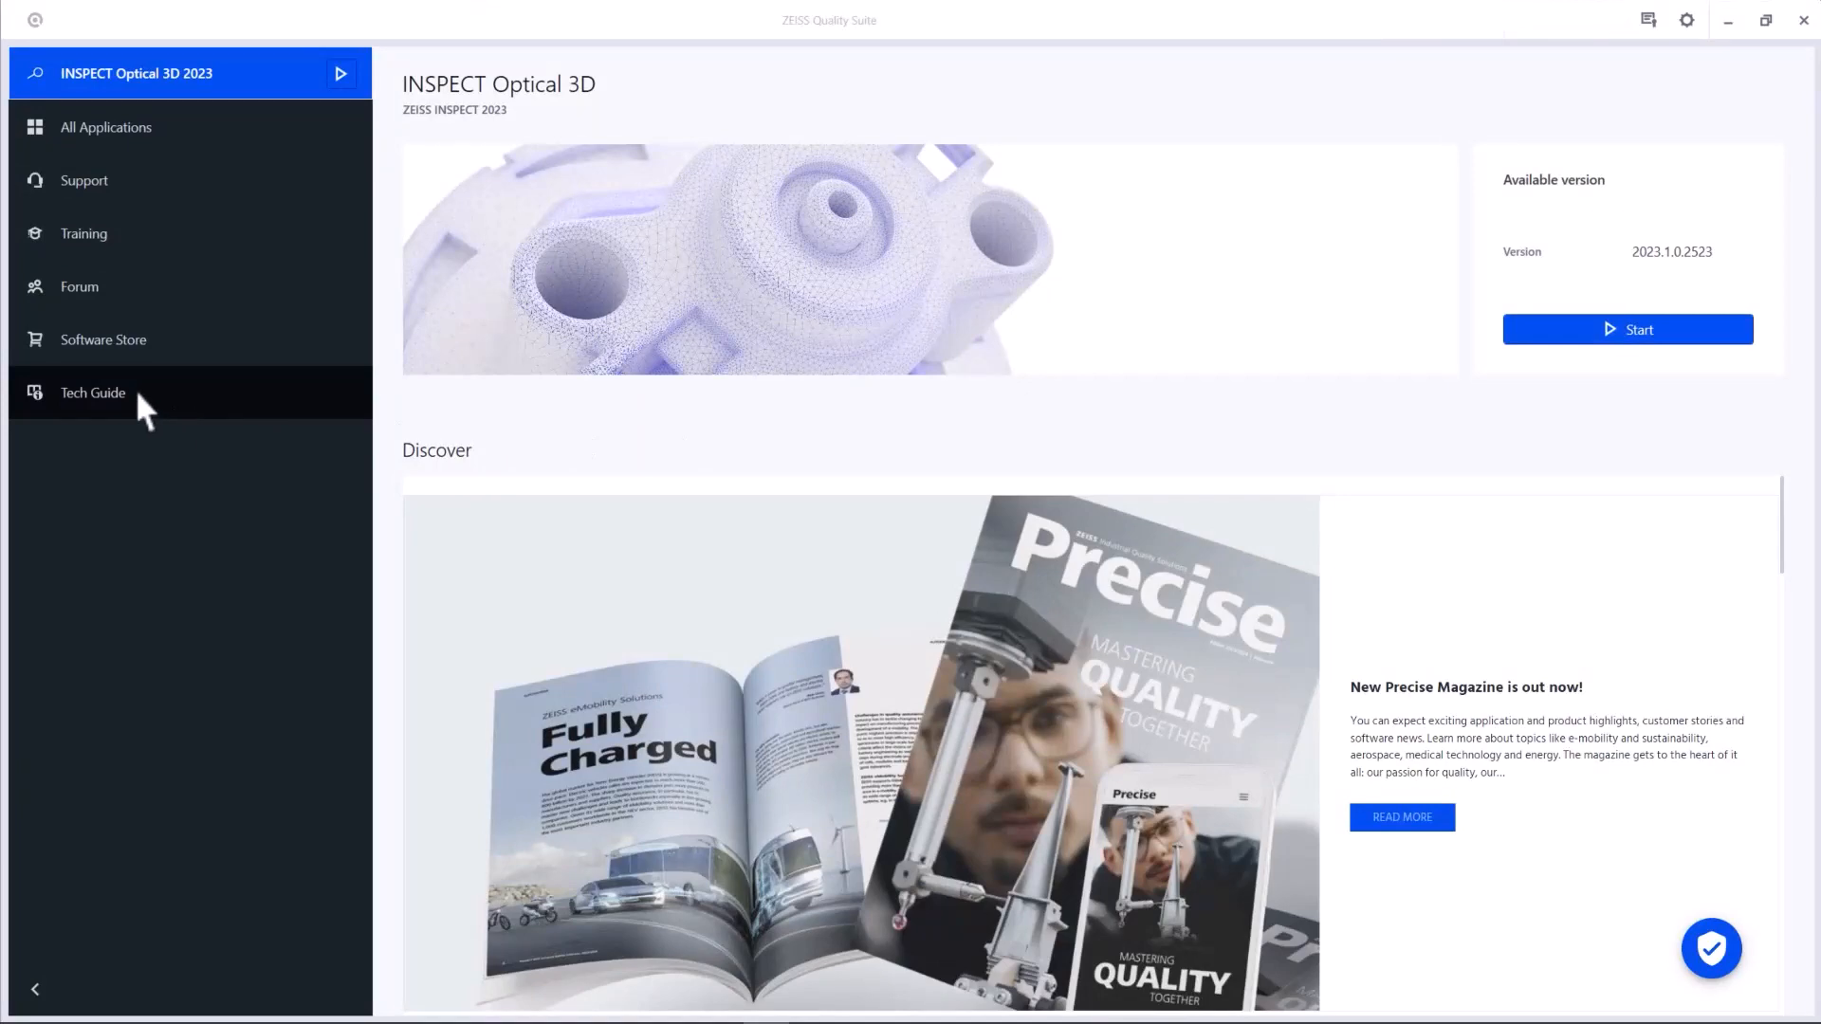
- Open the Tech Guide from ZEISS Quality Suite, and look up ZEISS INSPECT's context help for the file import command
{"action": "left_click", "coordinate": [138, 399]}
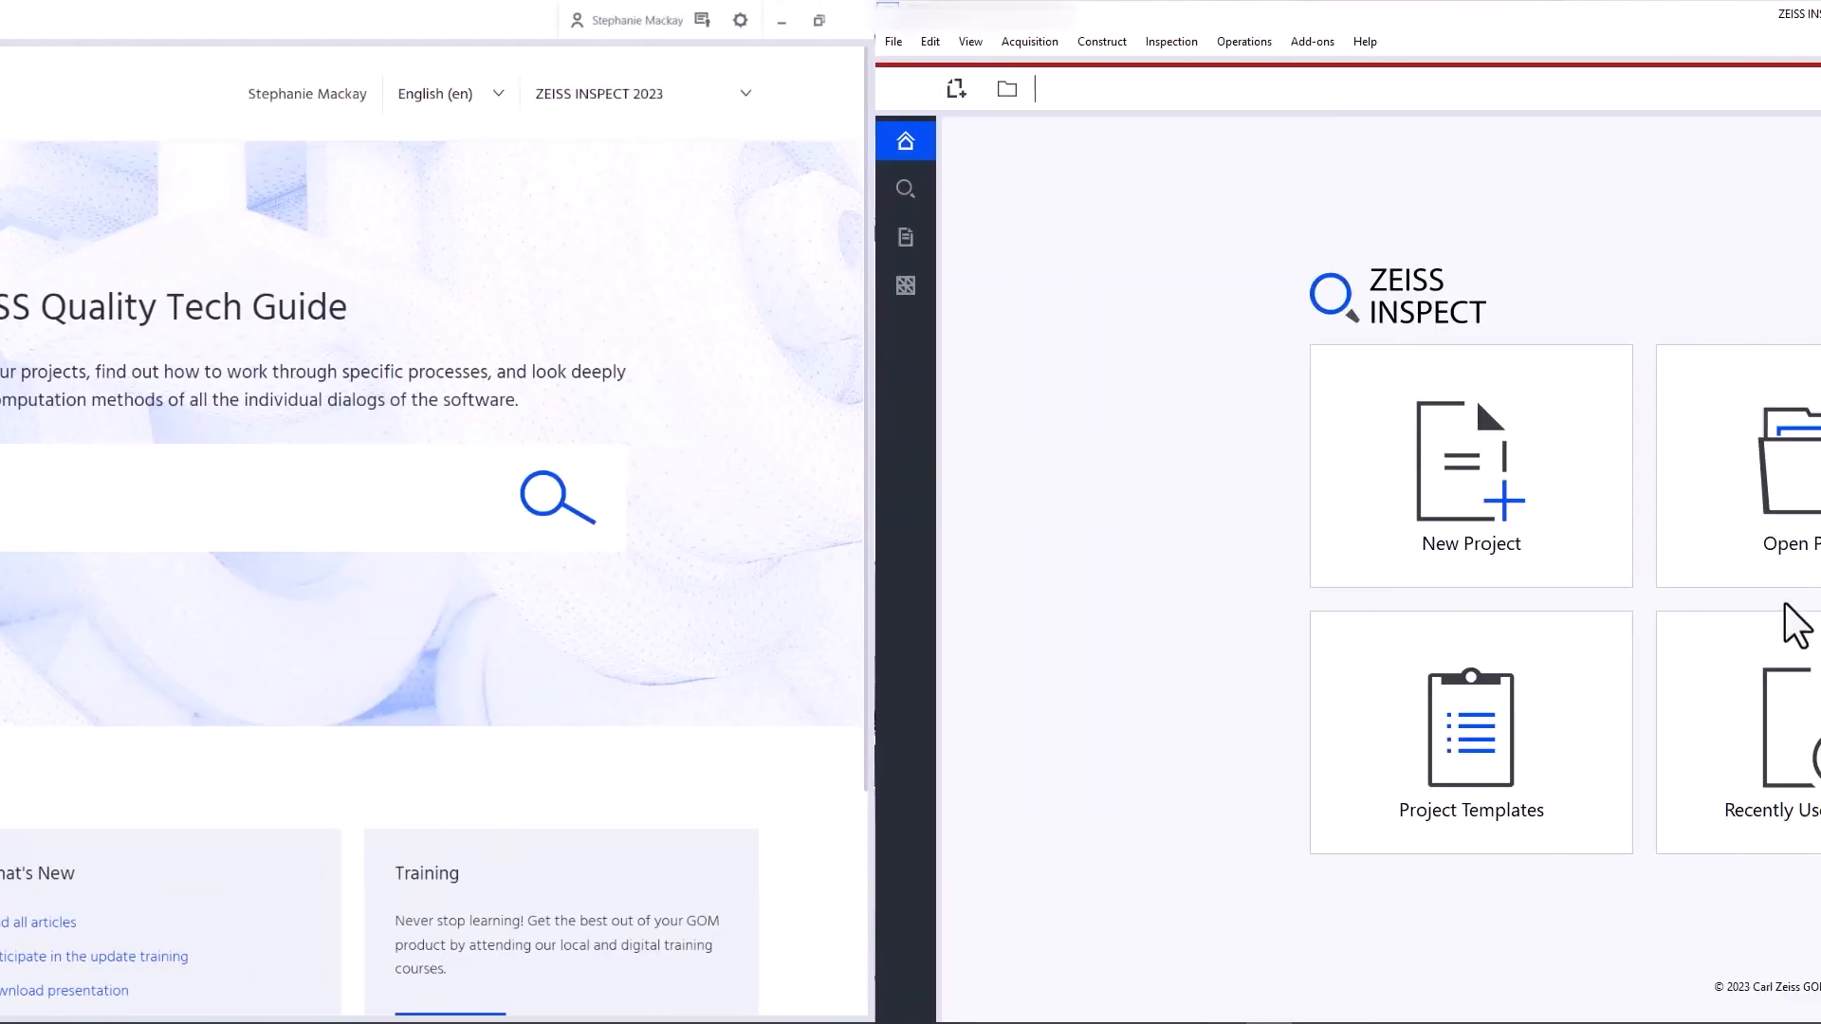
{"action": "left_click", "coordinate": [493, 43]}
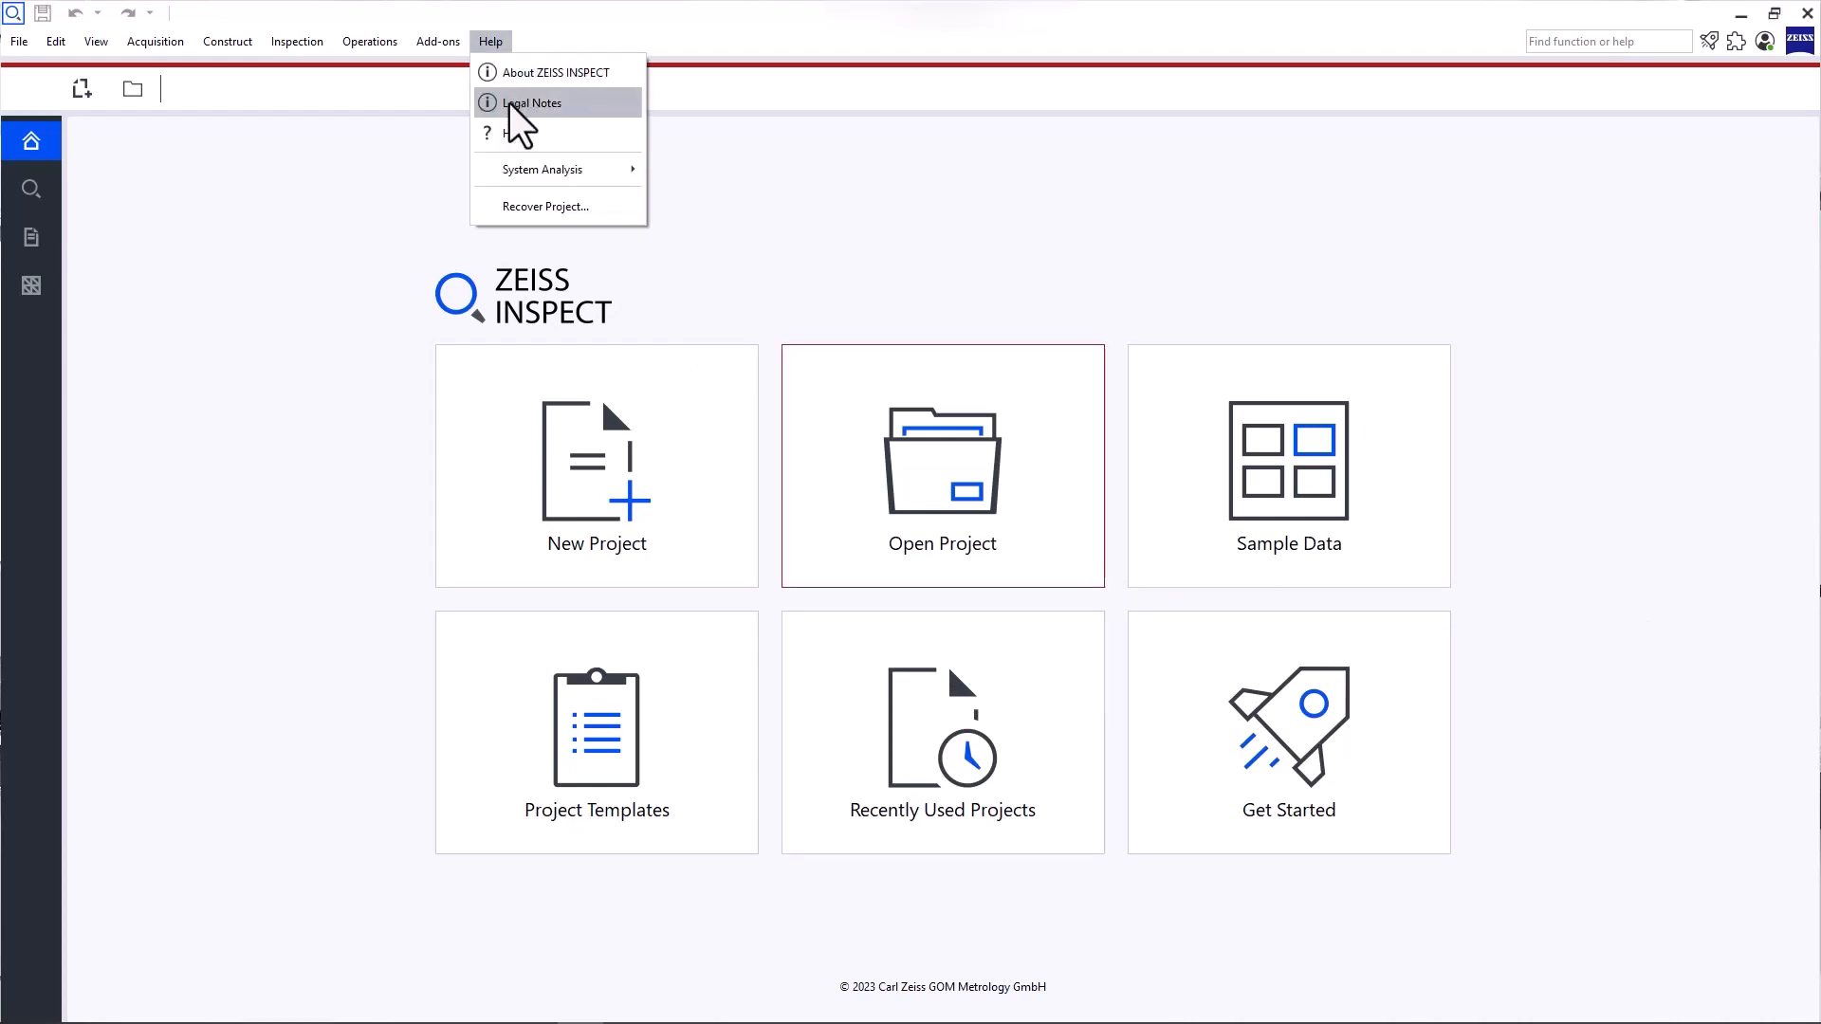
{"action": "left_click", "coordinate": [512, 135]}
{"action": "left_click", "coordinate": [19, 42]}
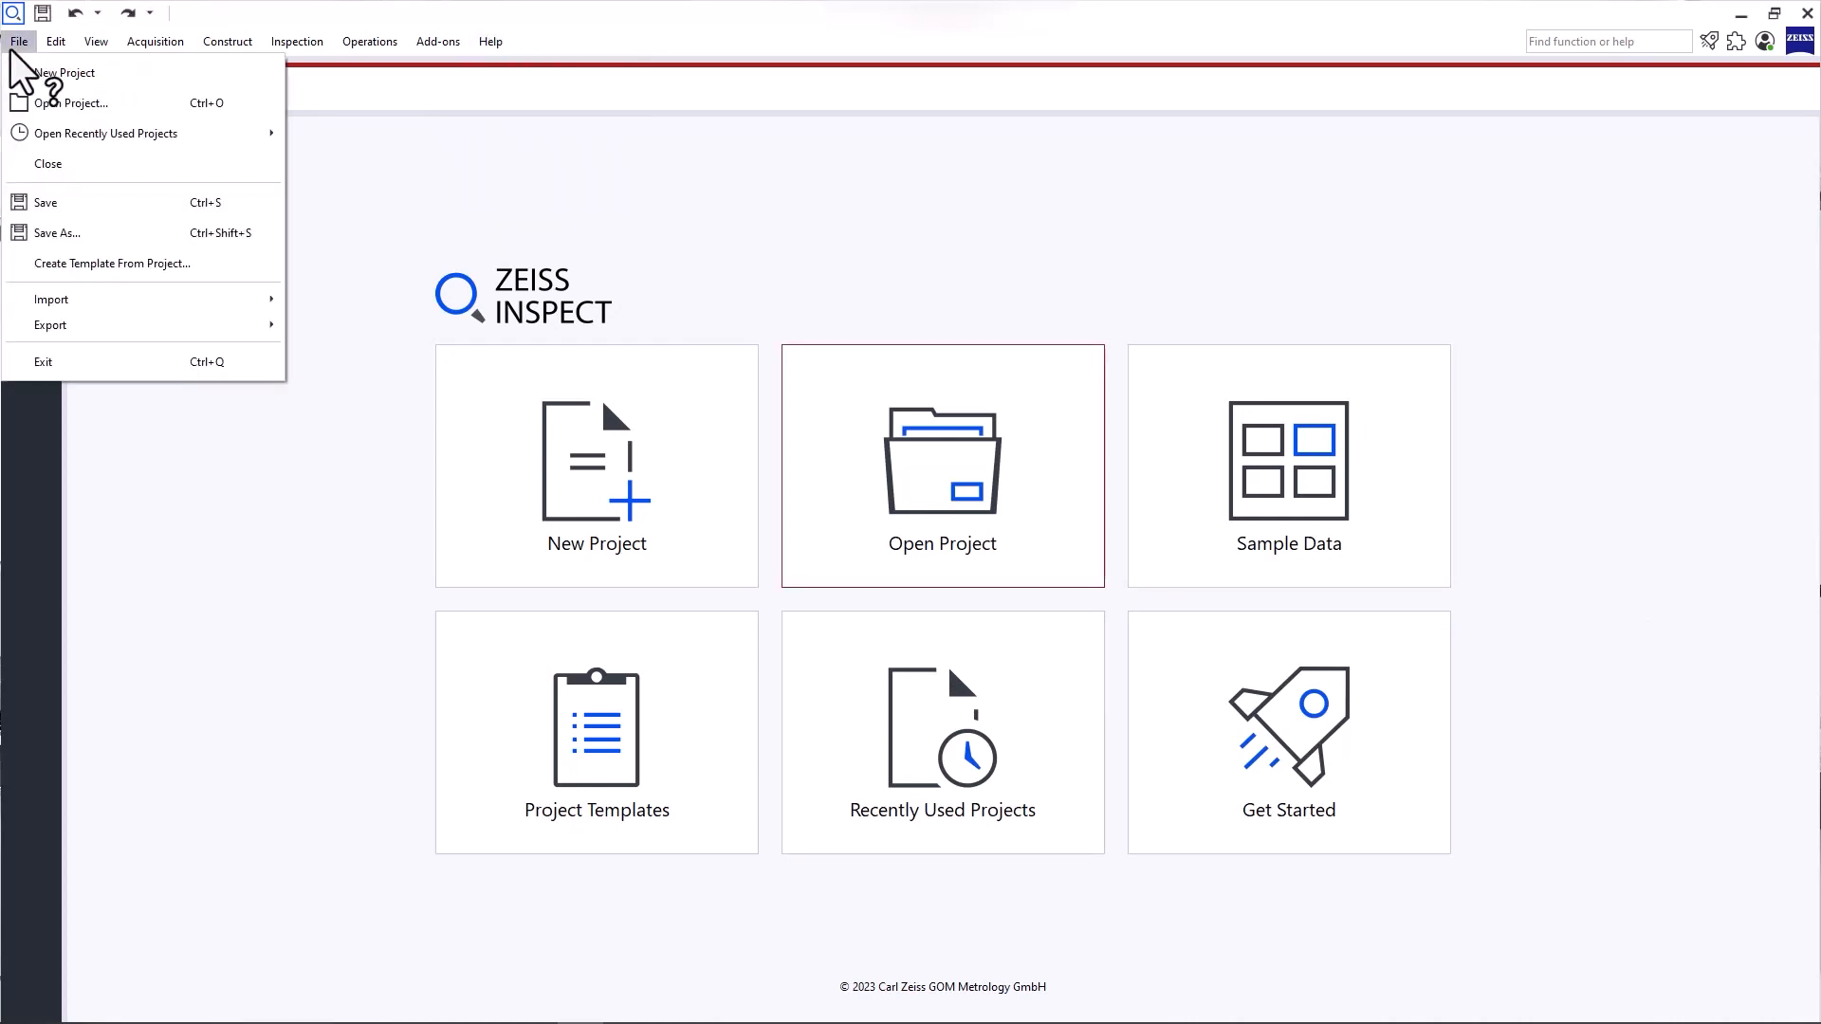
{"action": "mouse_move", "coordinate": [274, 302]}
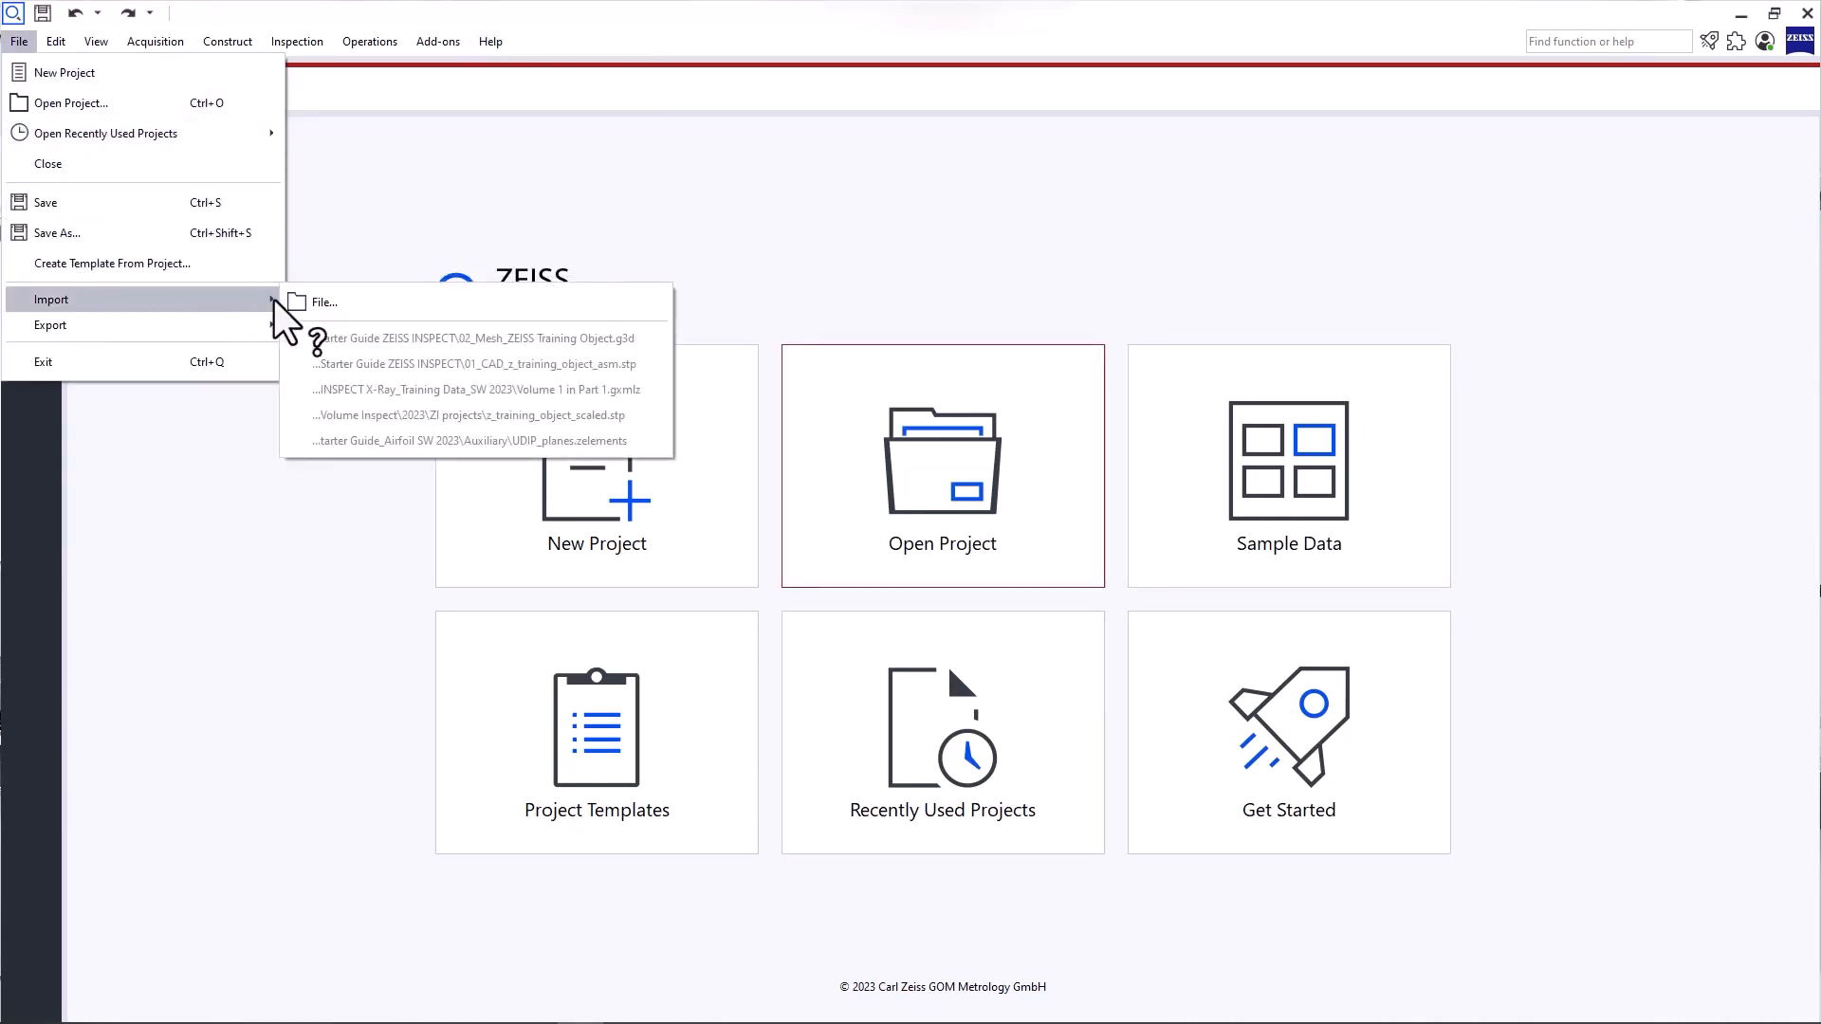
{"action": "left_click", "coordinate": [349, 304]}
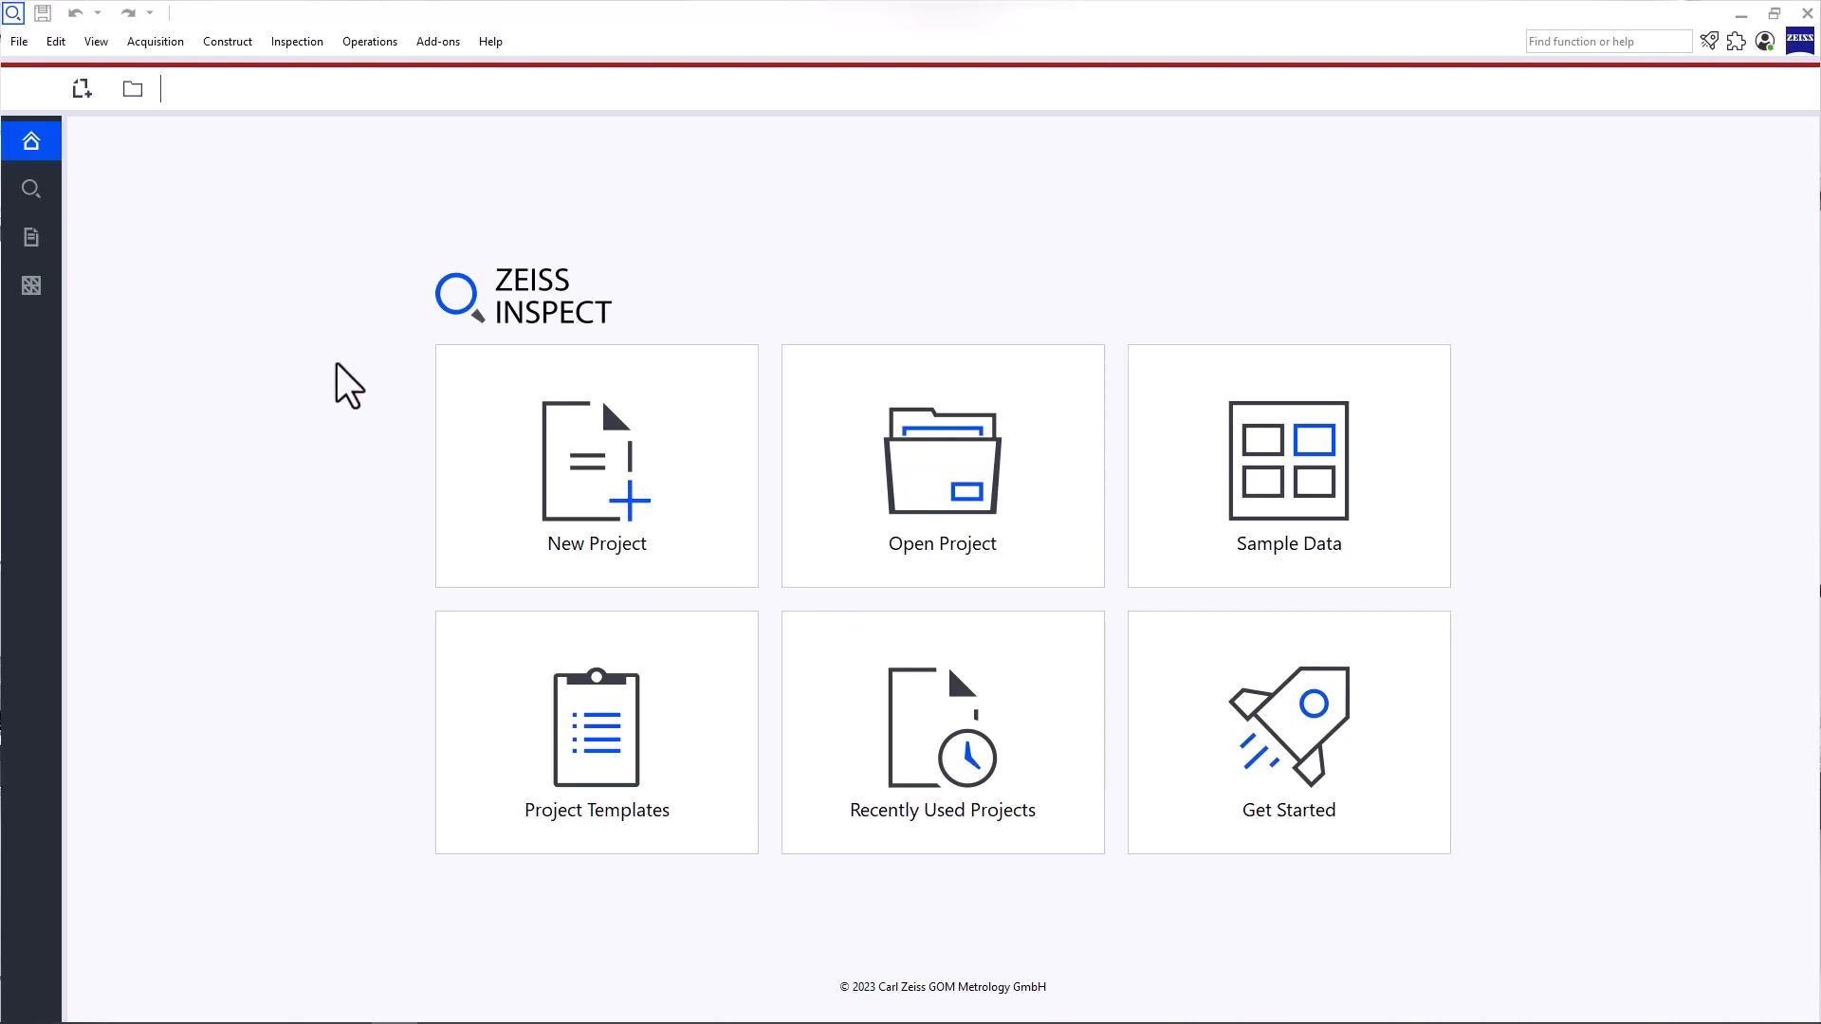
- Load 01_CAD_z_training_object_asm.stp from the training data folder into ZEISS INSPECT for import
{"action": "left_click", "coordinate": [18, 43]}
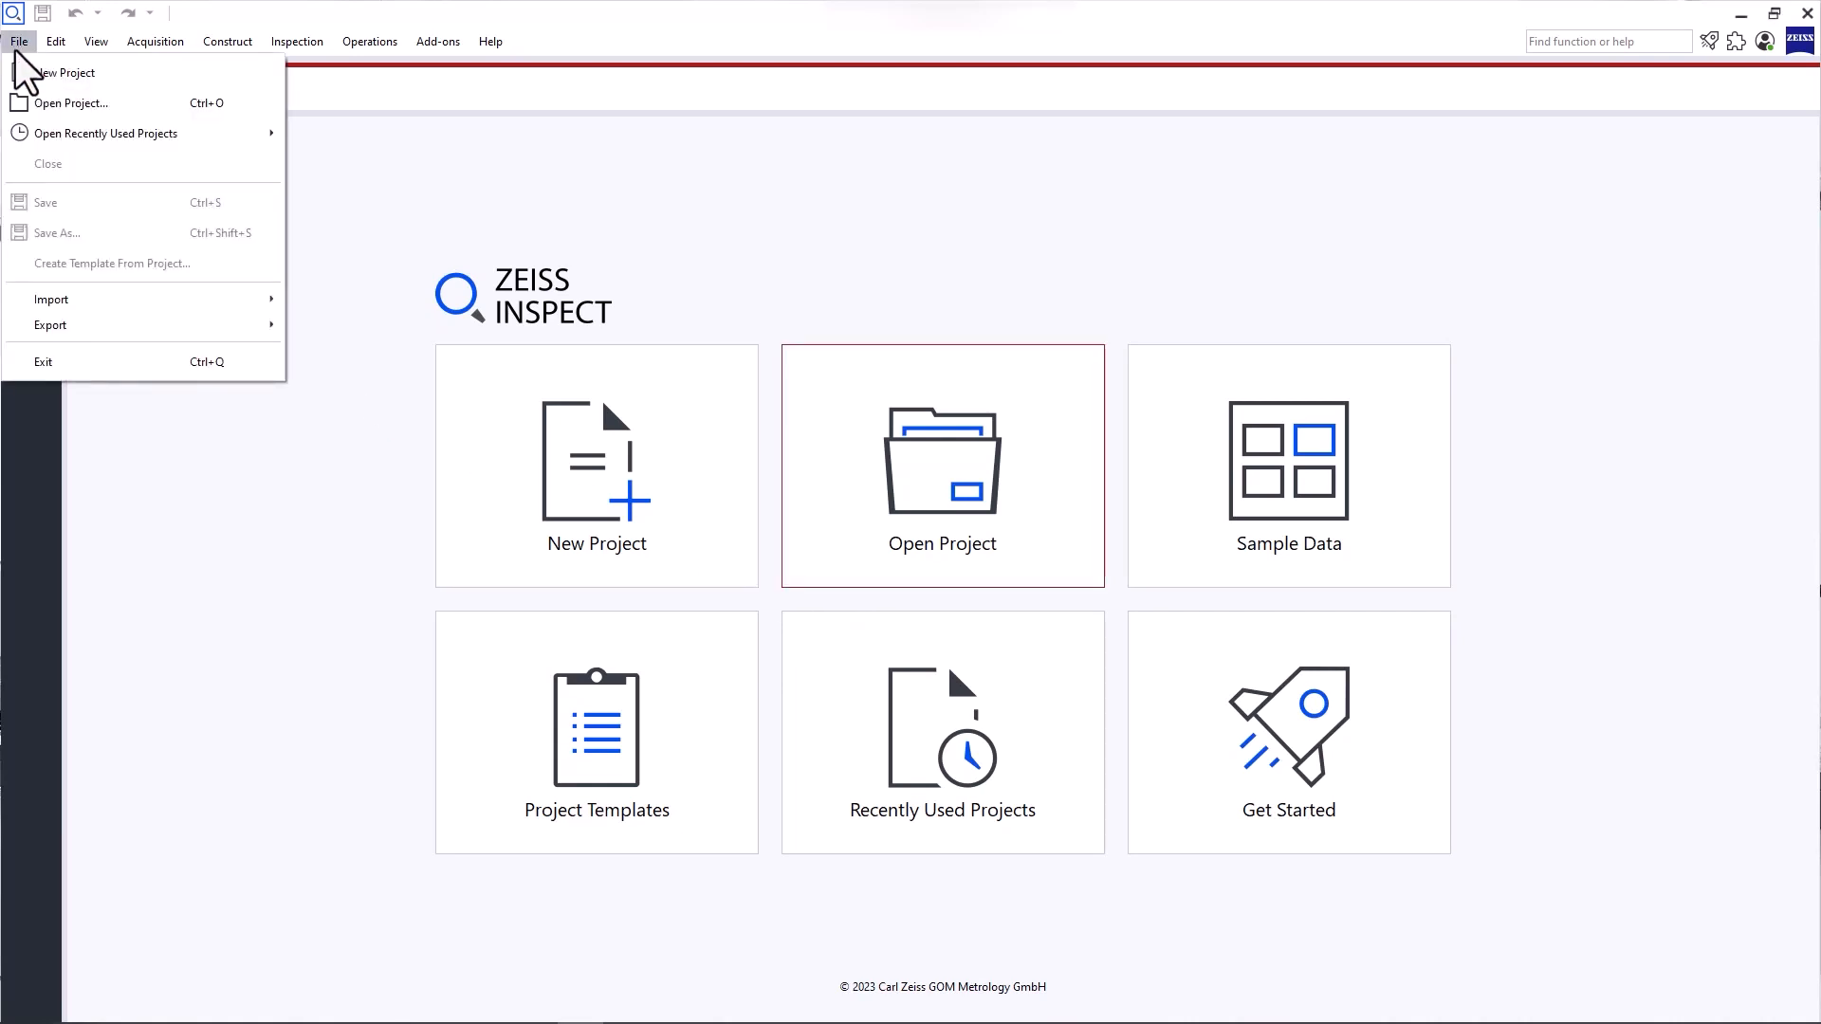
{"action": "mouse_move", "coordinate": [99, 299]}
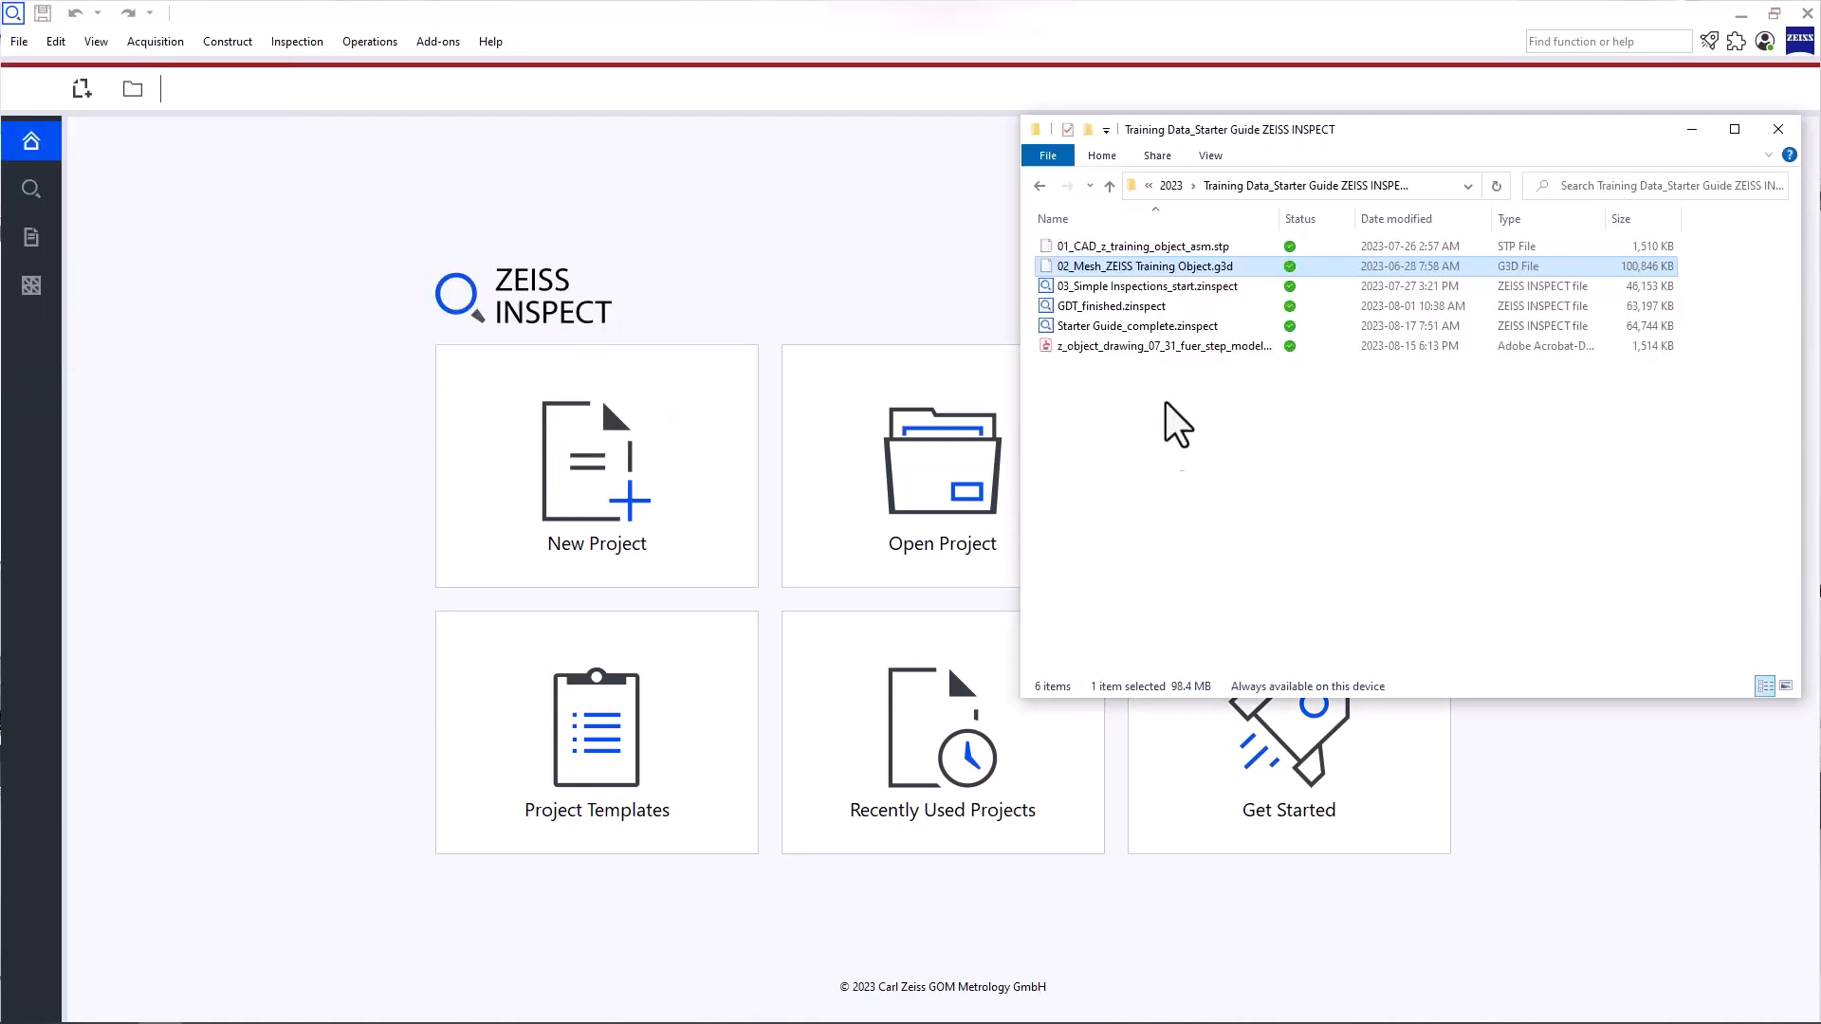
{"action": "left_click", "coordinate": [1182, 248]}
{"action": "left_click_drag", "start_coordinate": [1183, 249], "coordinate": [903, 408]}
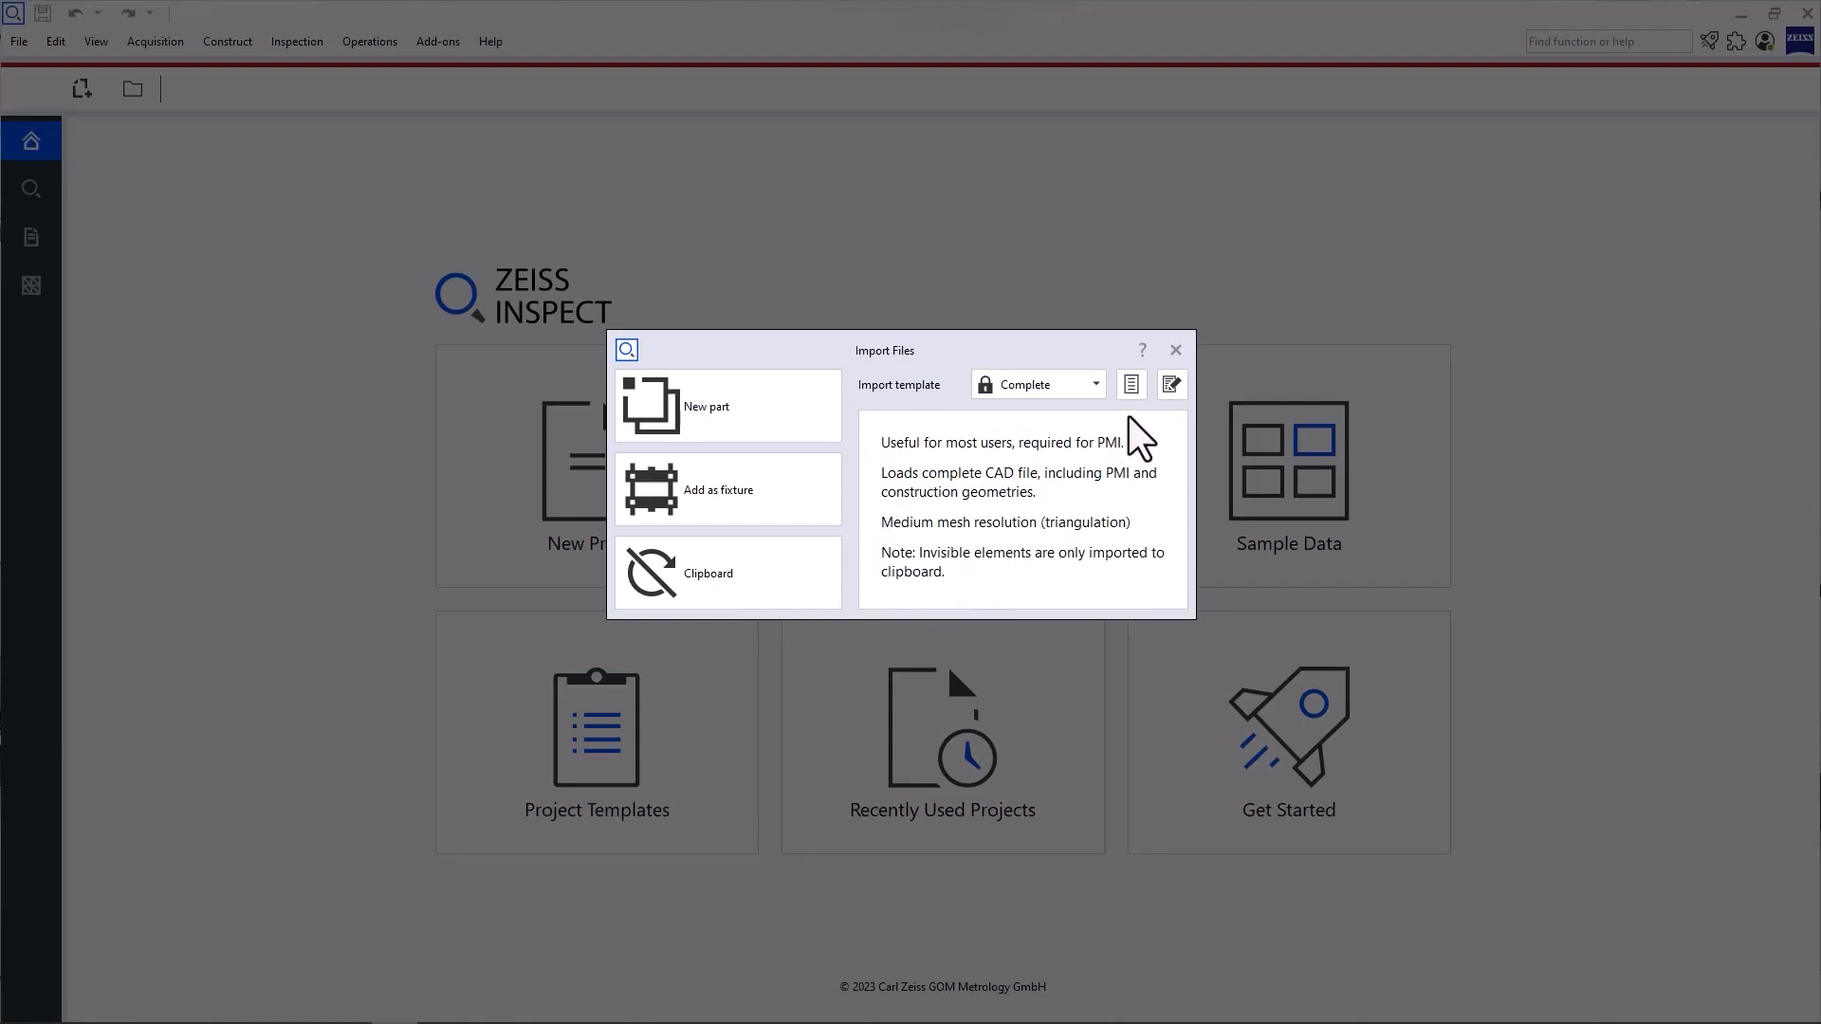
- Edit the Complete import template with Medium mesh resolution triangulation, and keep Complete as the chosen import template
{"action": "left_click", "coordinate": [1172, 385]}
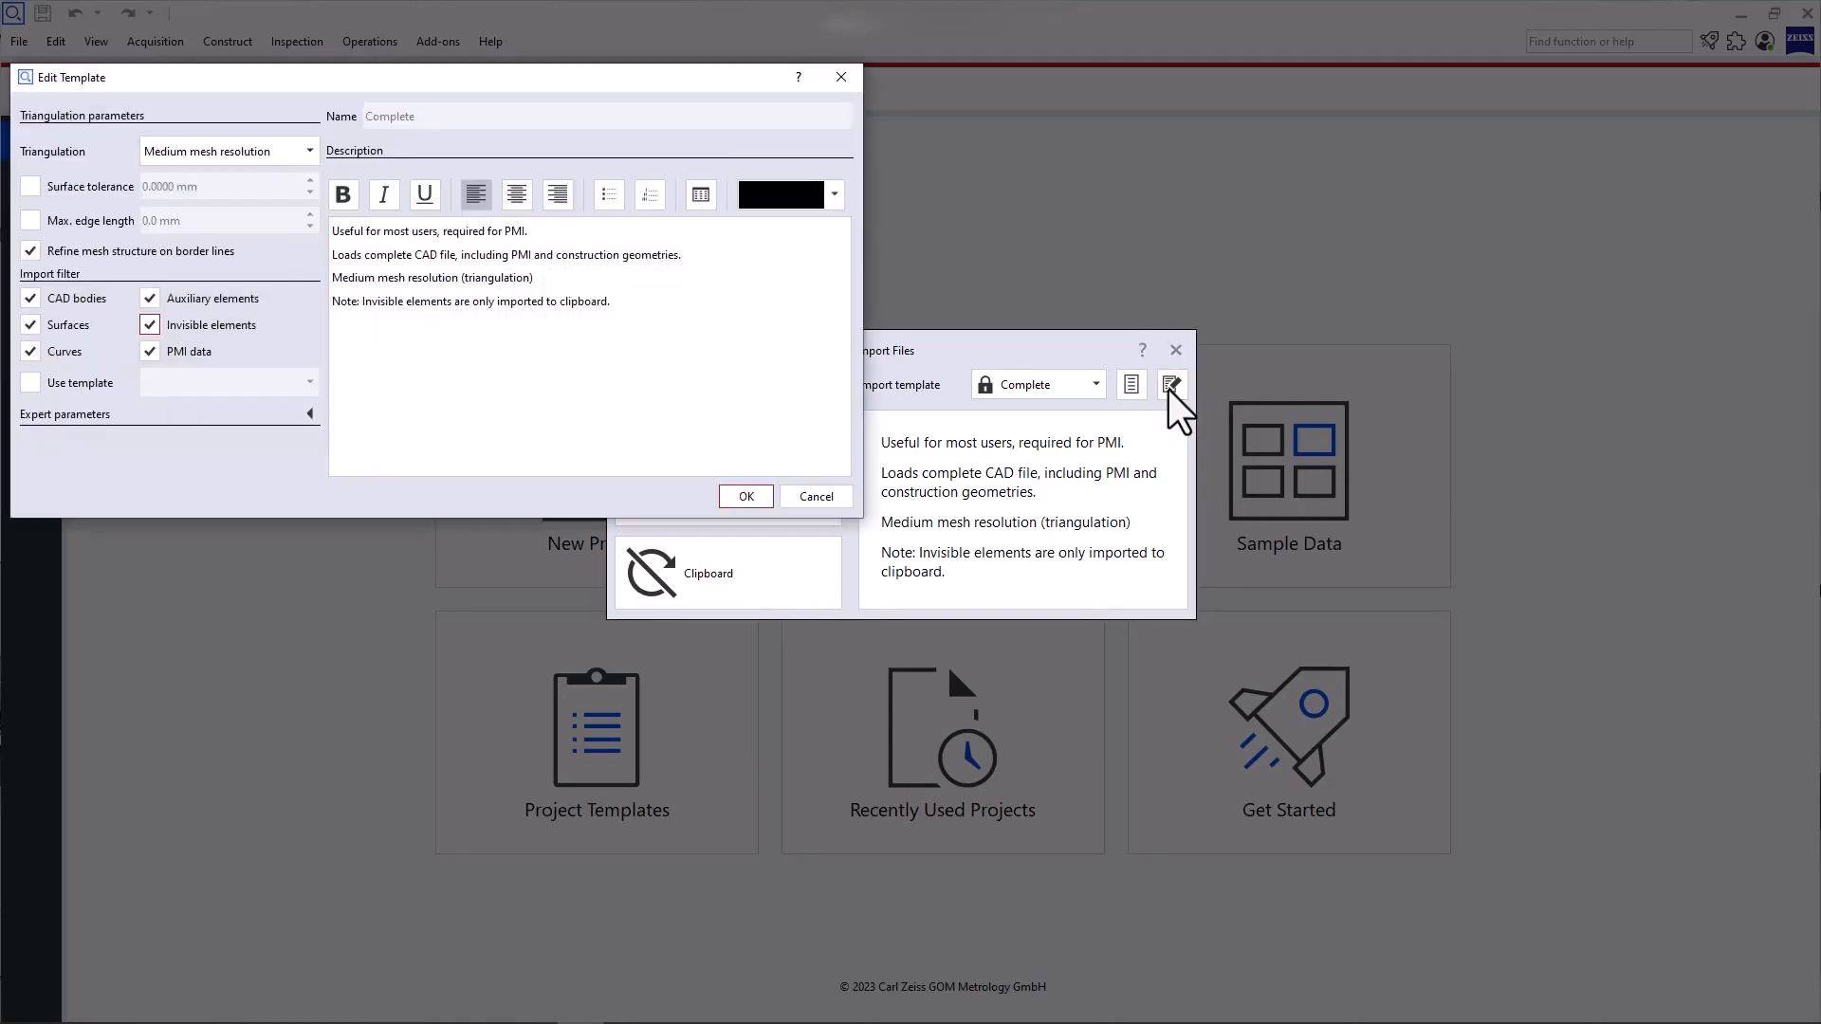
{"action": "left_click_drag", "start_coordinate": [682, 103], "coordinate": [1169, 285]}
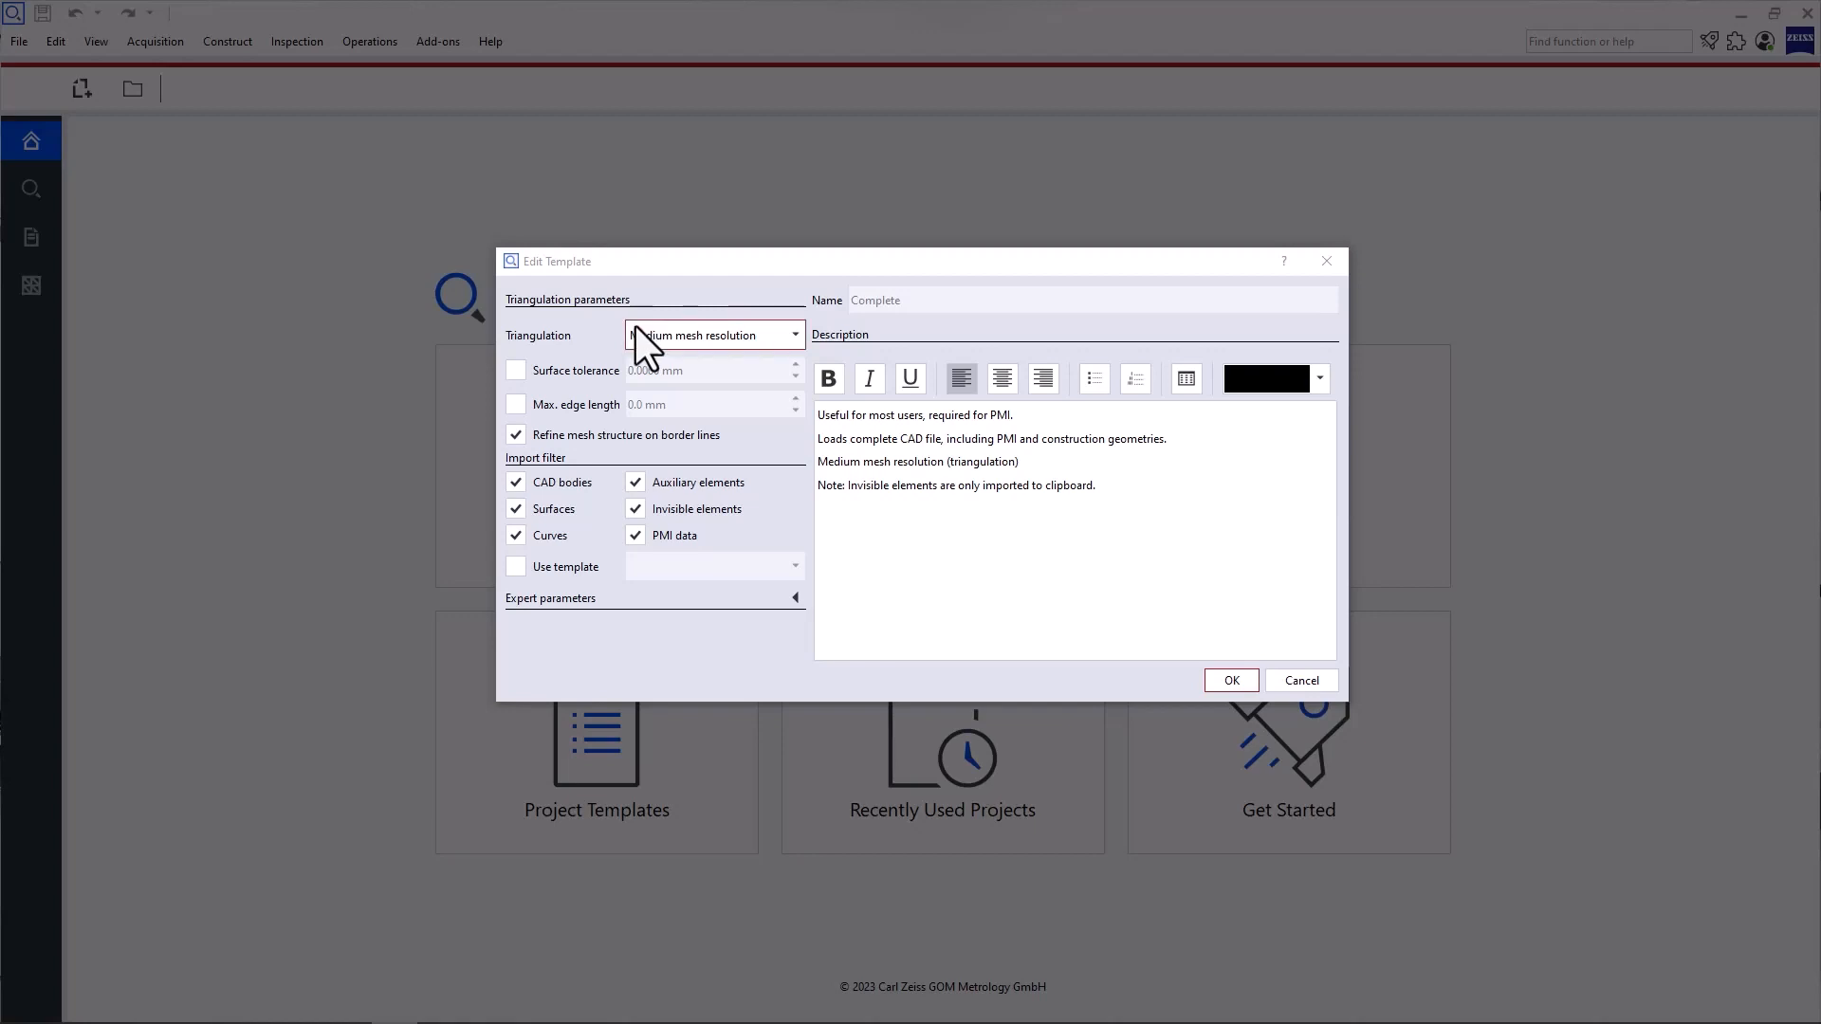
{"action": "left_click", "coordinate": [772, 340]}
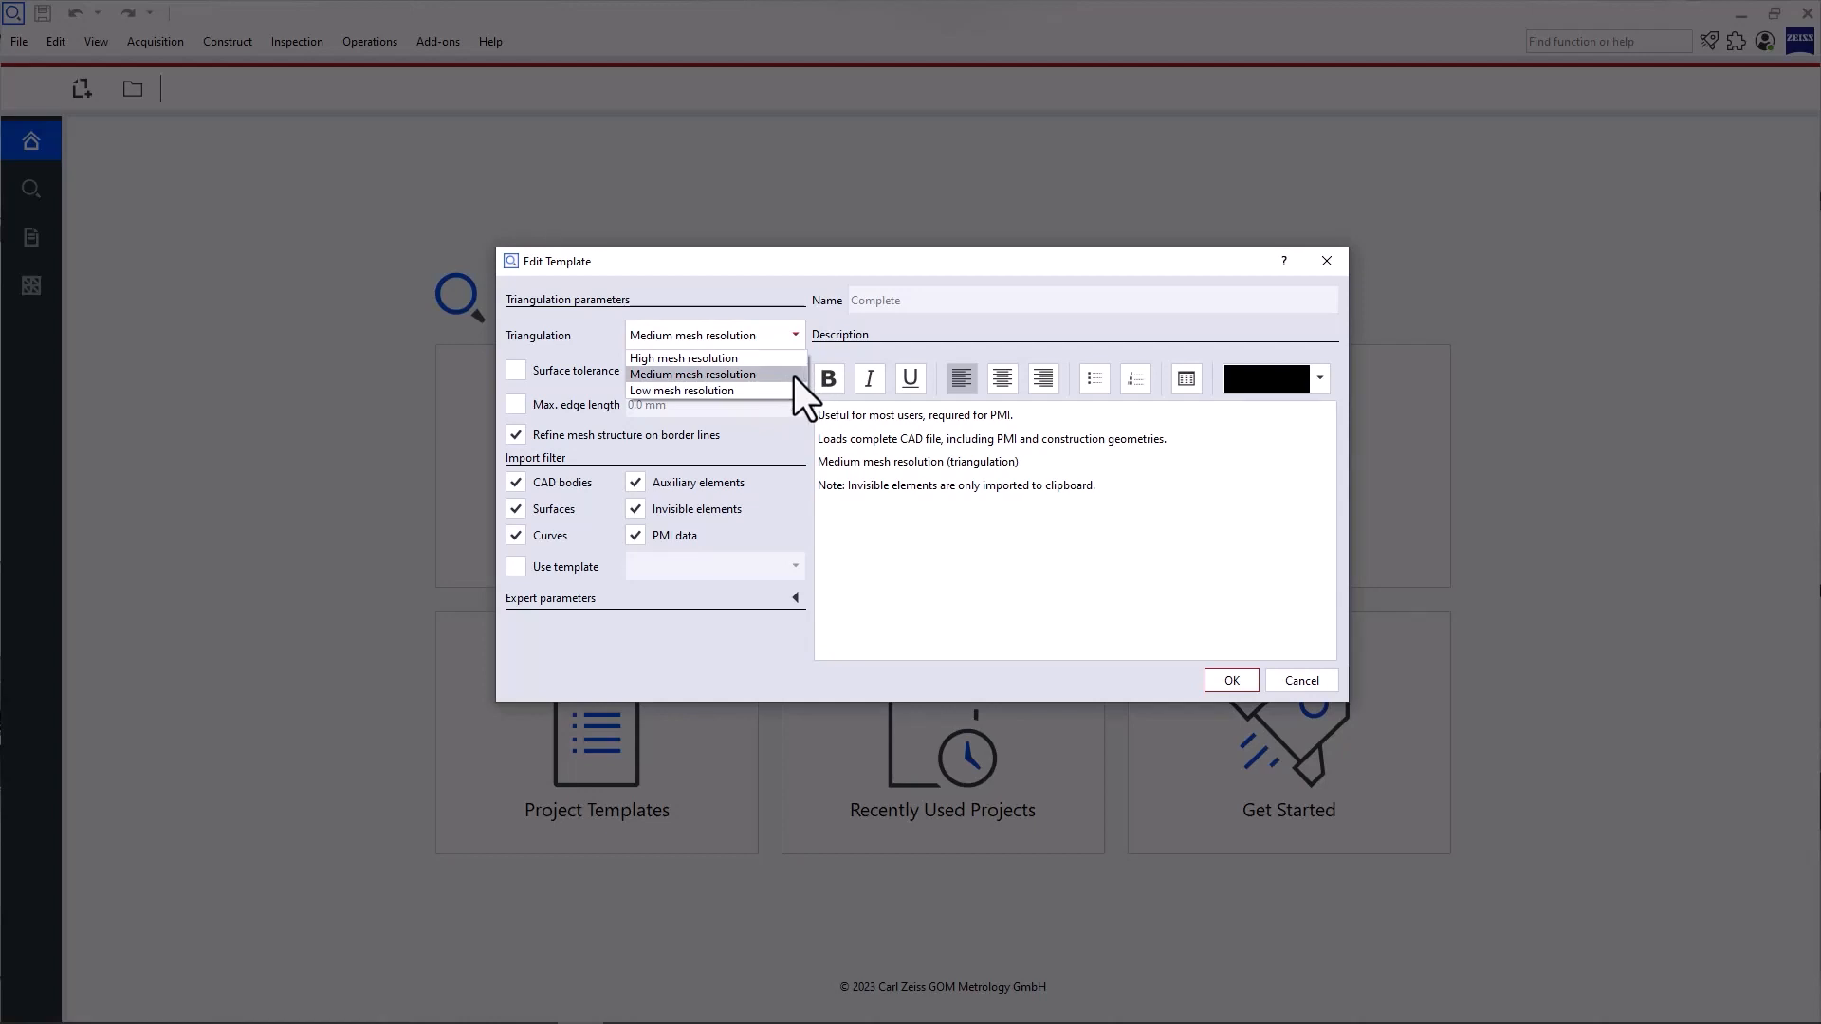
{"action": "left_click", "coordinate": [794, 377]}
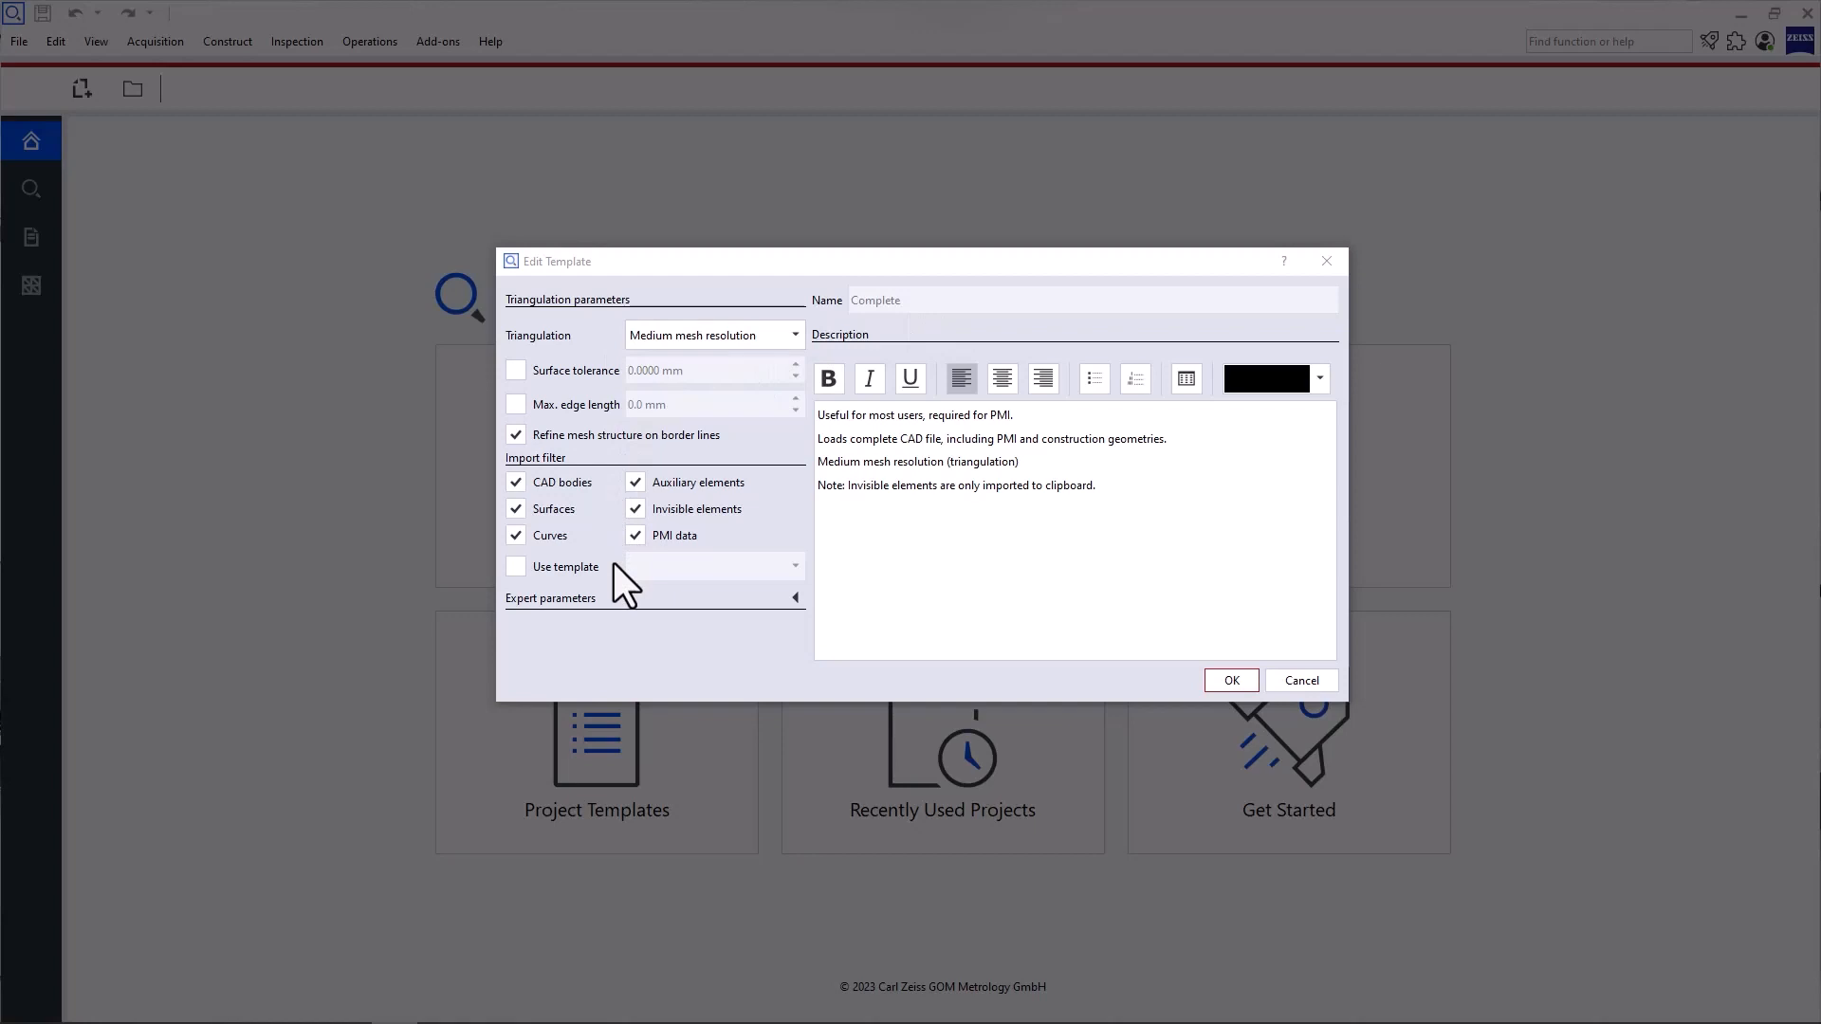
{"action": "left_click", "coordinate": [1223, 681]}
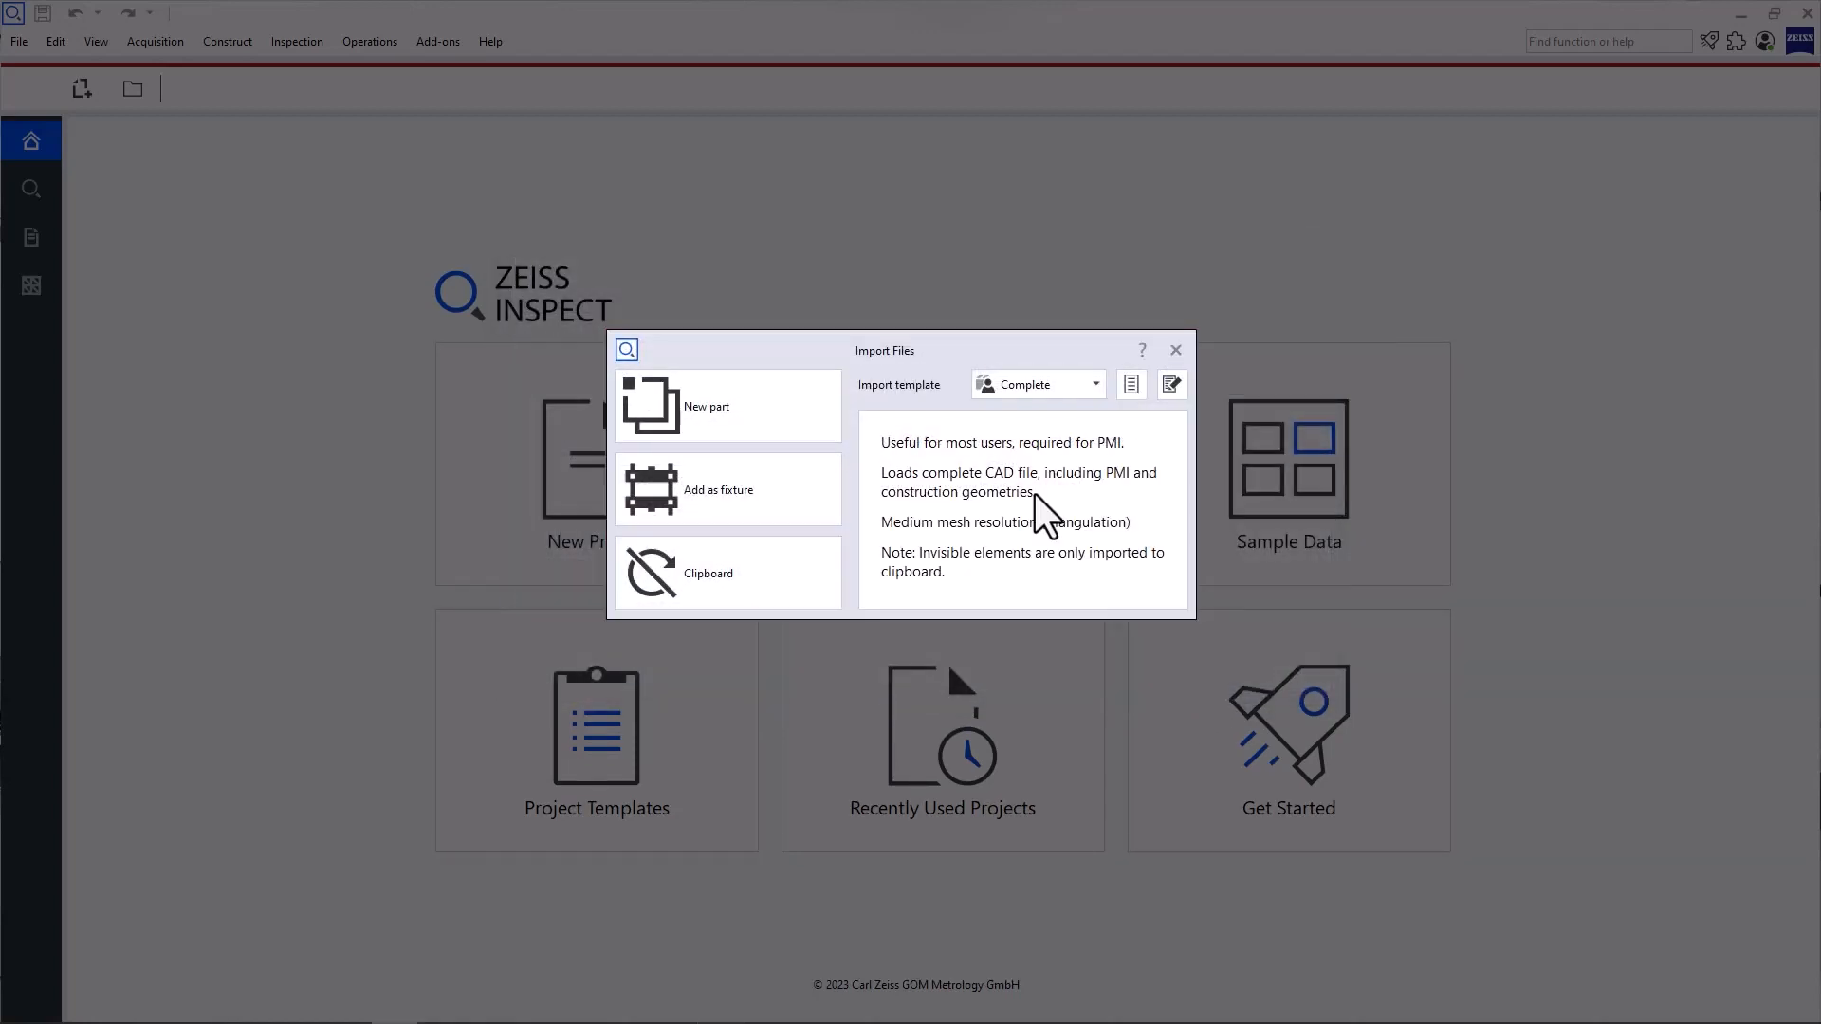
{"action": "left_click", "coordinate": [1096, 384]}
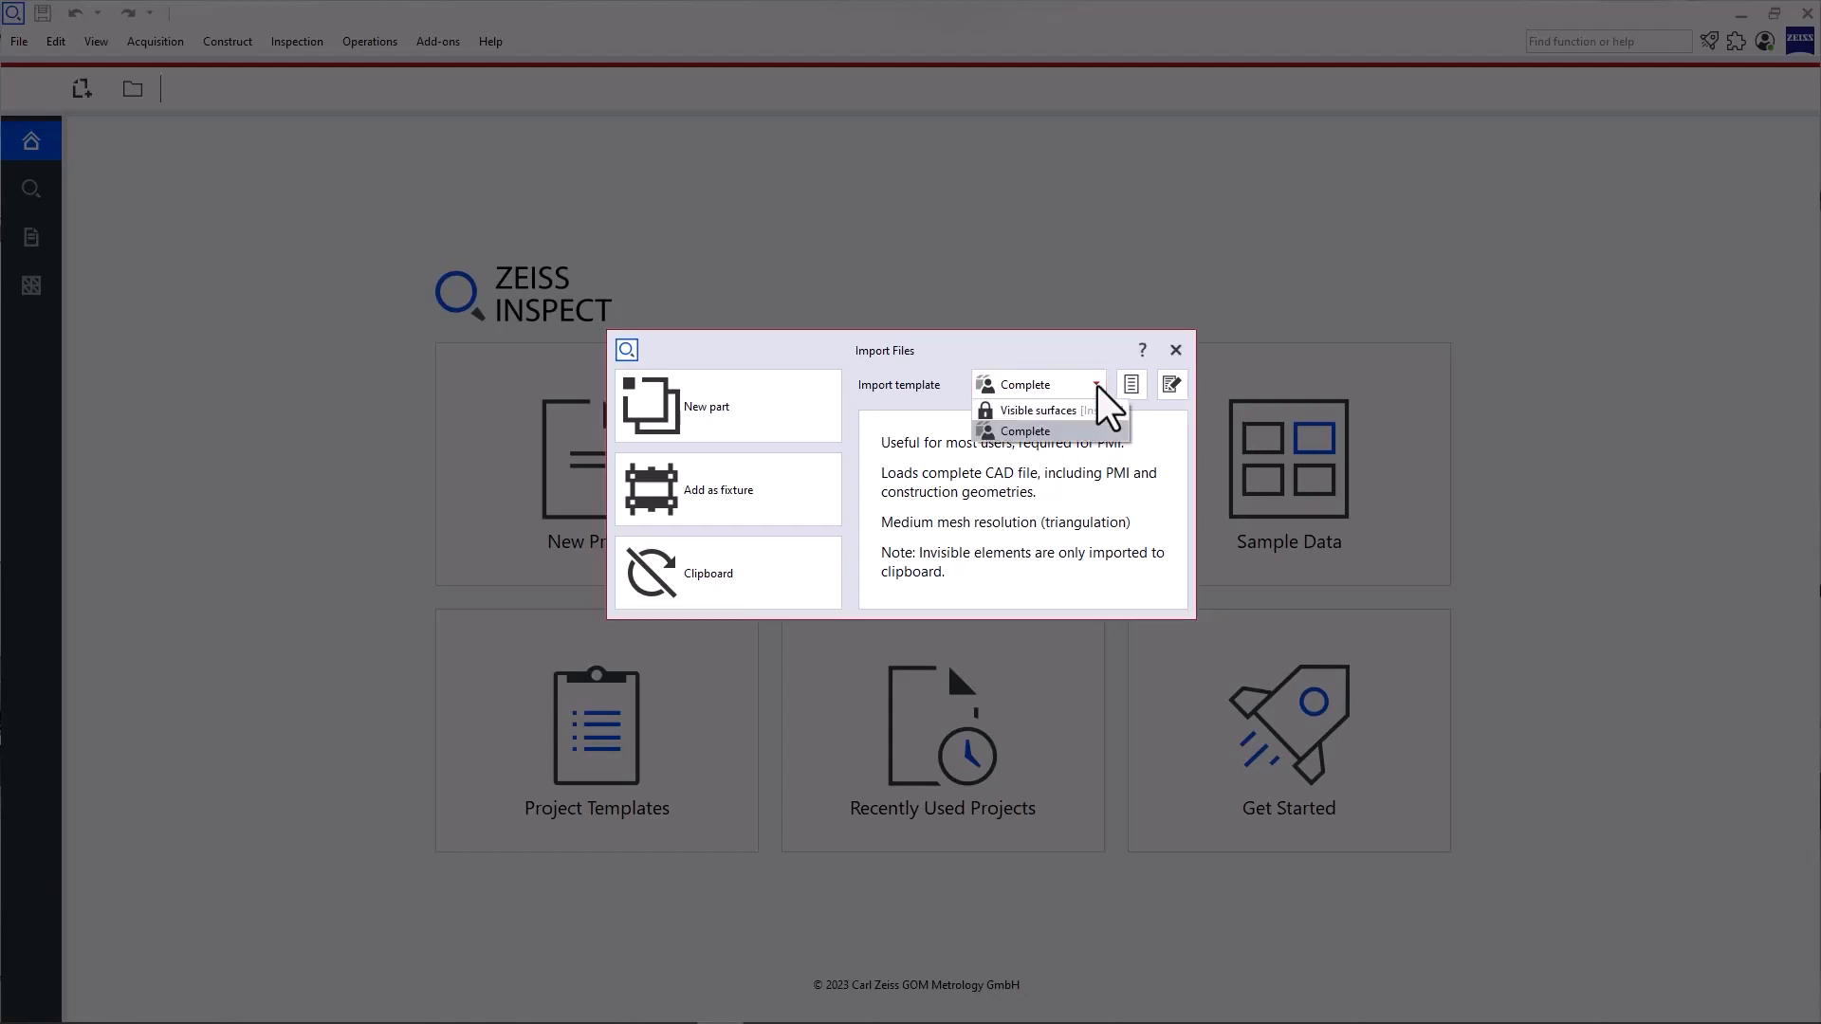
{"action": "left_click", "coordinate": [1098, 386]}
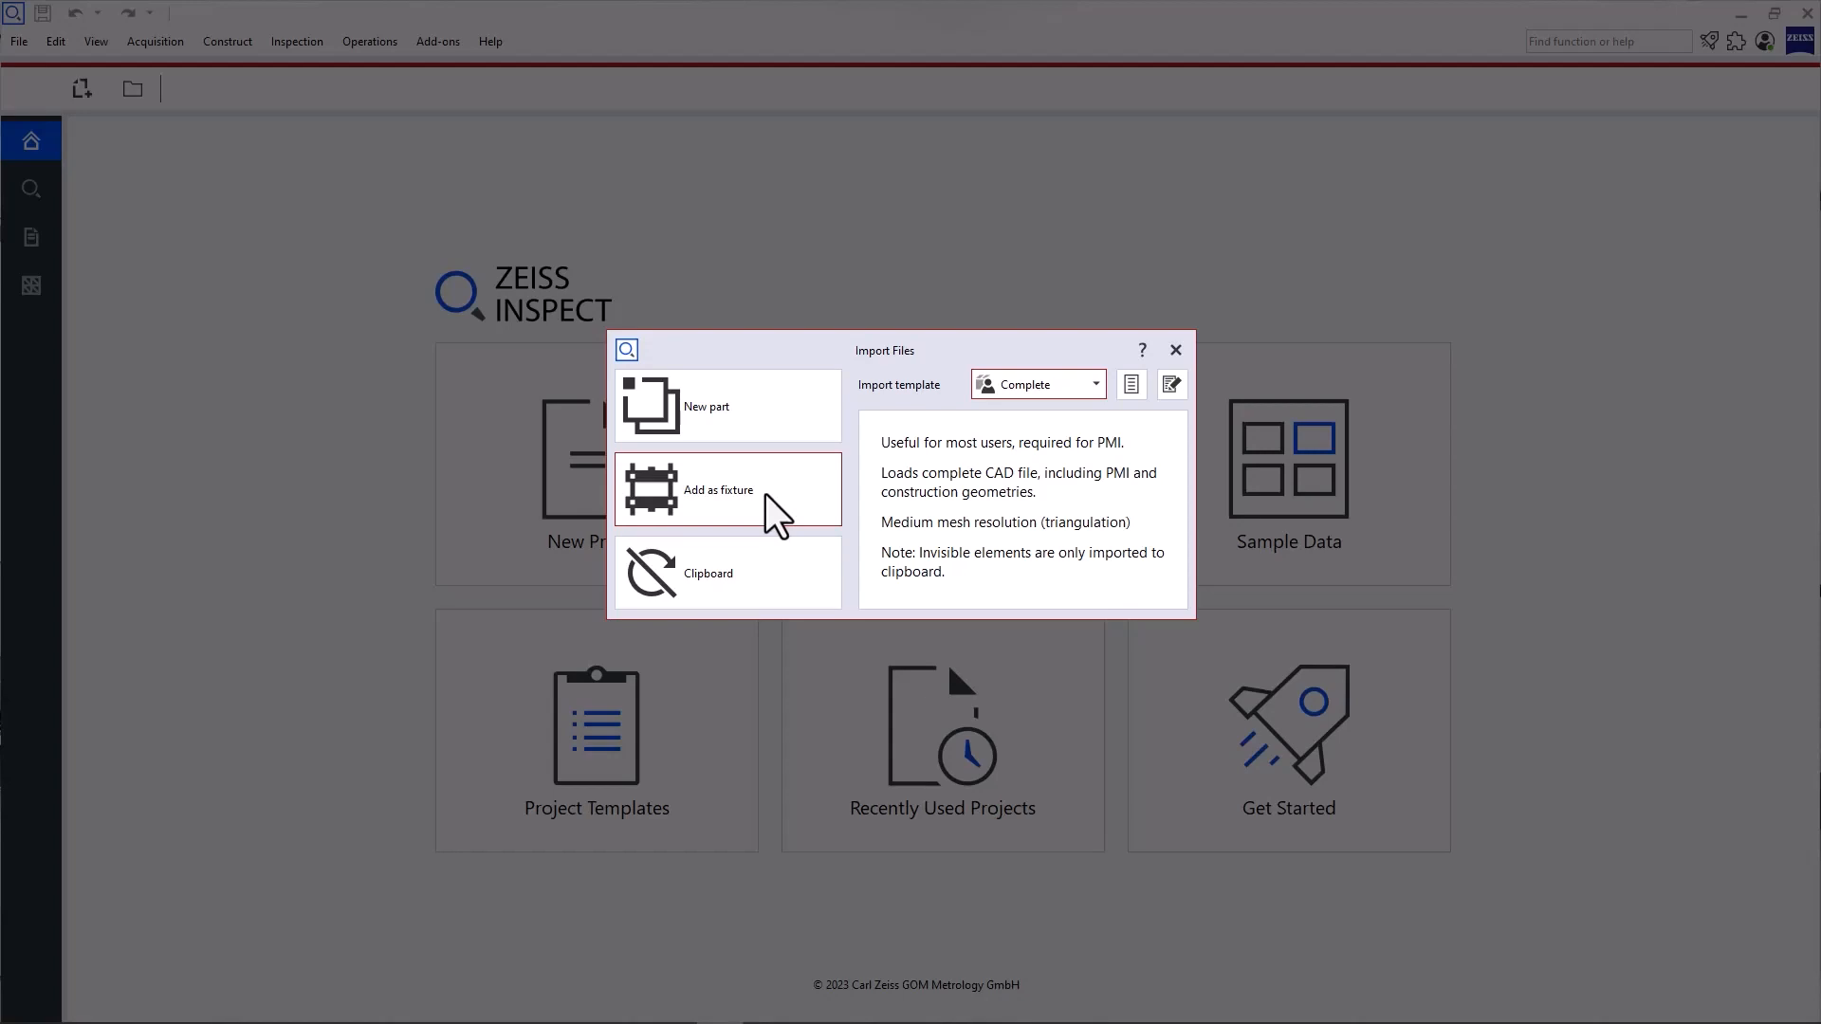
- Import the CAD assembly to the clipboard, and expand its structure down to the ZEISS_TRAINING_OBJECT and ZEISS_Z_WITH_PINS contents
{"action": "left_click", "coordinate": [753, 582]}
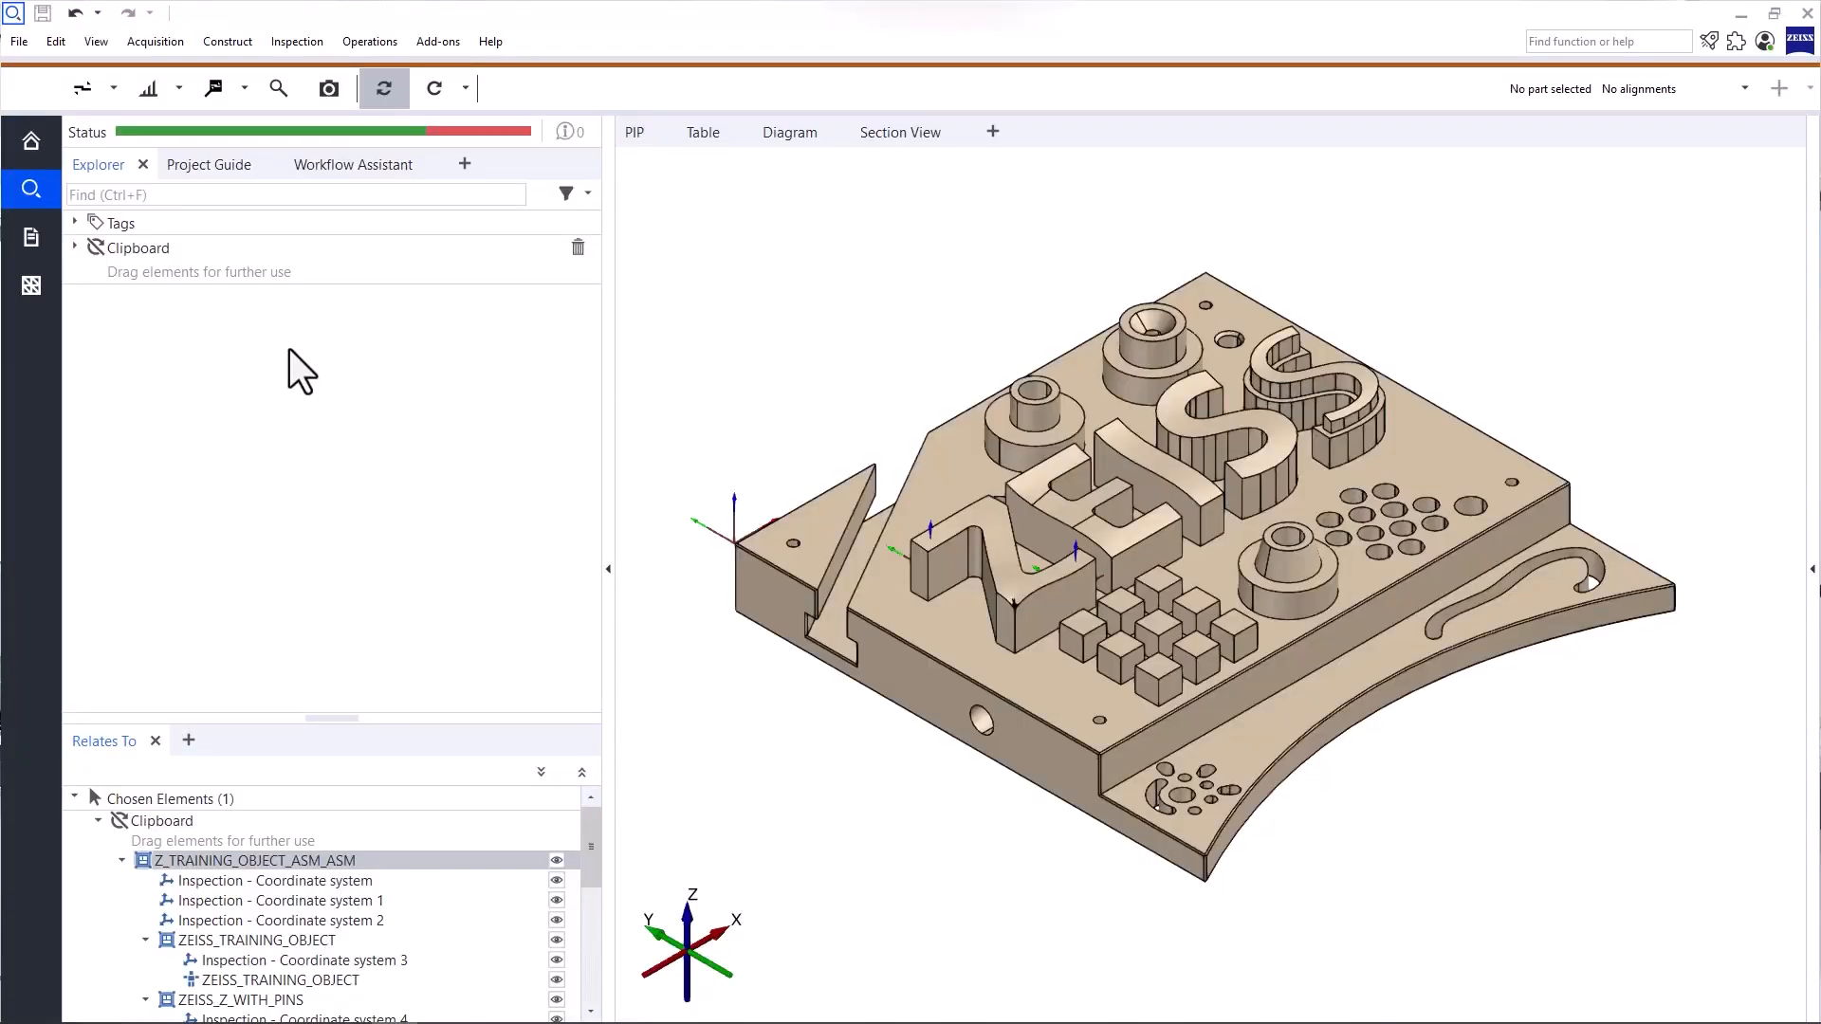
{"action": "left_click", "coordinate": [74, 246]}
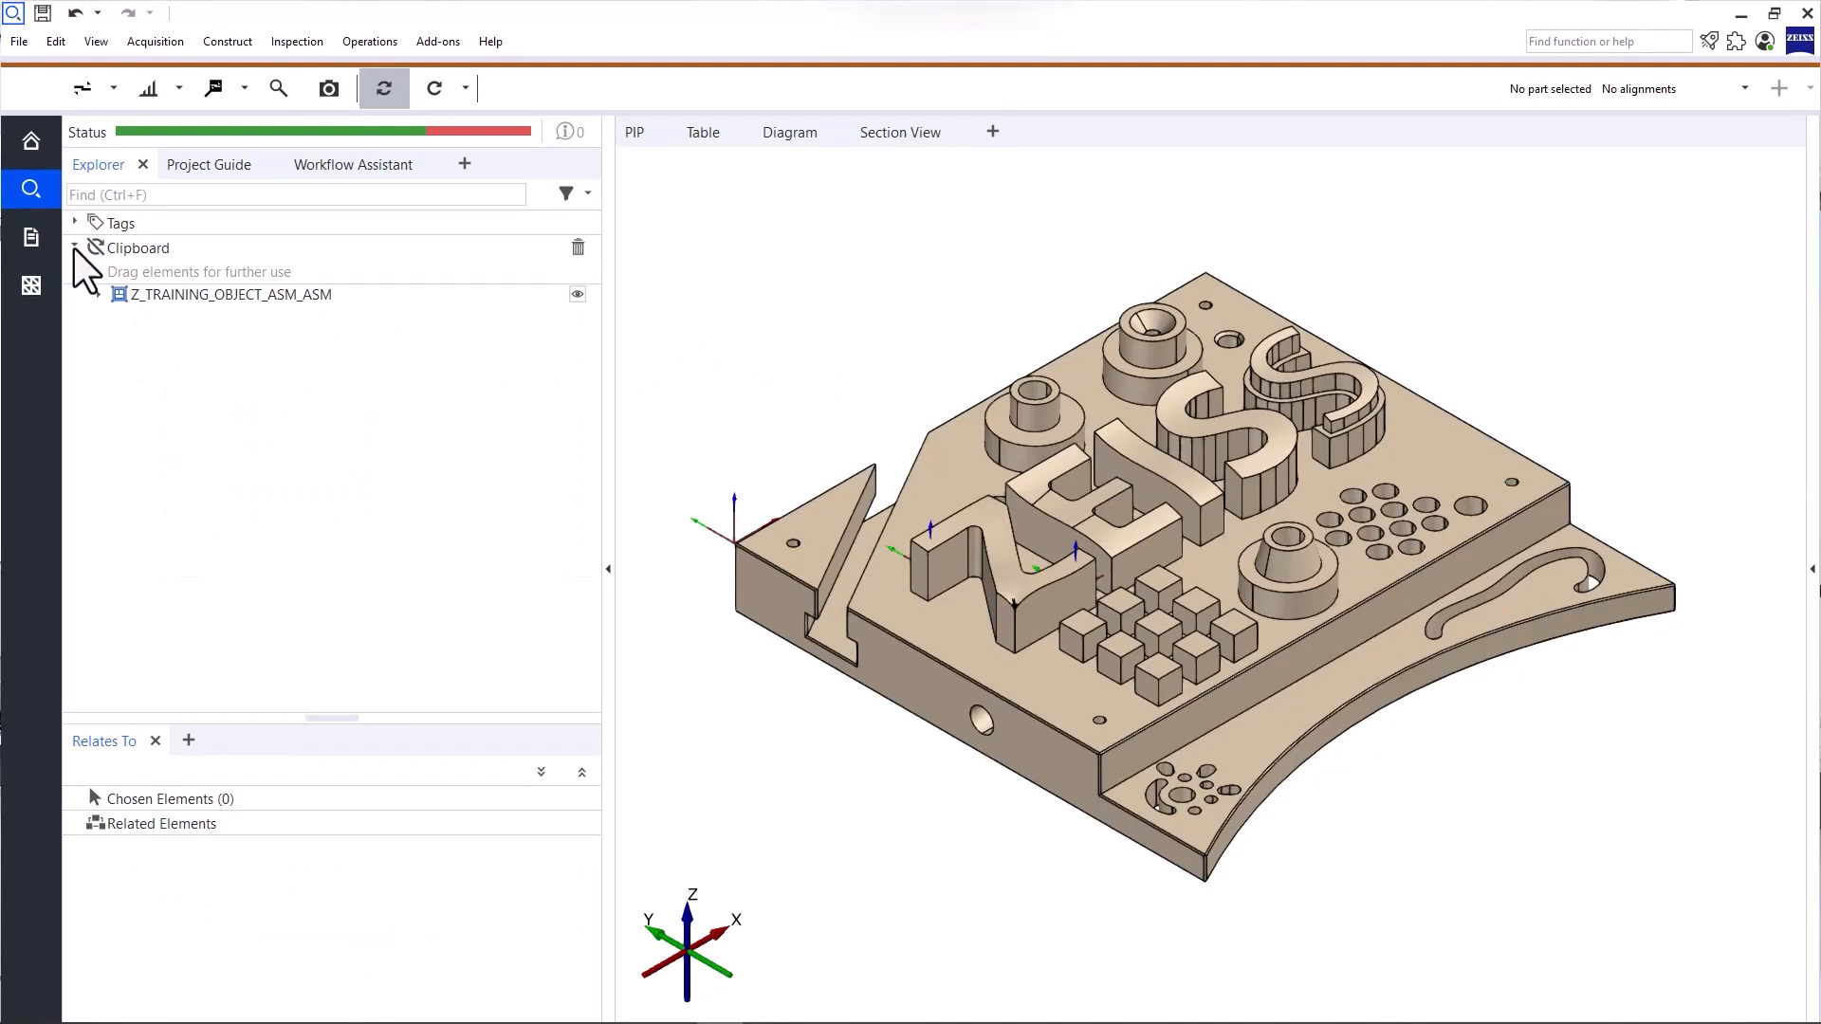
{"action": "left_click", "coordinate": [97, 296]}
{"action": "left_click", "coordinate": [121, 374]}
{"action": "left_click", "coordinate": [121, 434]}
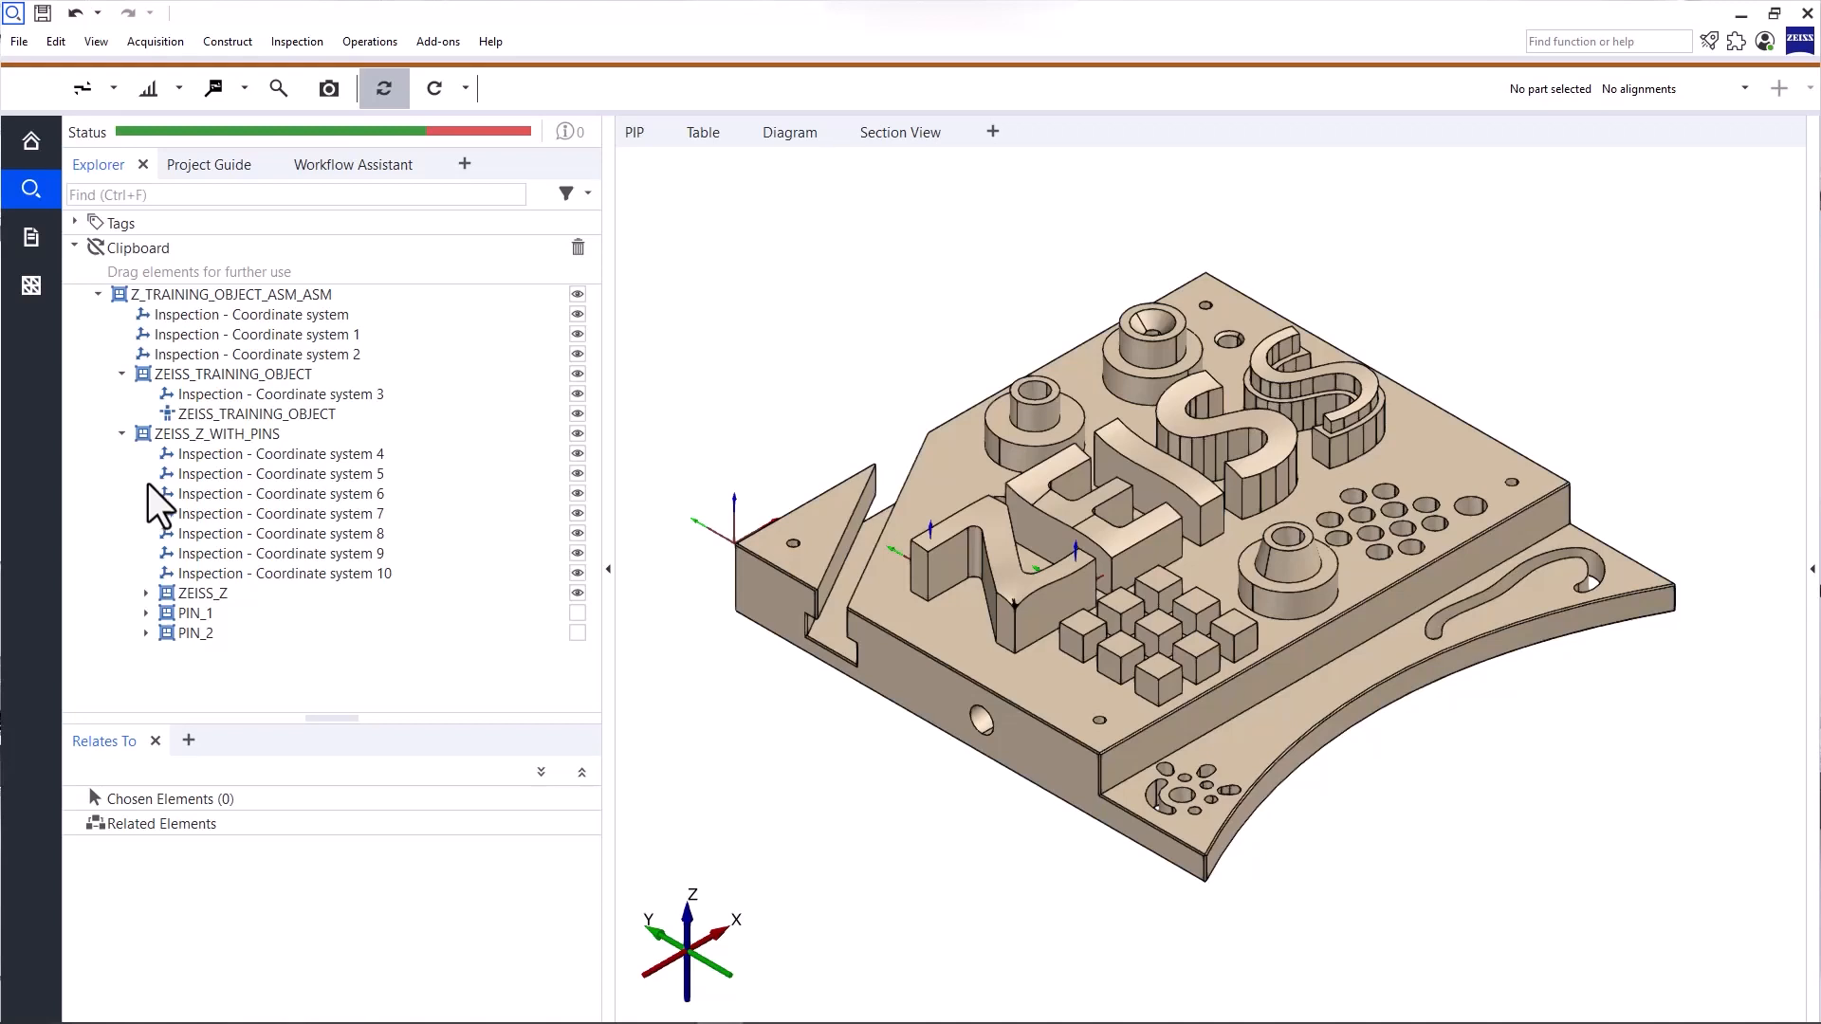
- Delete Inspection - Coordinate system 4 through 10 from the ZEISS_Z_WITH_PINS group in the clipboard
{"action": "left_click", "coordinate": [265, 453]}
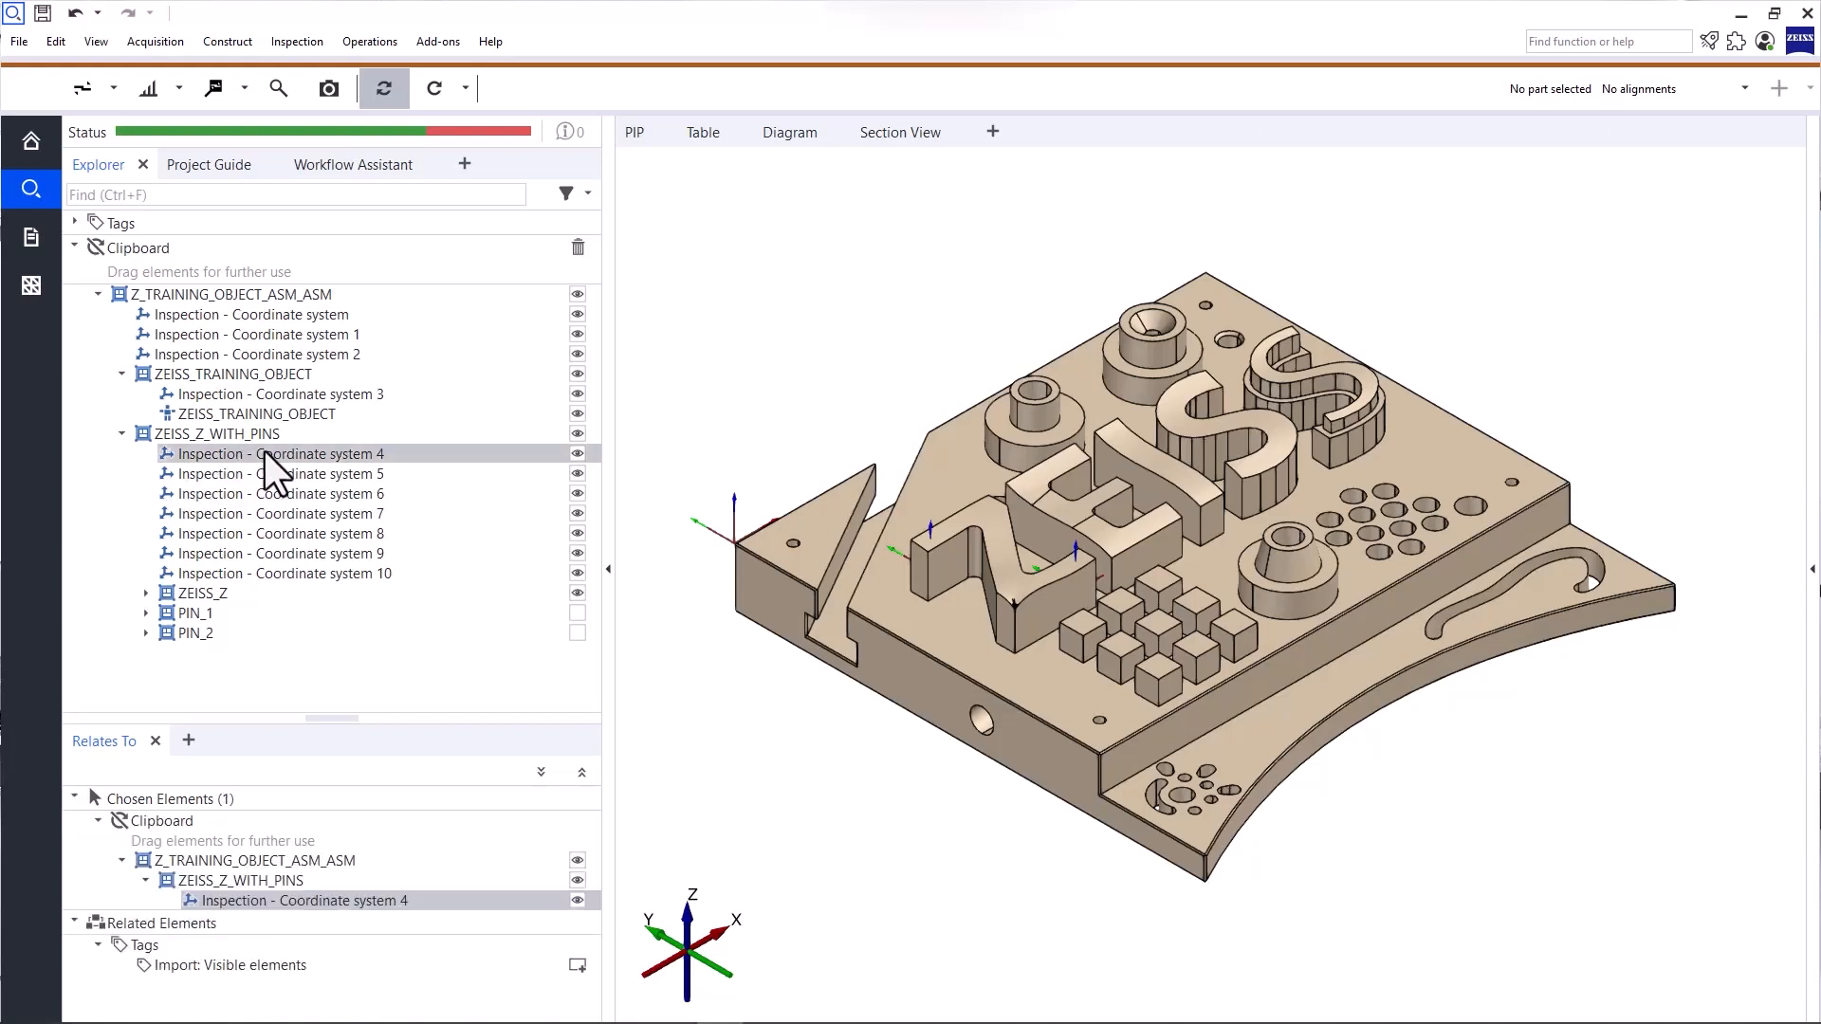
{"action": "left_click", "coordinate": [303, 574], "text": "shift"}
{"action": "right_click", "coordinate": [320, 544]}
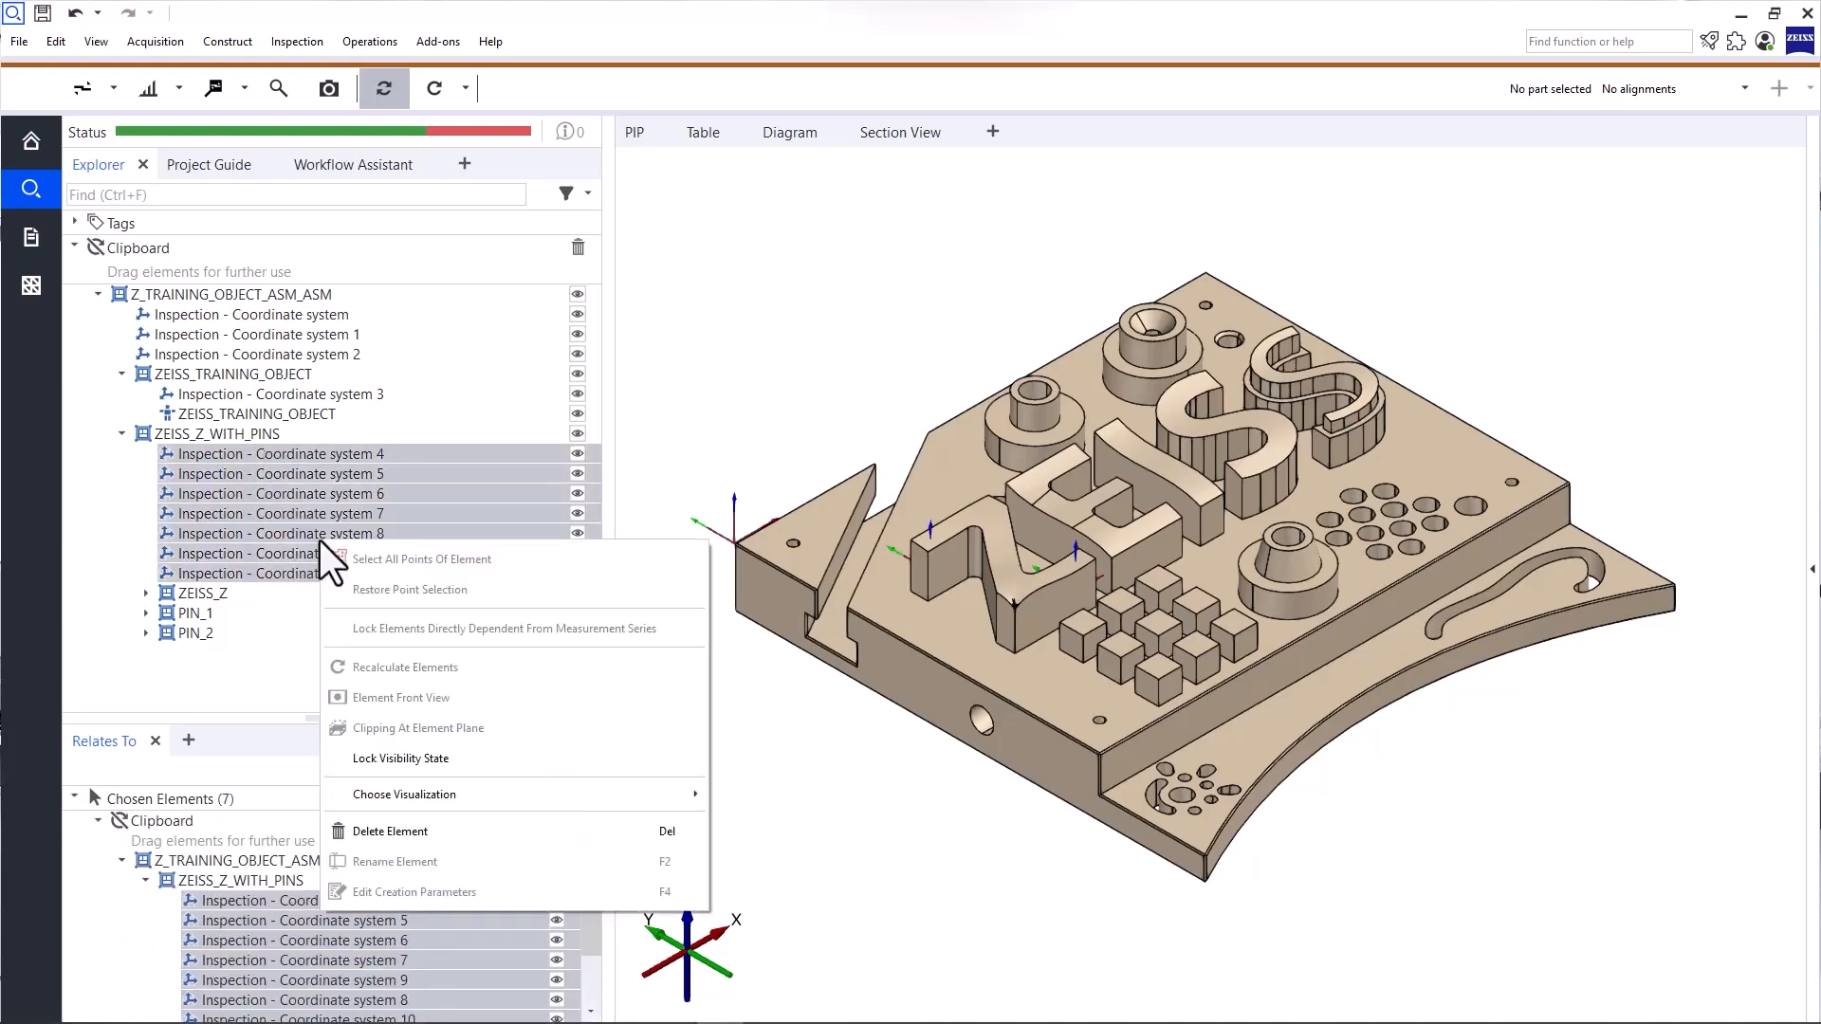
{"action": "left_click", "coordinate": [423, 833]}
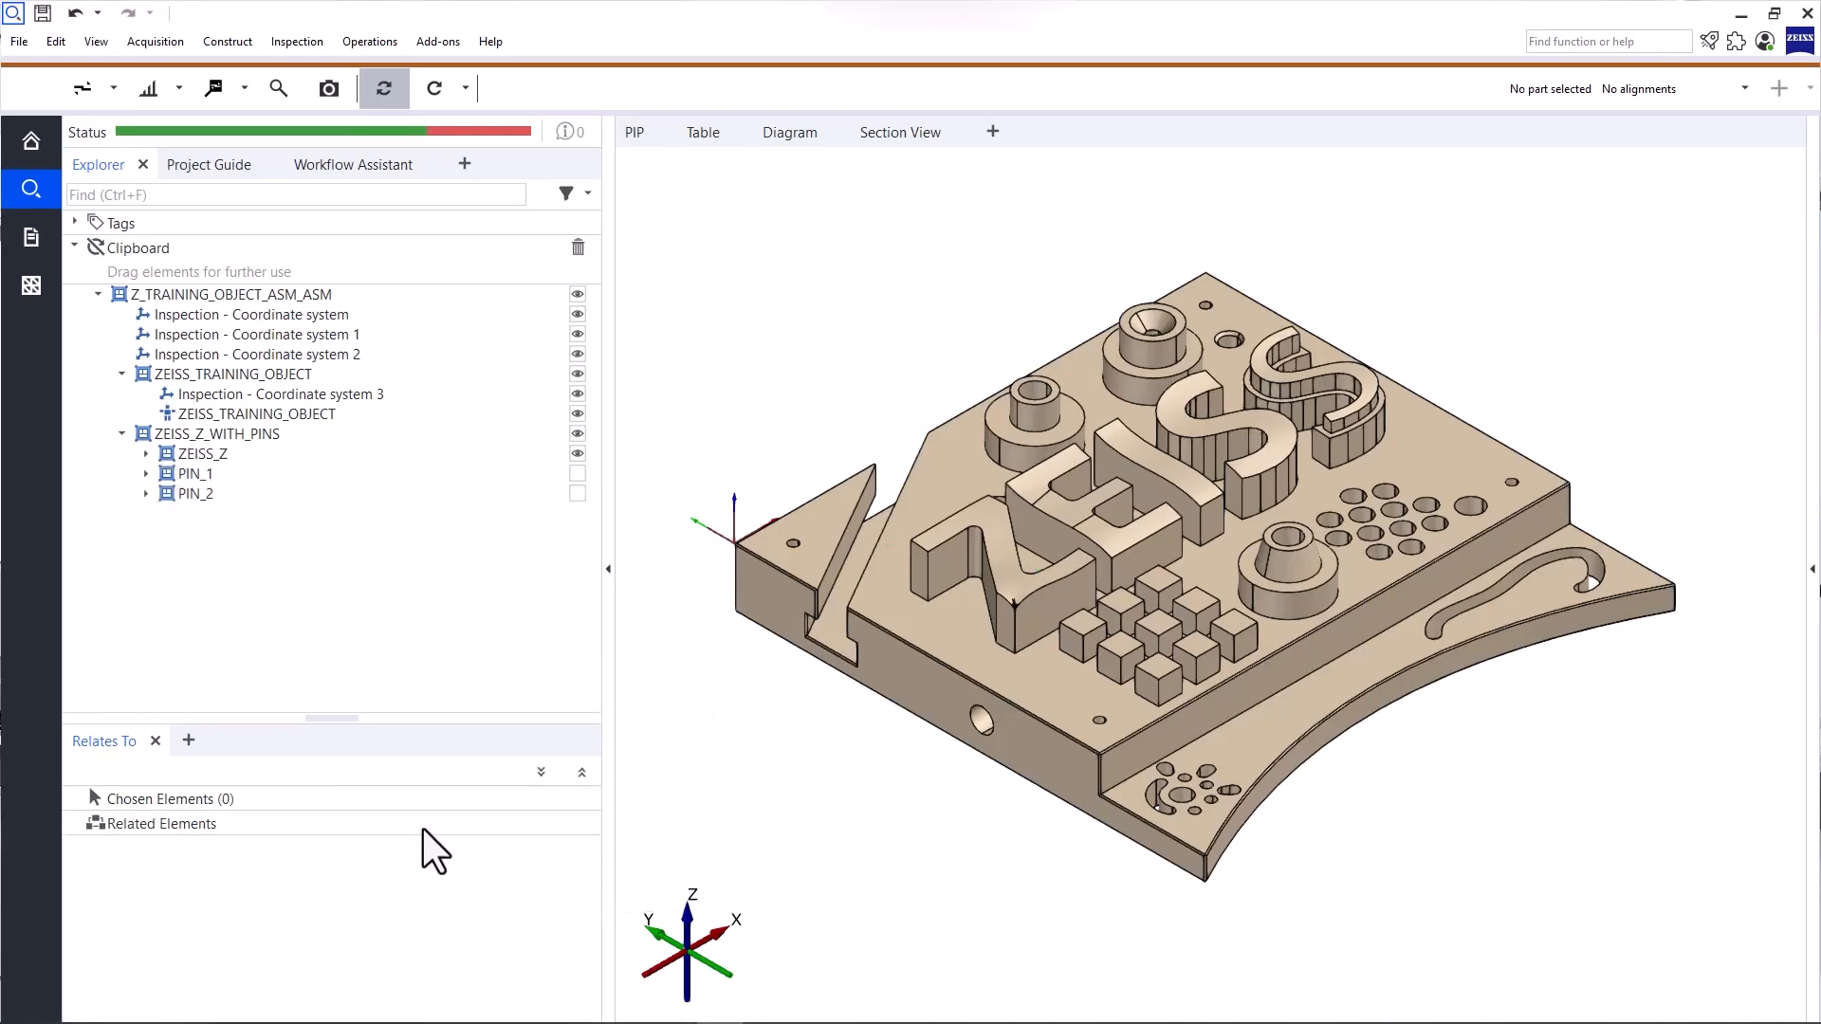
- Create a new part from the clipboard's ZEISS_TRAINING_OBJECT, using Medium mesh resolution and the Global coordinate system
{"action": "left_click", "coordinate": [277, 374]}
{"action": "left_click_drag", "start_coordinate": [266, 375], "coordinate": [379, 337]}
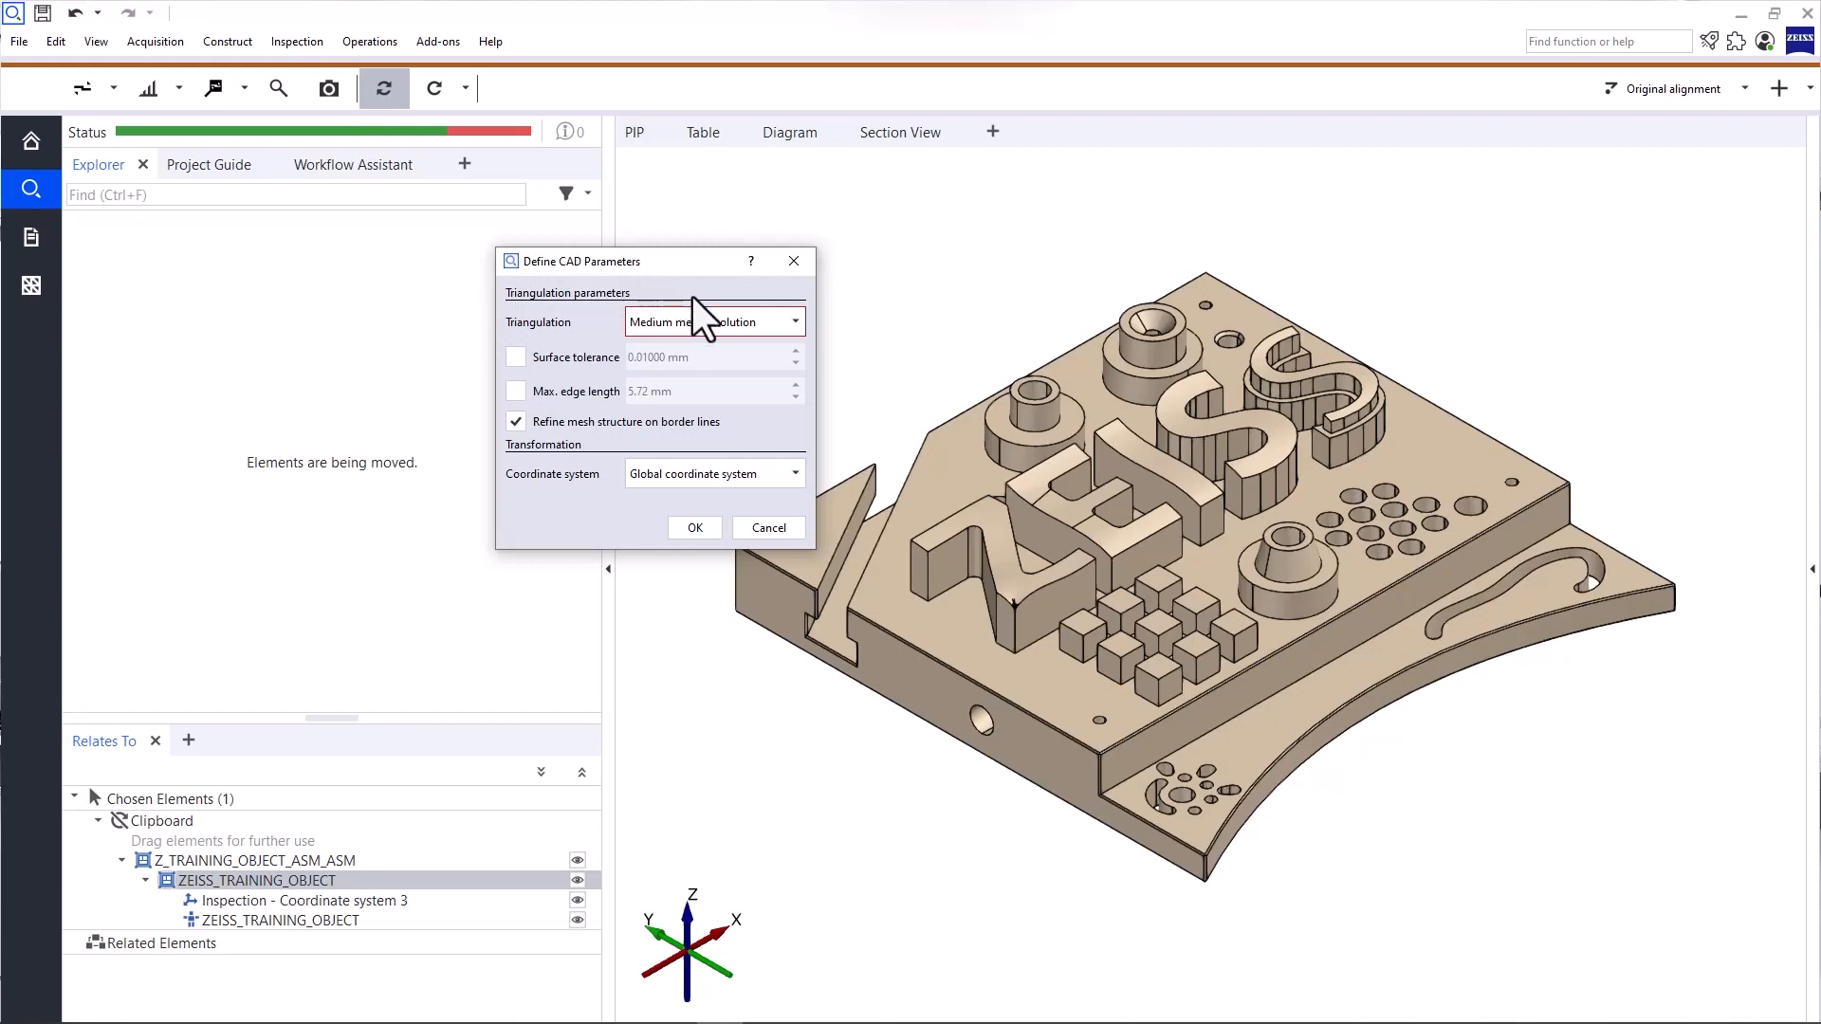
{"action": "left_click", "coordinate": [793, 322]}
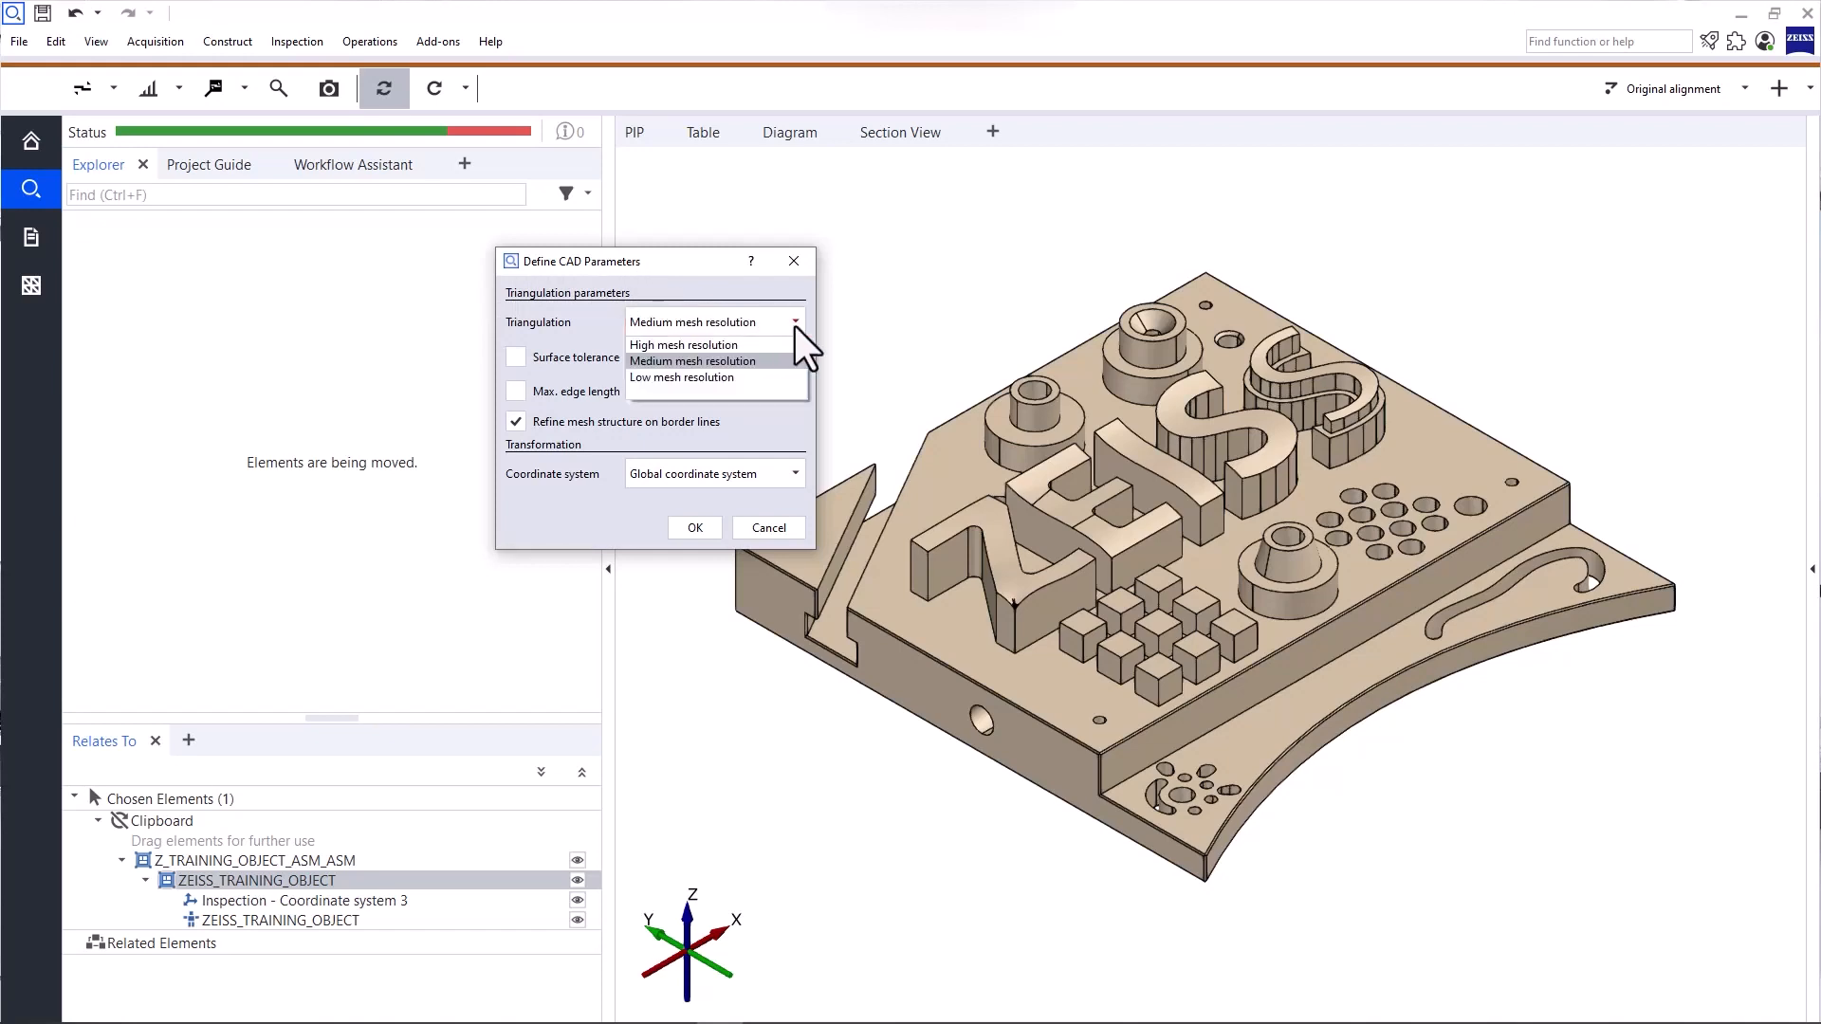
{"action": "left_click", "coordinate": [795, 326]}
{"action": "left_click", "coordinate": [715, 532]}
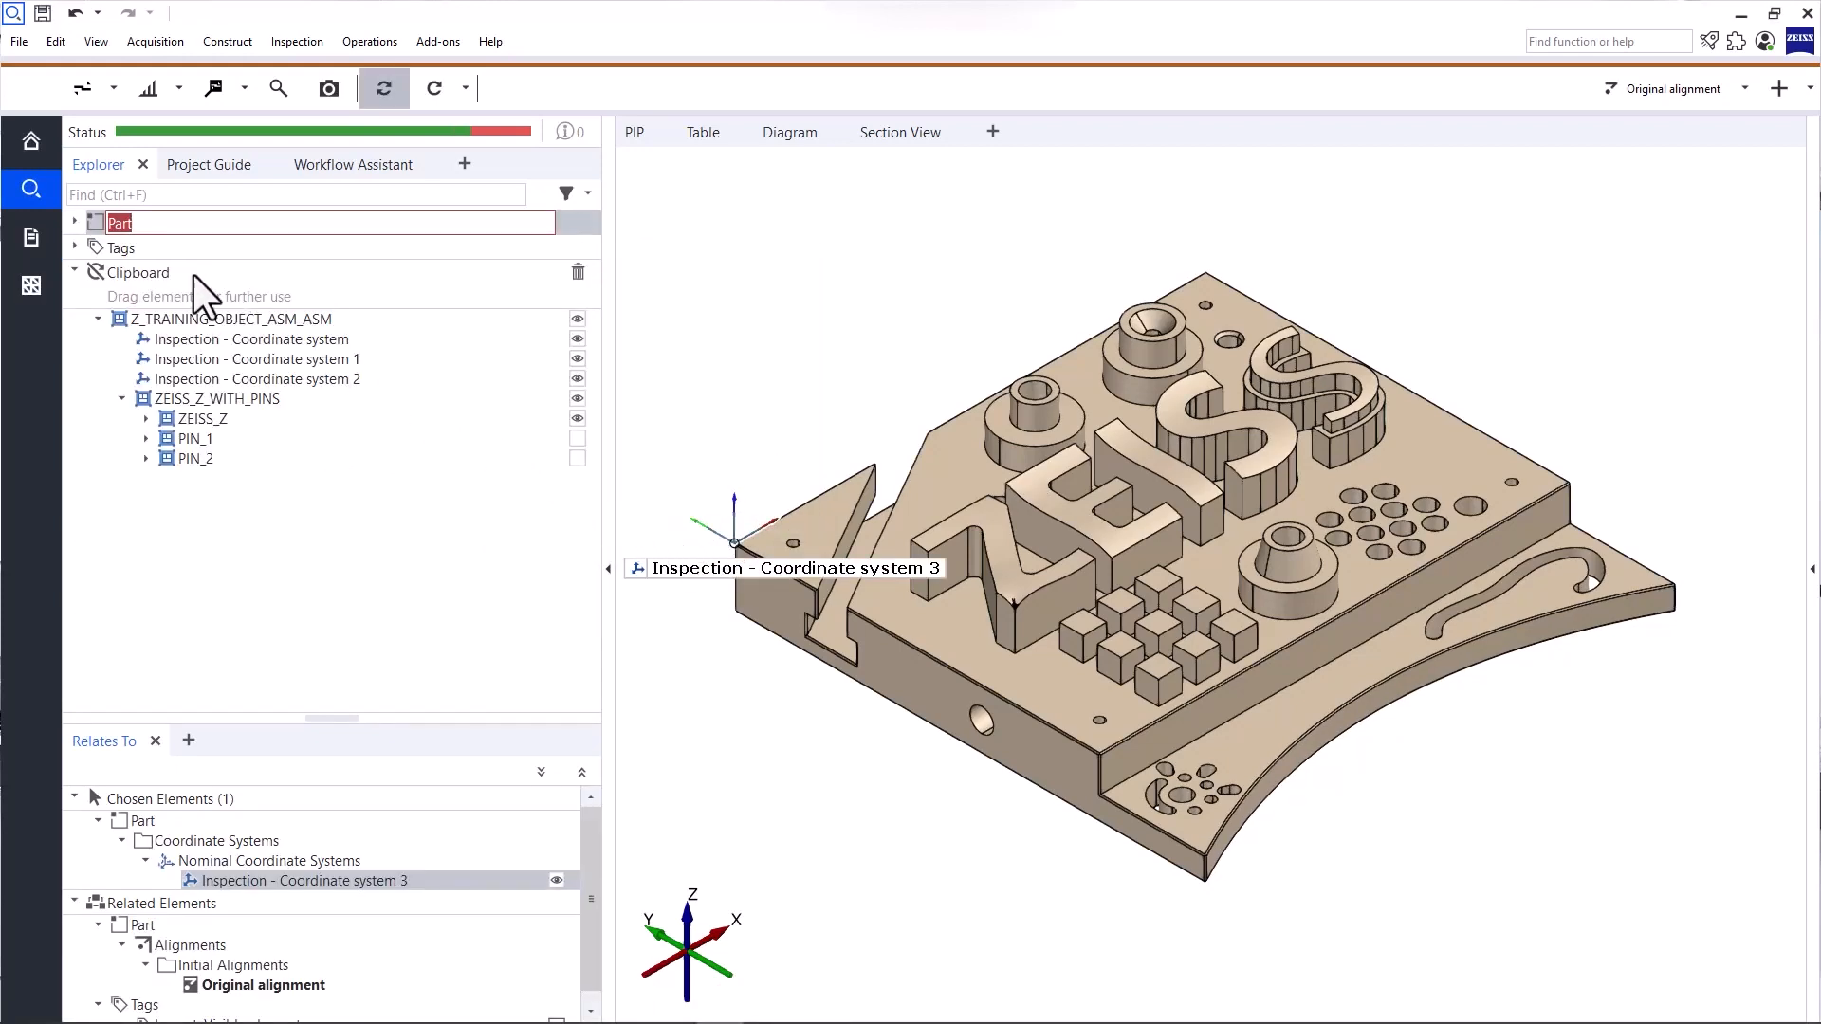
- Expand the new part and rename it "ZEISS Training Object"
{"action": "left_click", "coordinate": [75, 222]}
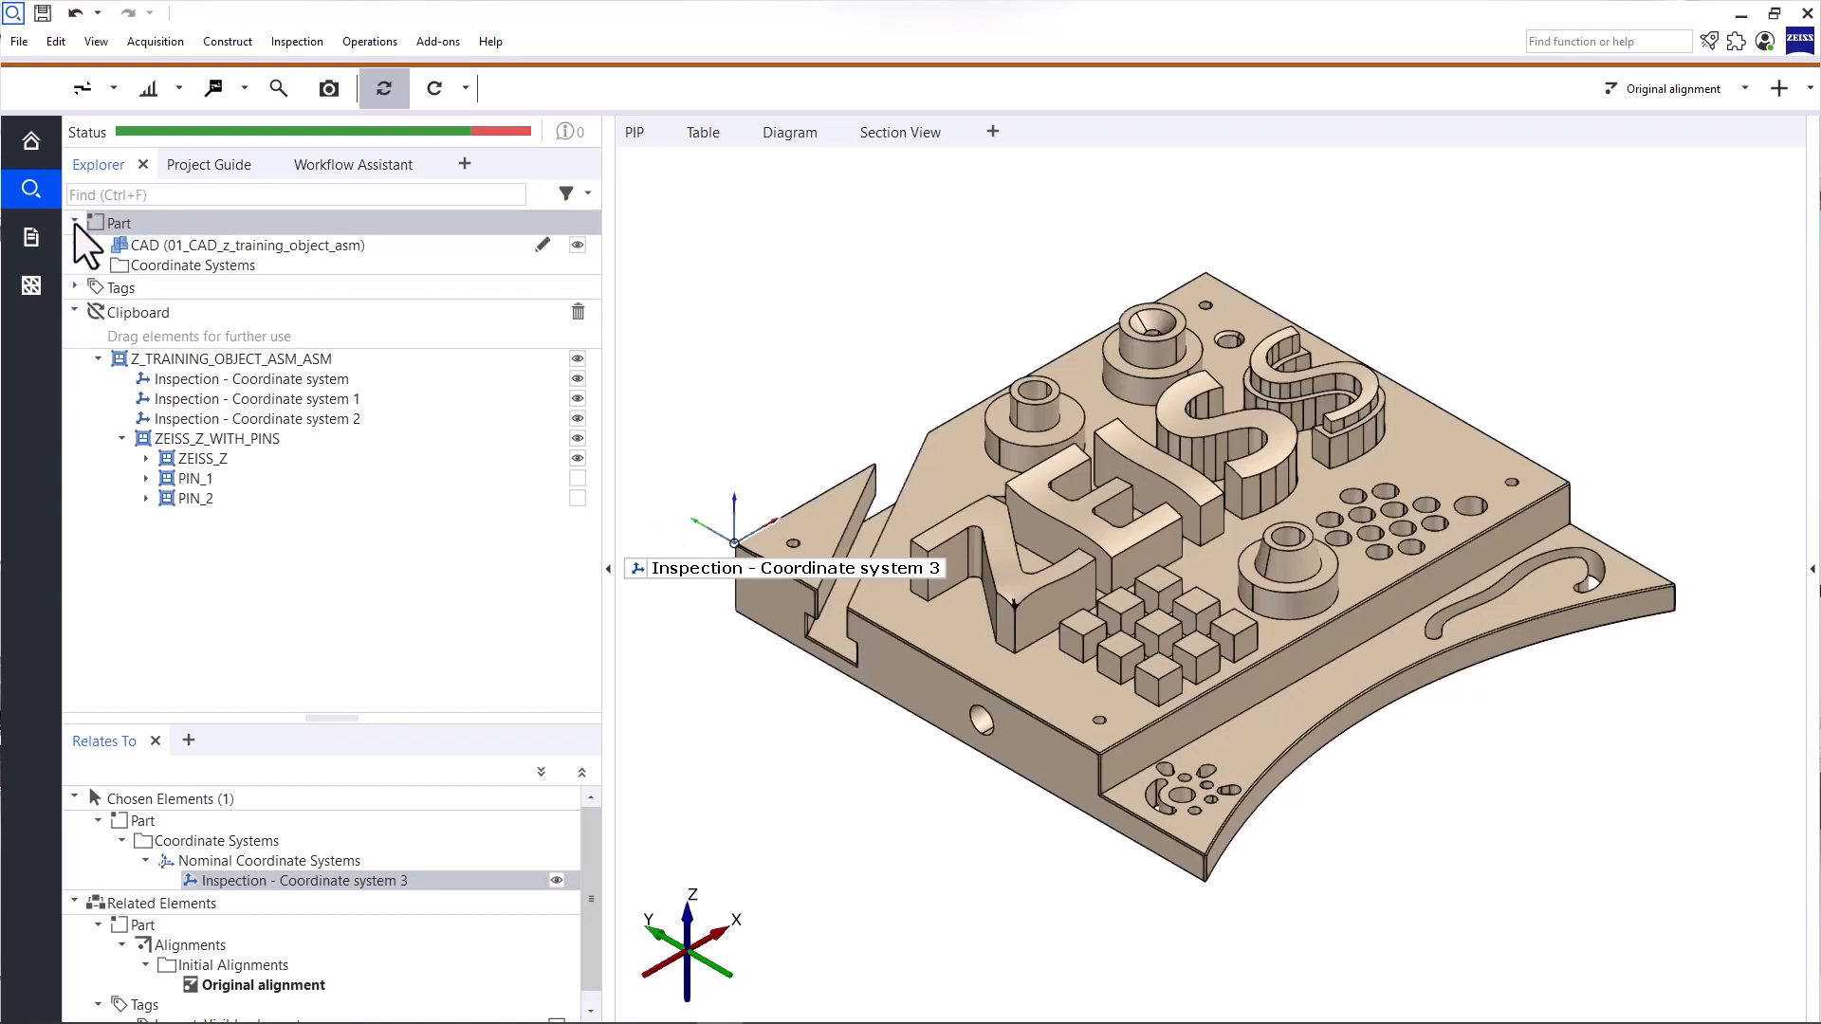
{"action": "right_click", "coordinate": [146, 223]}
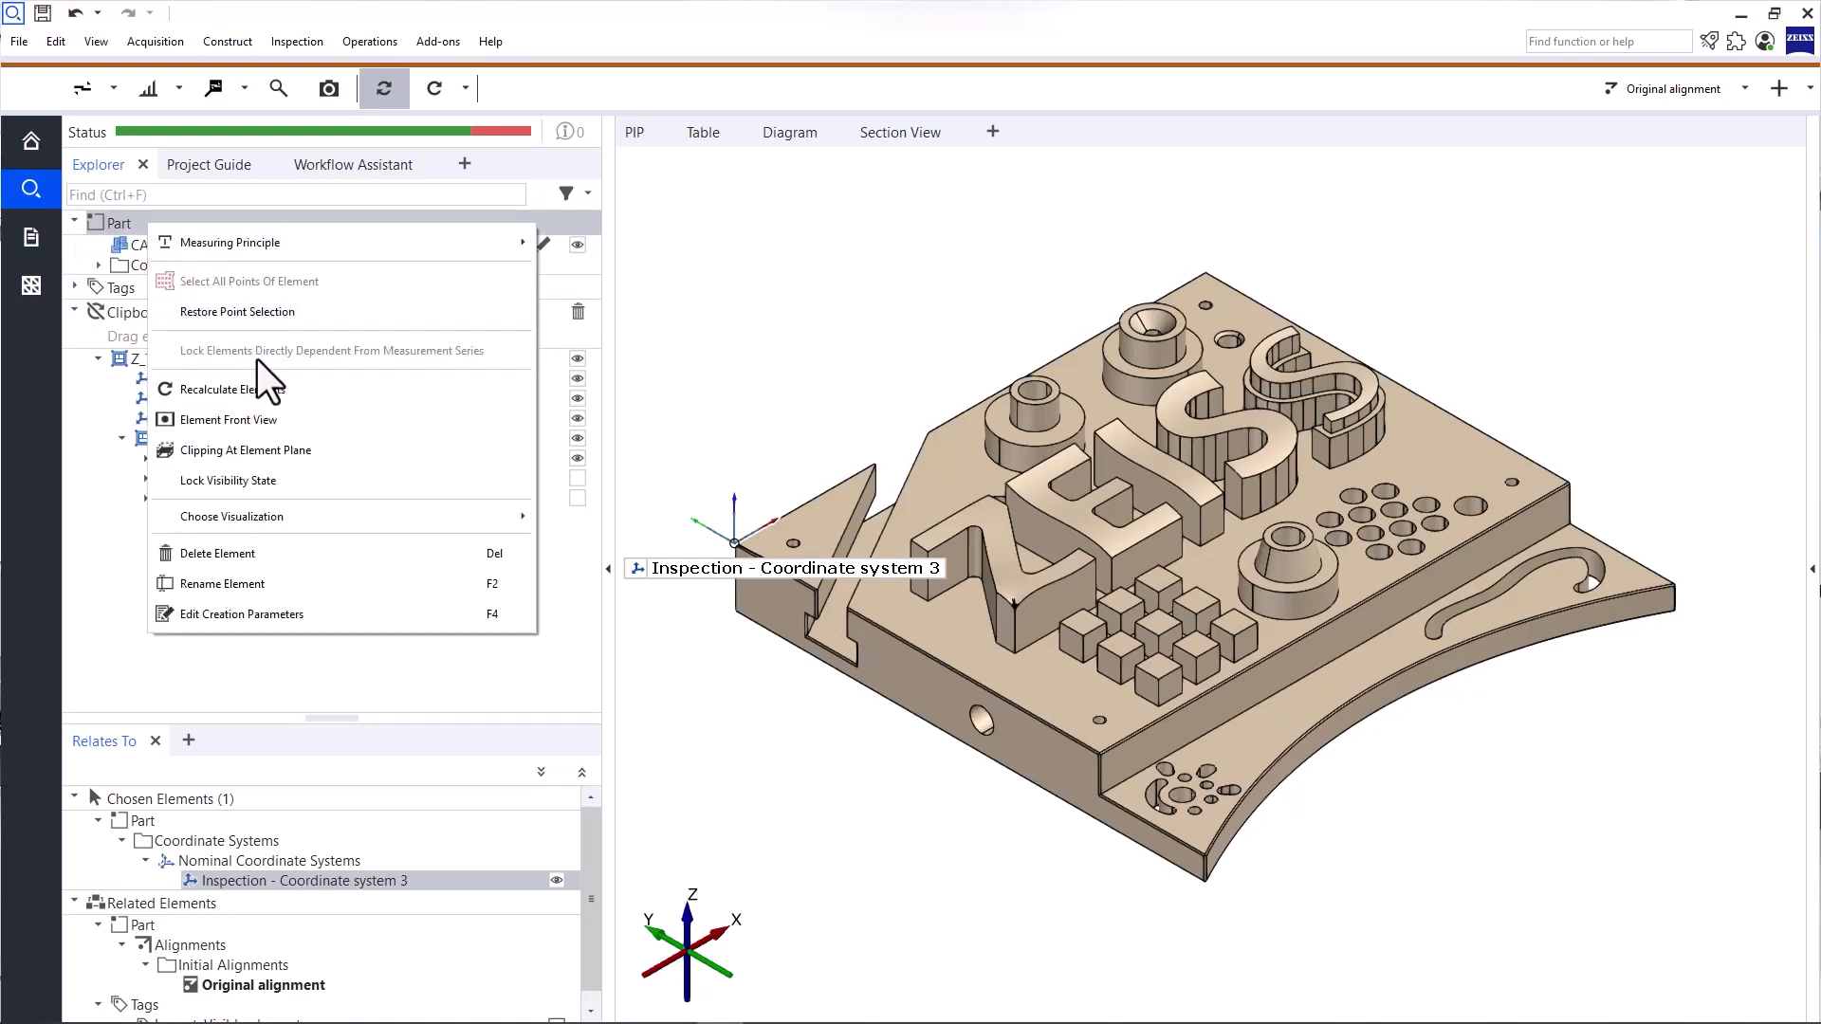
{"action": "left_click", "coordinate": [254, 577]}
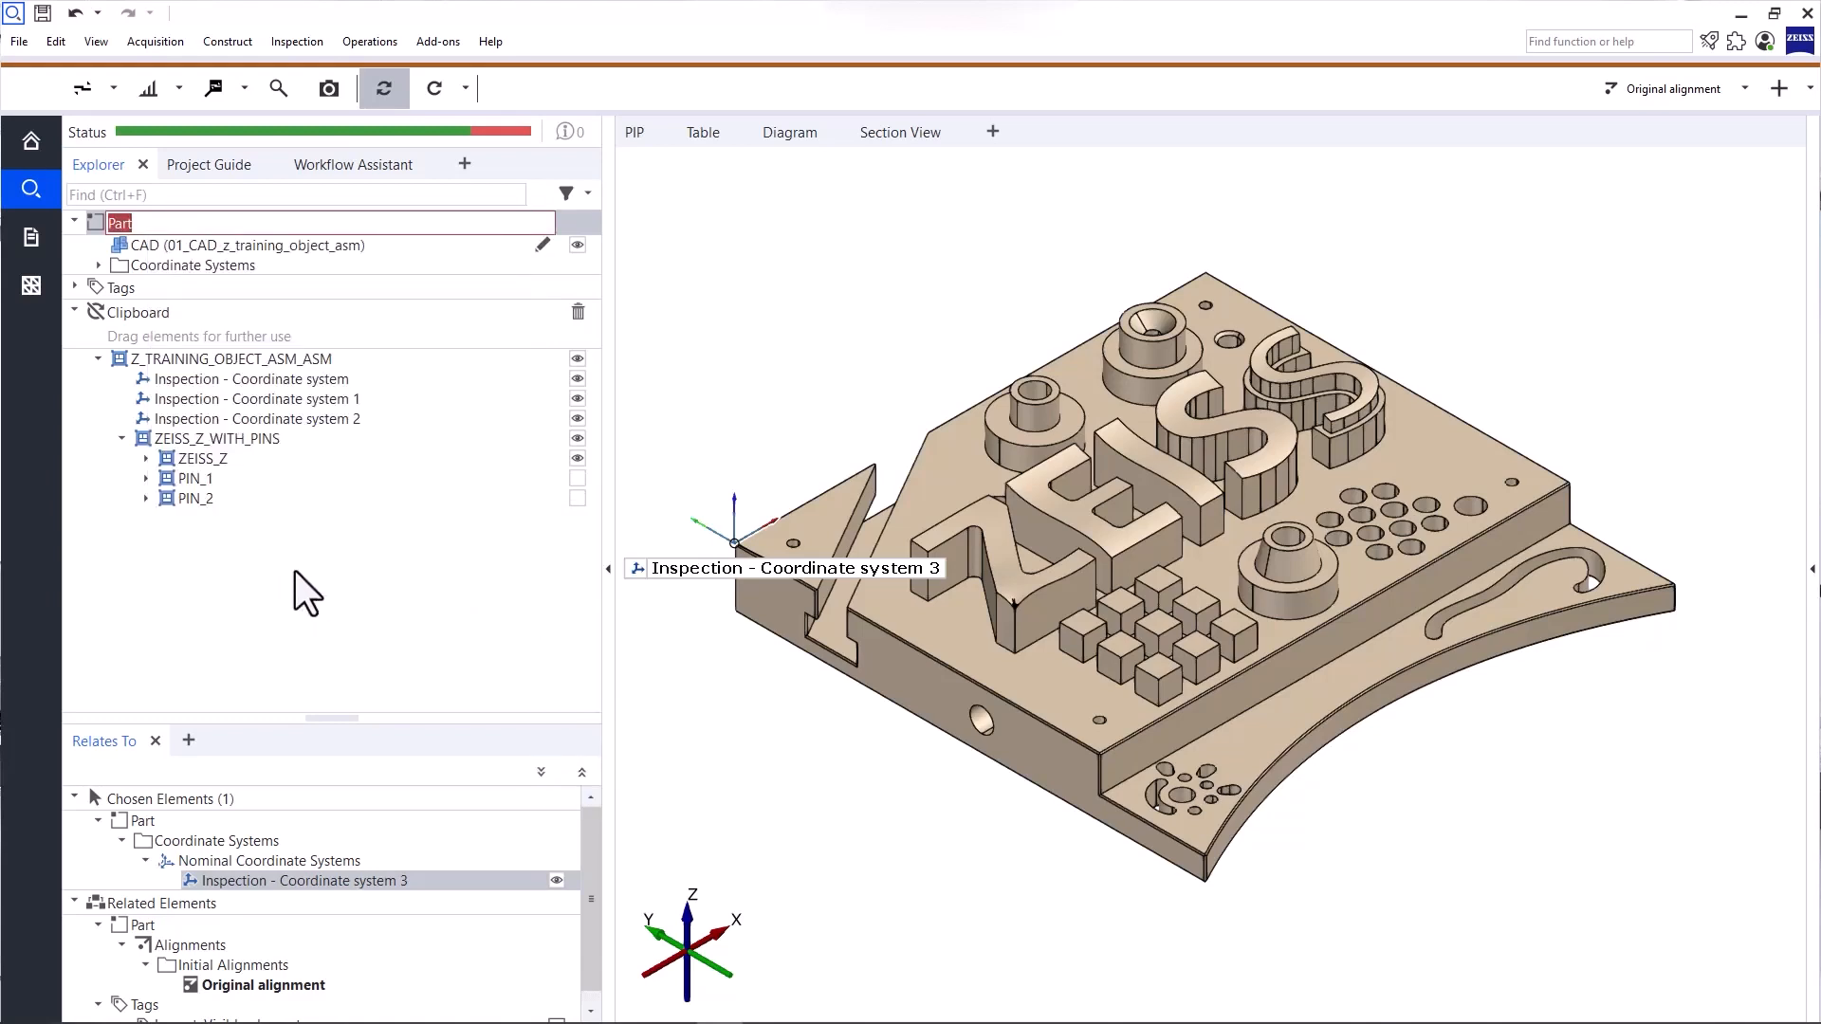
{"action": "type", "text": "ZEISS Training "}
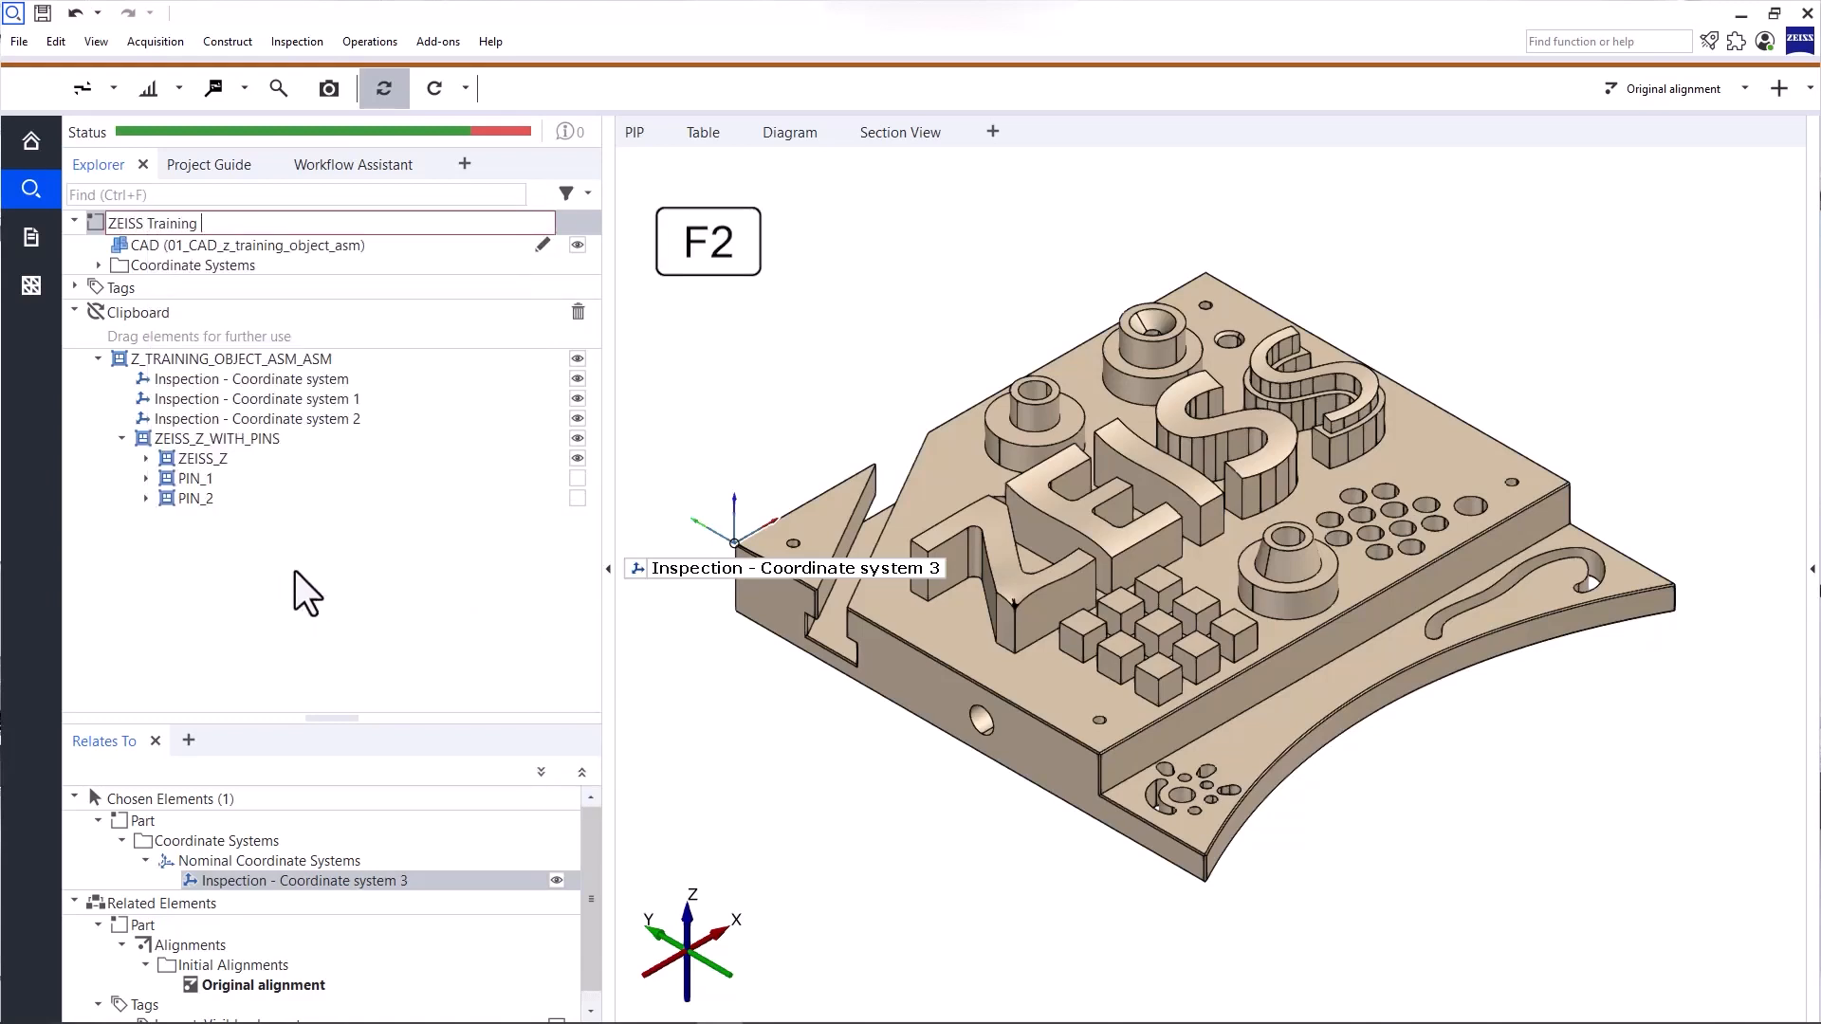
{"action": "type", "text": "Object"}
{"action": "key", "text": "Return"}
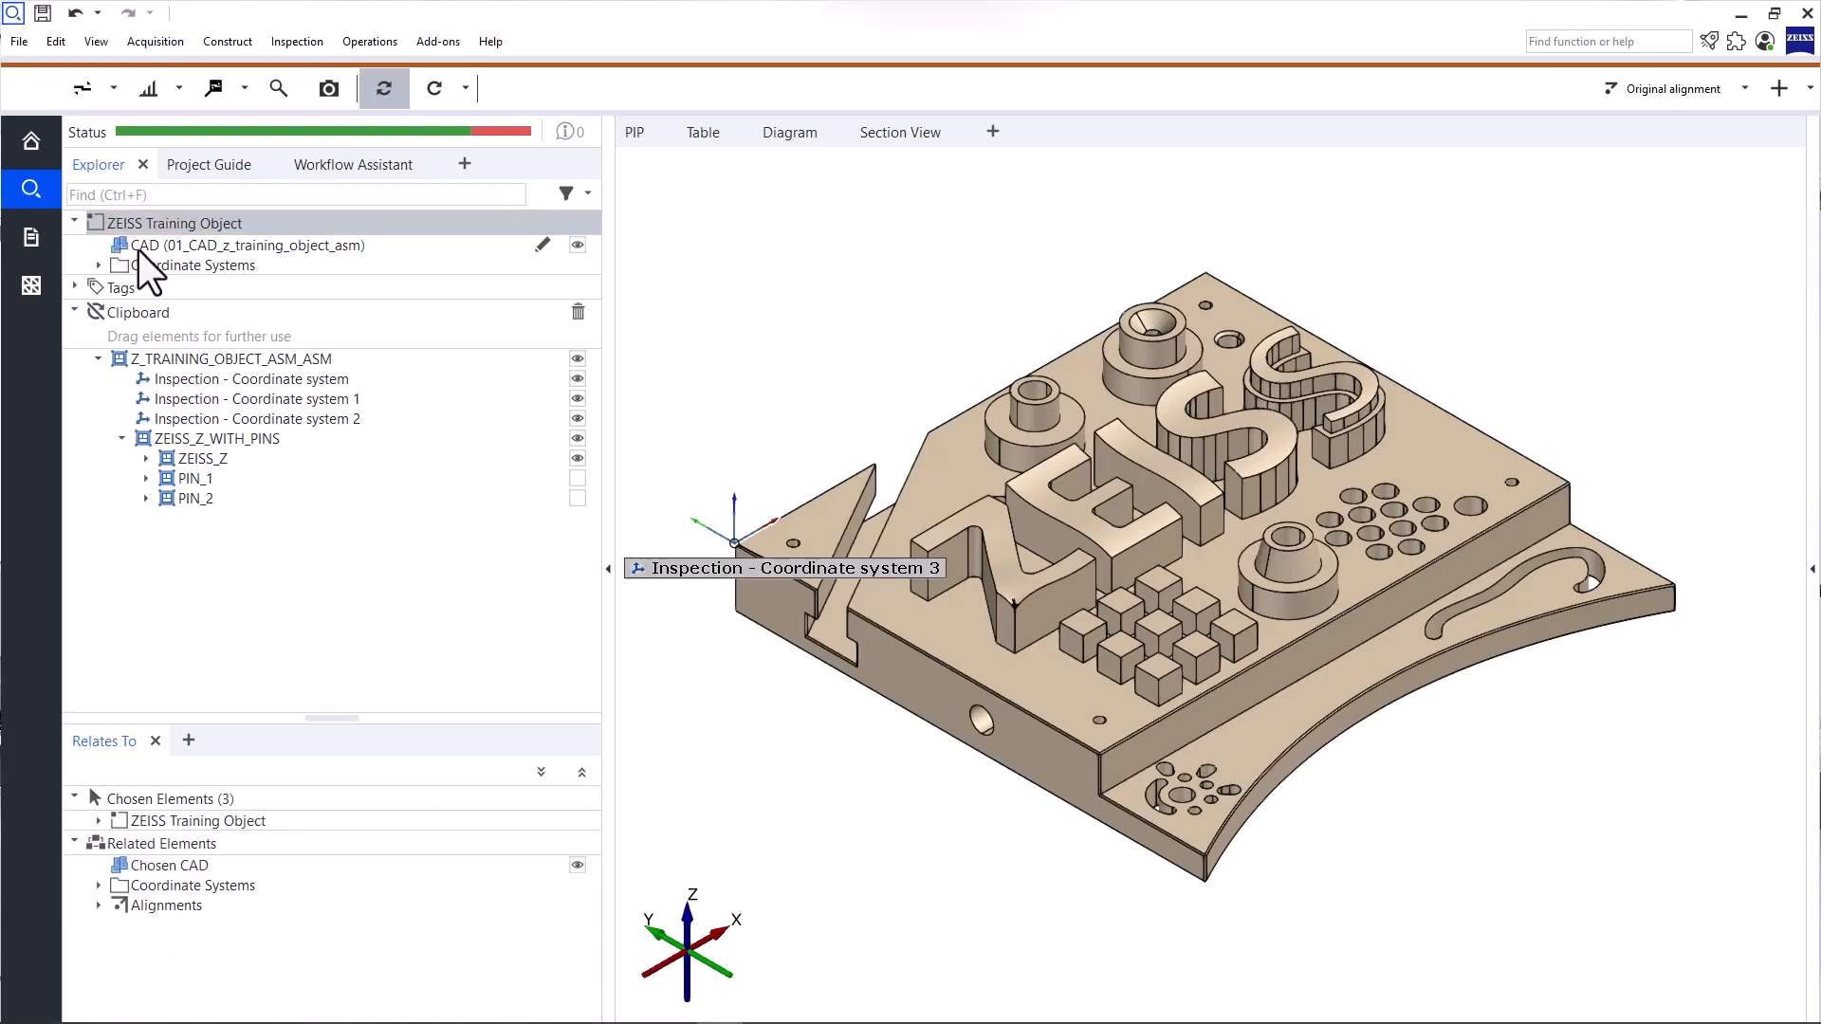
- Open the ZEISS Training Object's CAD data for editing to examine its body and part membership options, and close the editing view
{"action": "left_click", "coordinate": [373, 252]}
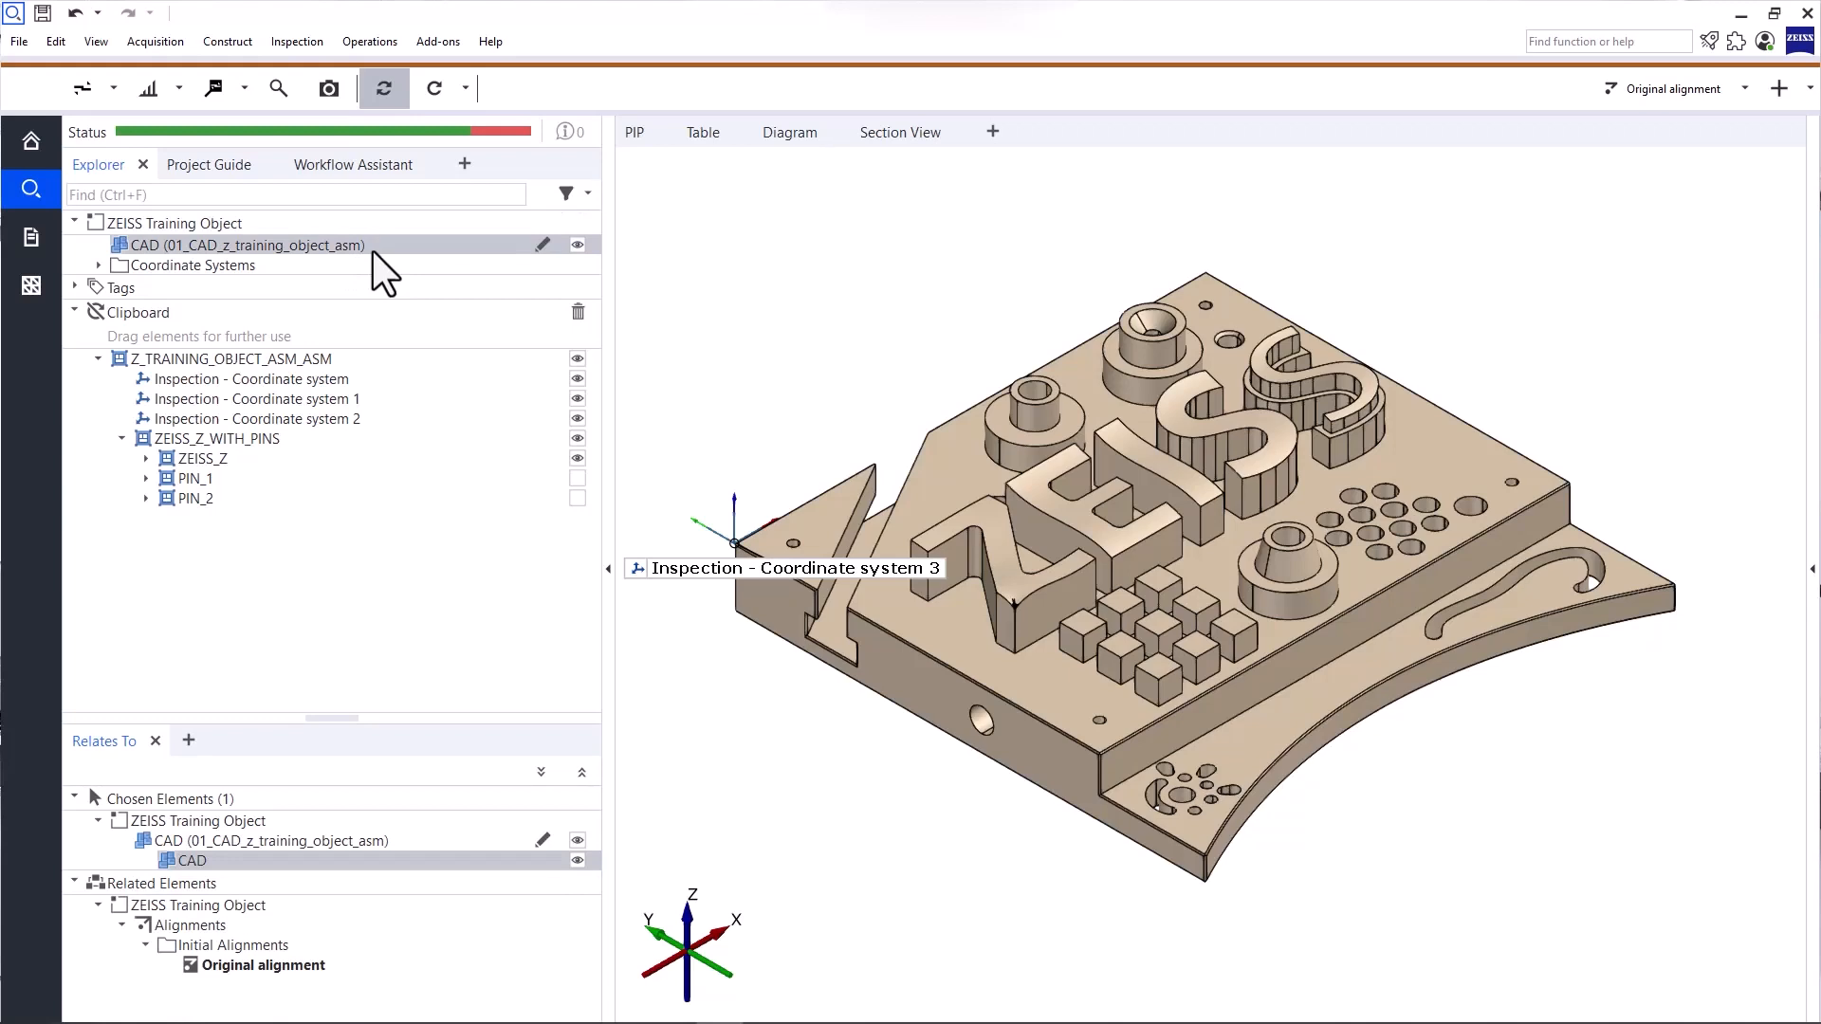
{"action": "left_click", "coordinate": [542, 245]}
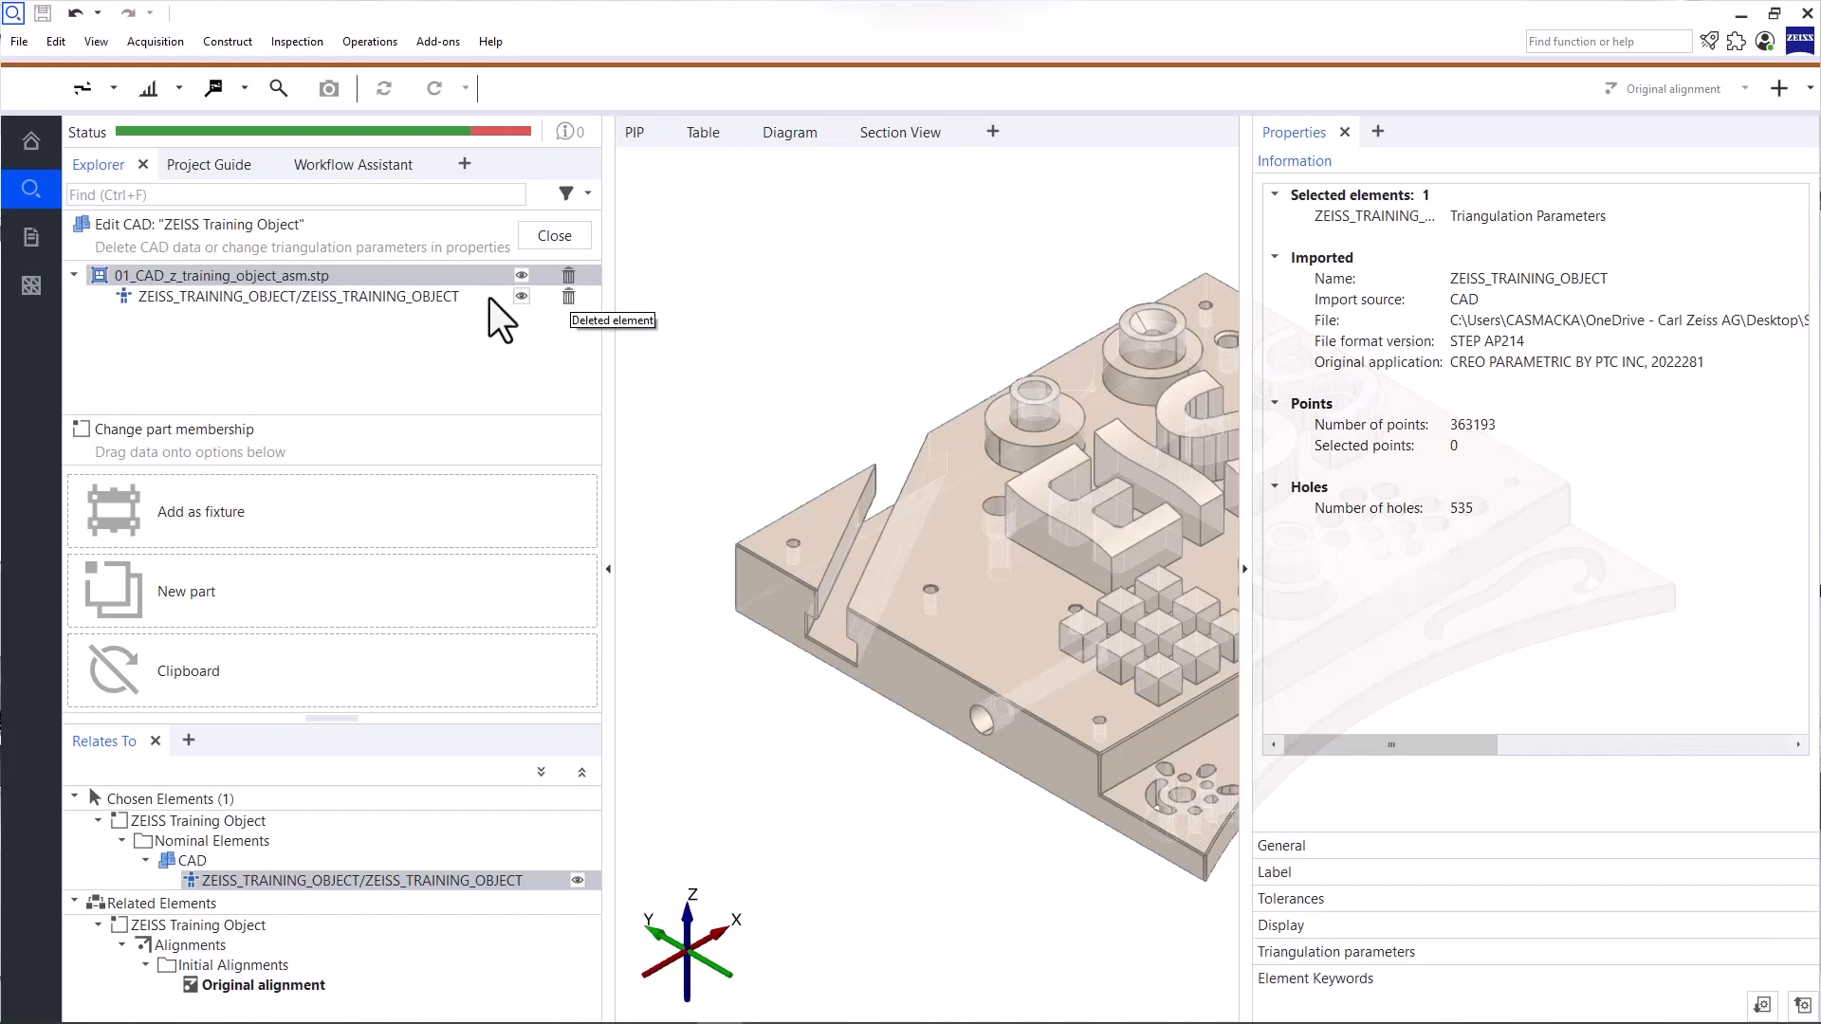
{"action": "left_click_drag", "start_coordinate": [407, 297], "coordinate": [487, 266]}
{"action": "left_click", "coordinate": [547, 244]}
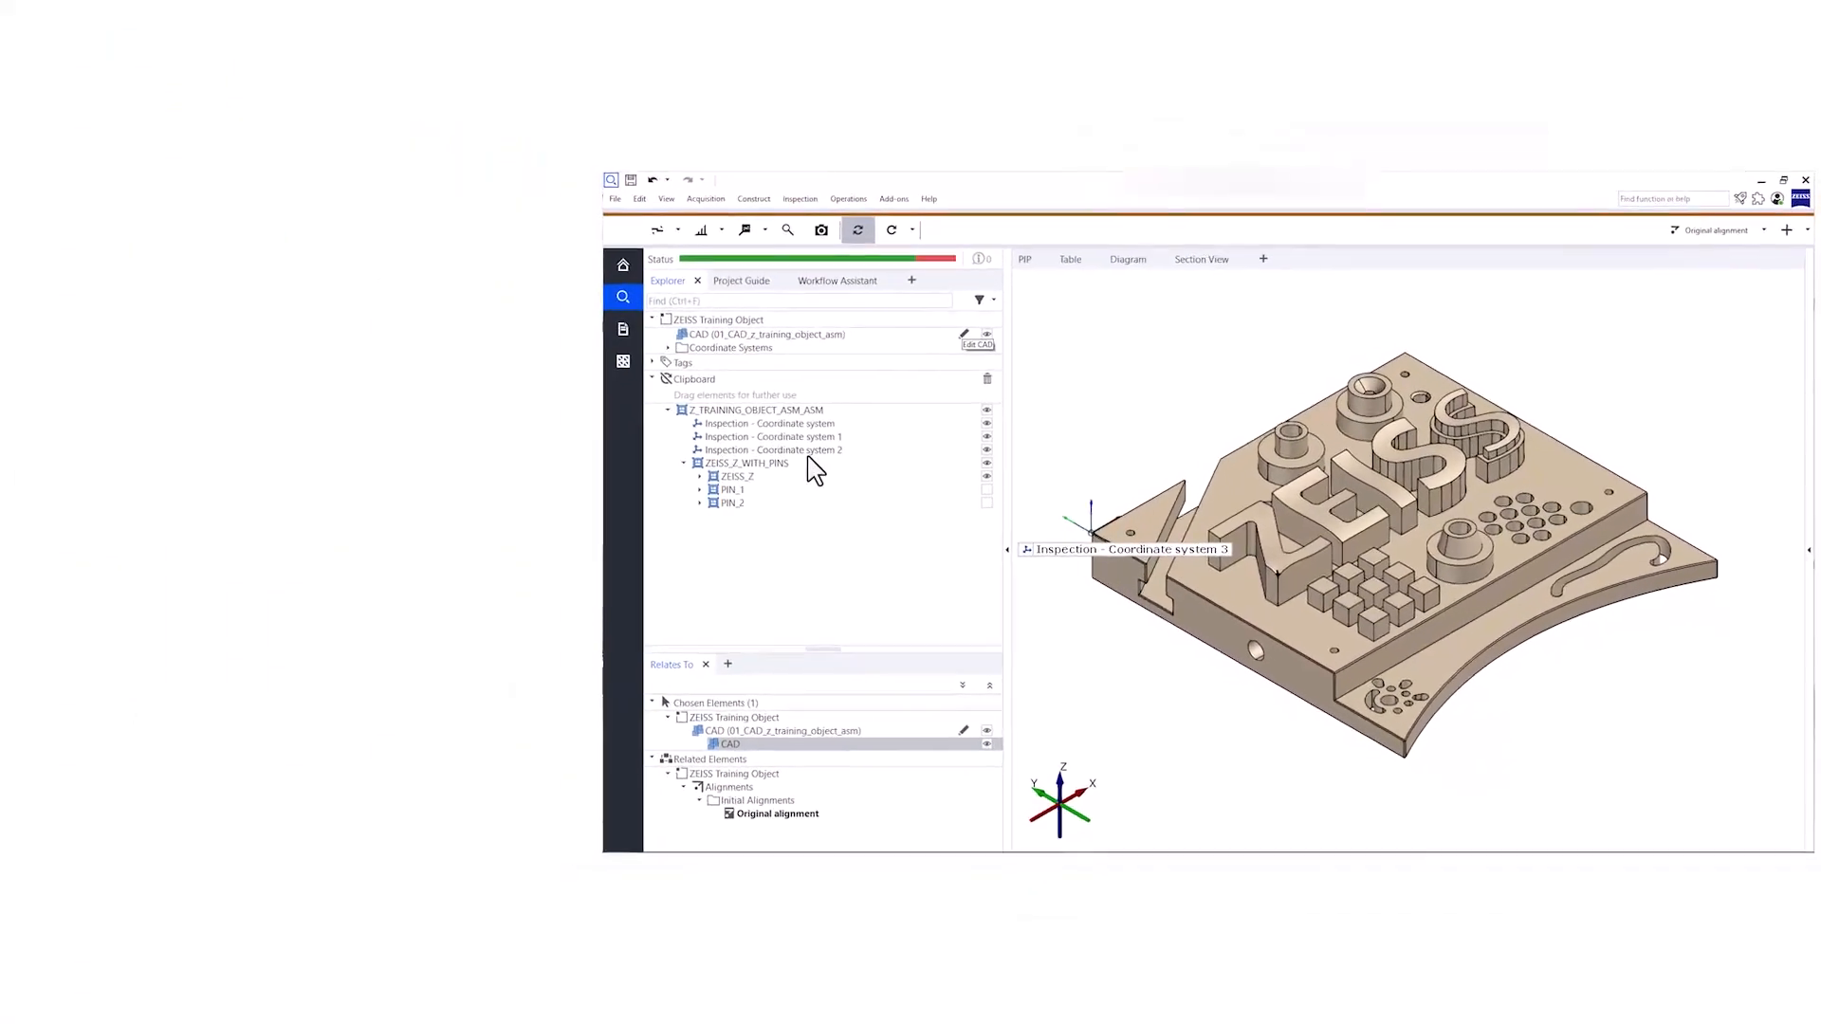
- Create another new part from the clipboard's ZEISS_Z_WITH_PINS with the Medium mesh resolution parameters, and name it "Z with pins"
{"action": "left_click", "coordinate": [797, 464]}
{"action": "left_click_drag", "start_coordinate": [796, 464], "coordinate": [847, 404]}
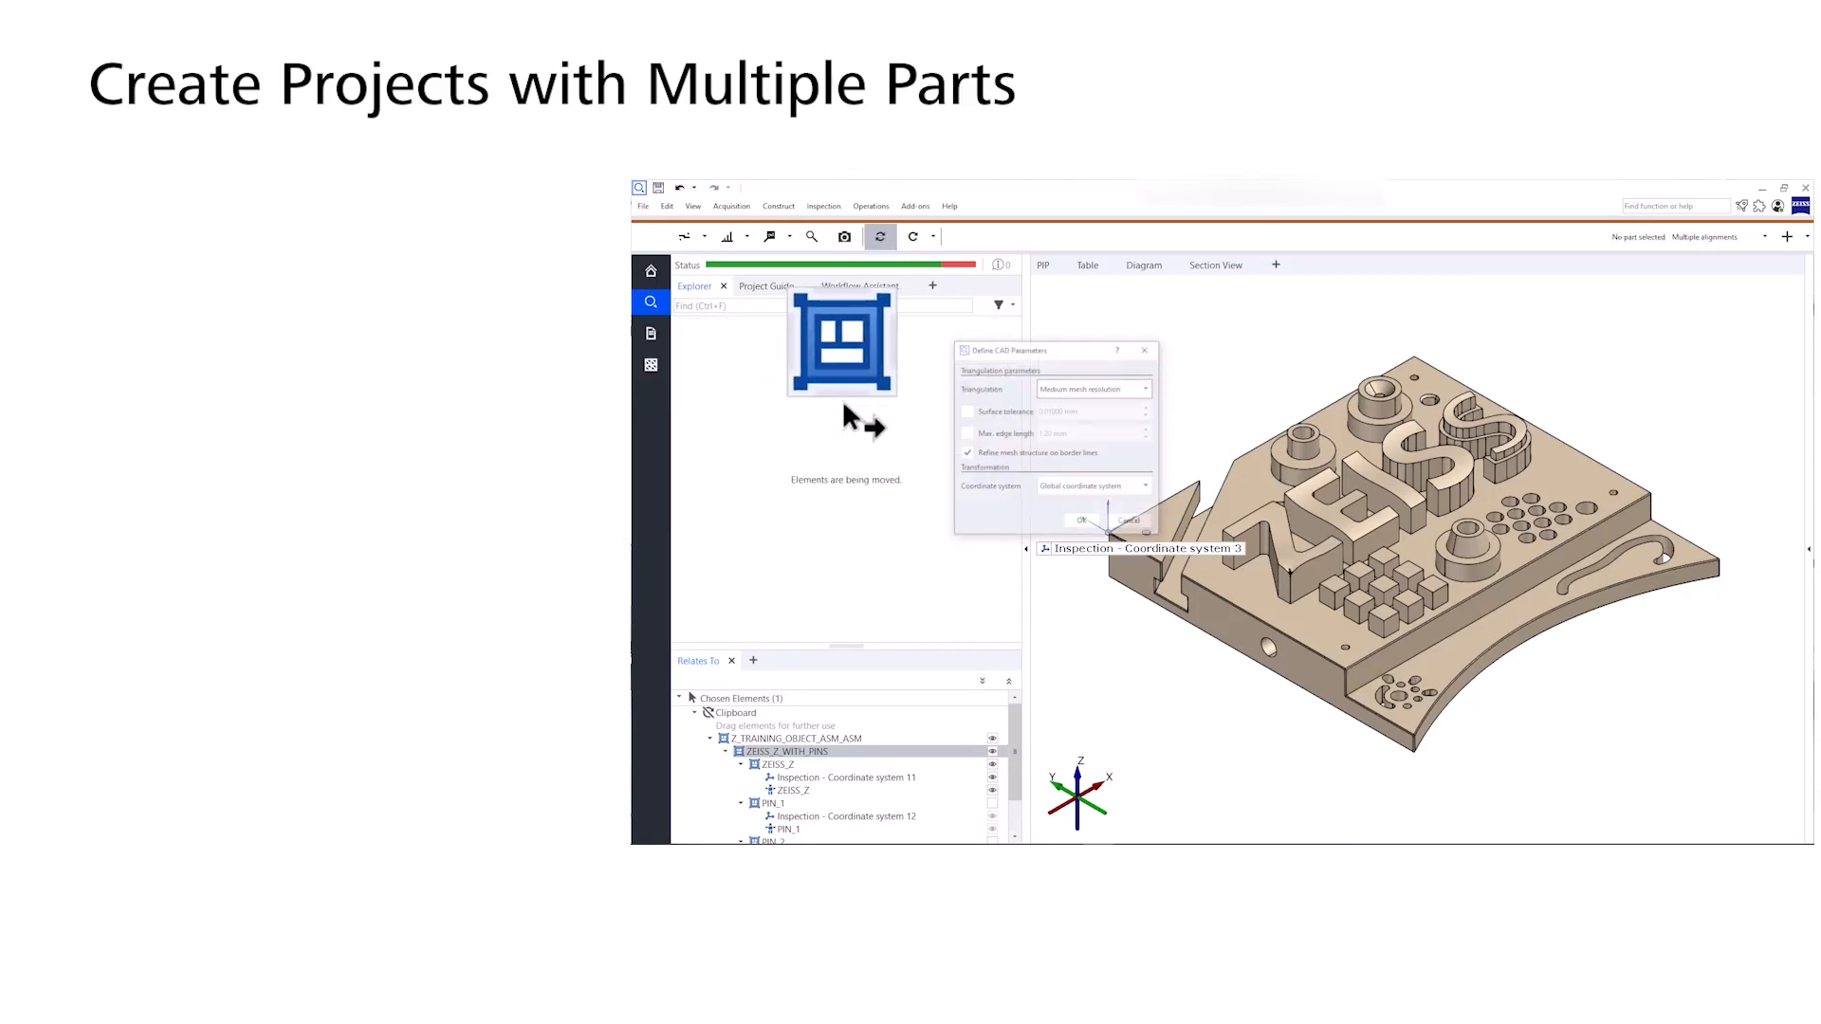
{"action": "left_click", "coordinate": [1082, 521]}
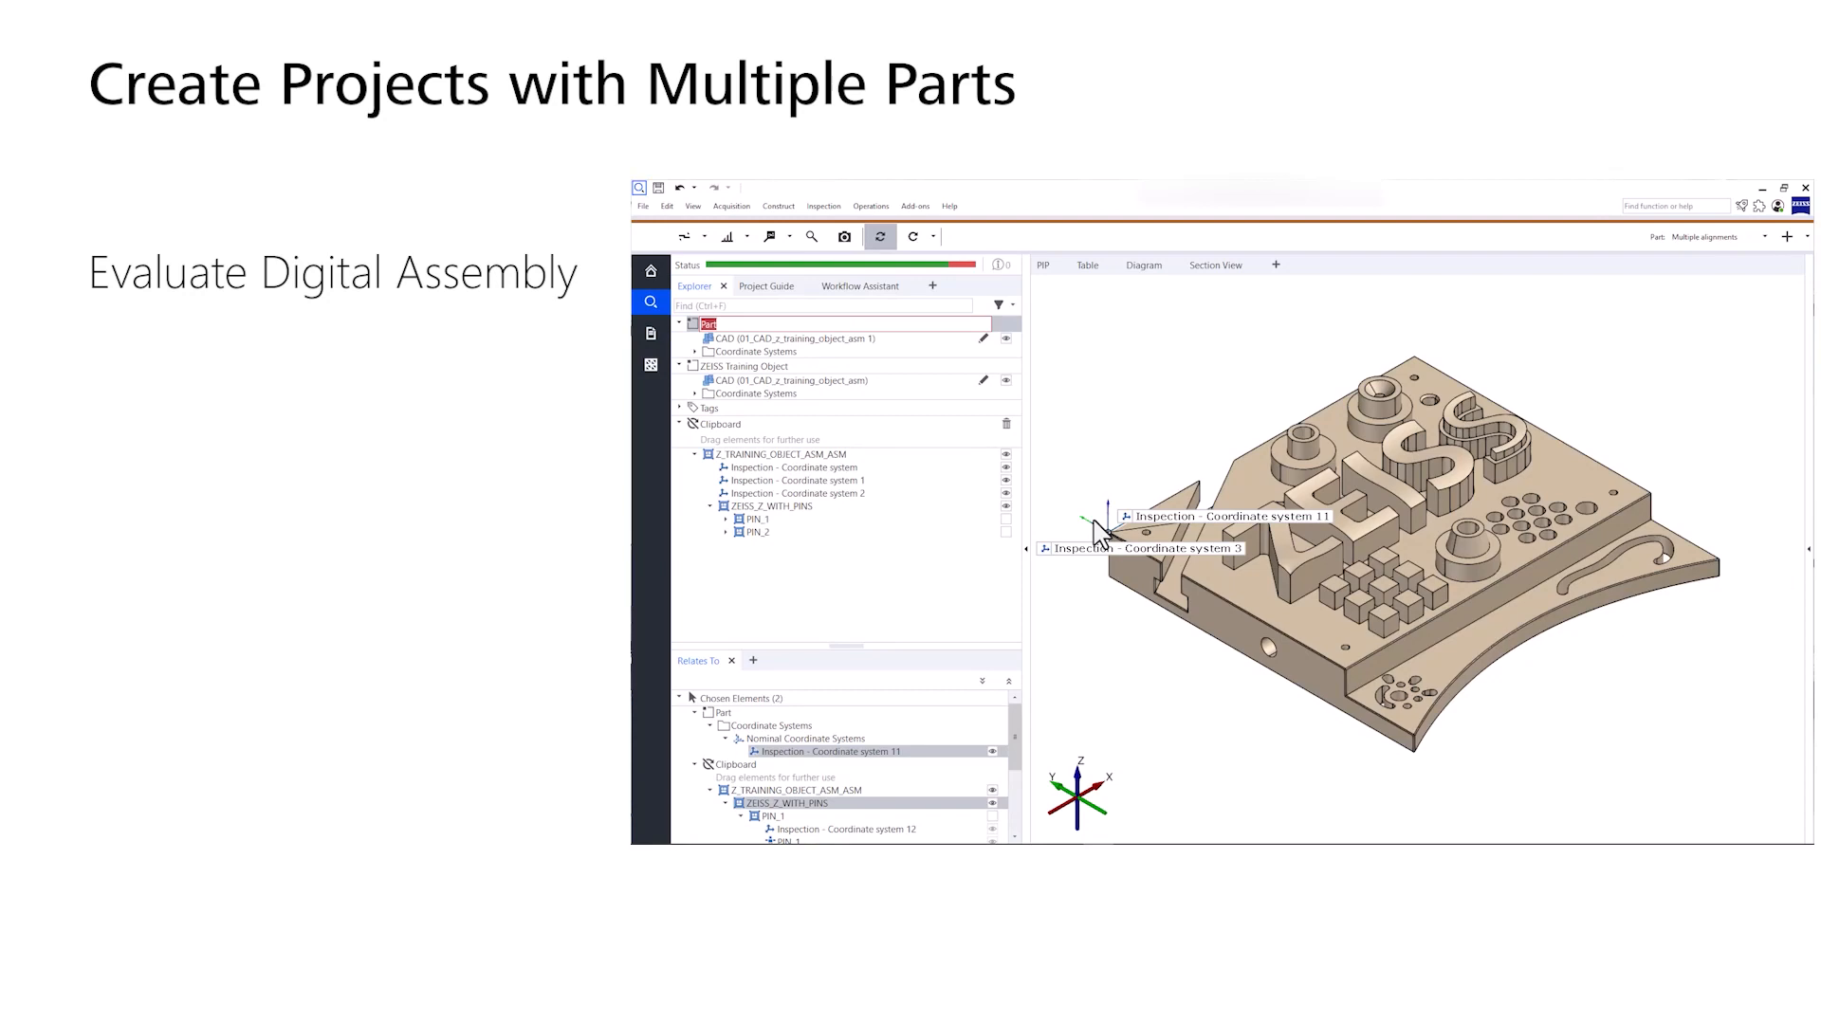
{"action": "type", "text": "Z with pins"}
{"action": "left_click", "coordinate": [938, 555]}
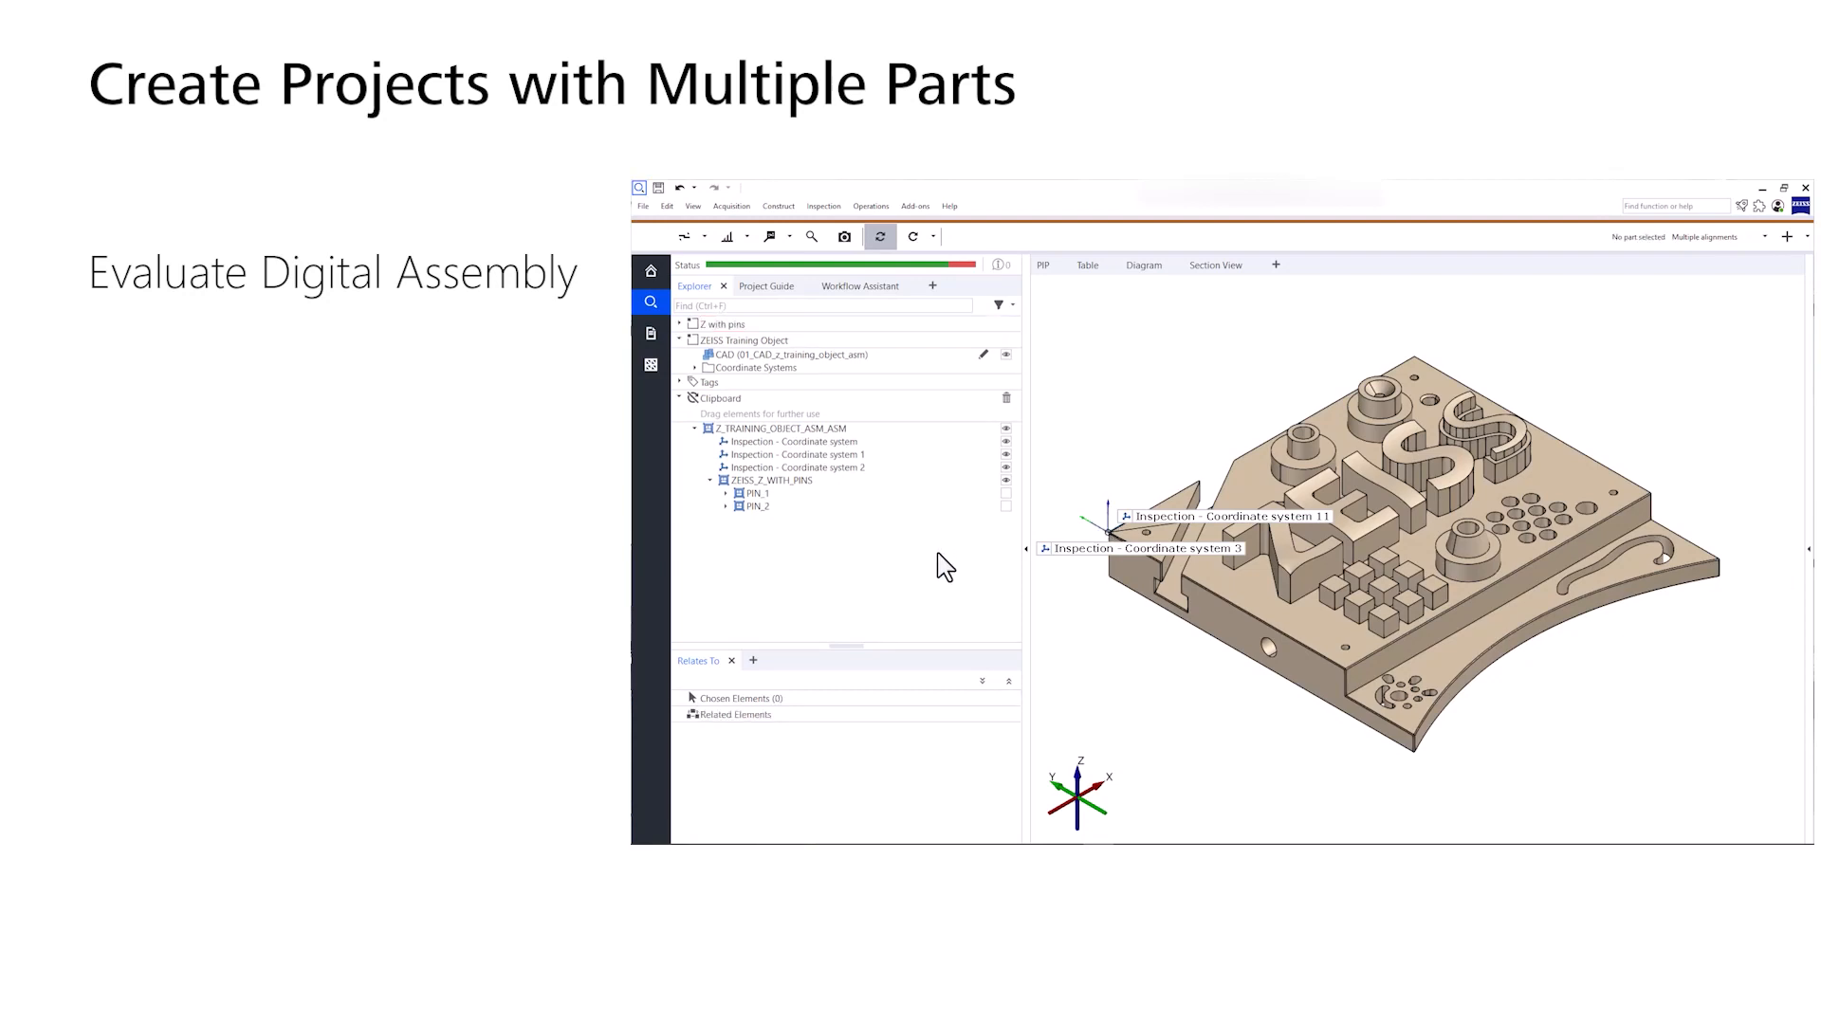
- Import the 01_CAD_z_training_object_asm file as a new part using the Complete import template, and expand the part to select its CAD element
{"action": "left_click", "coordinate": [679, 324]}
{"action": "left_click_drag", "start_coordinate": [754, 339], "coordinate": [1117, 370]}
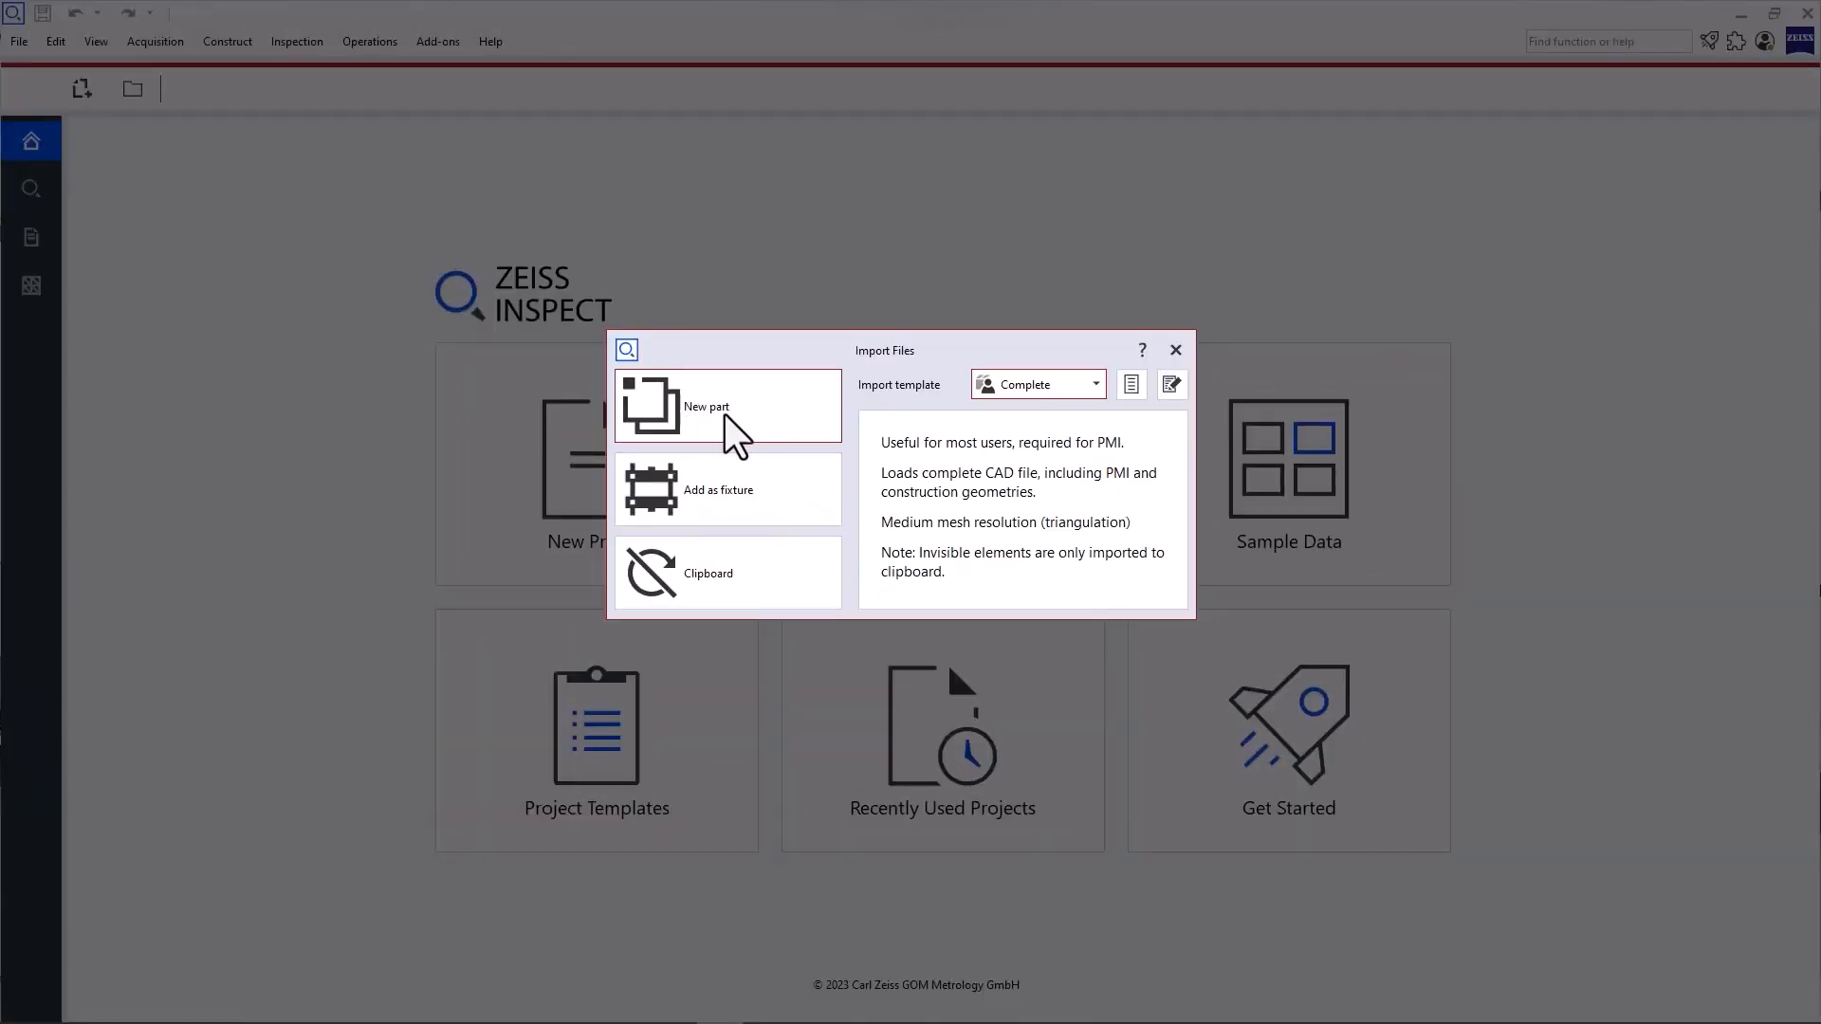
{"action": "left_click", "coordinate": [709, 419]}
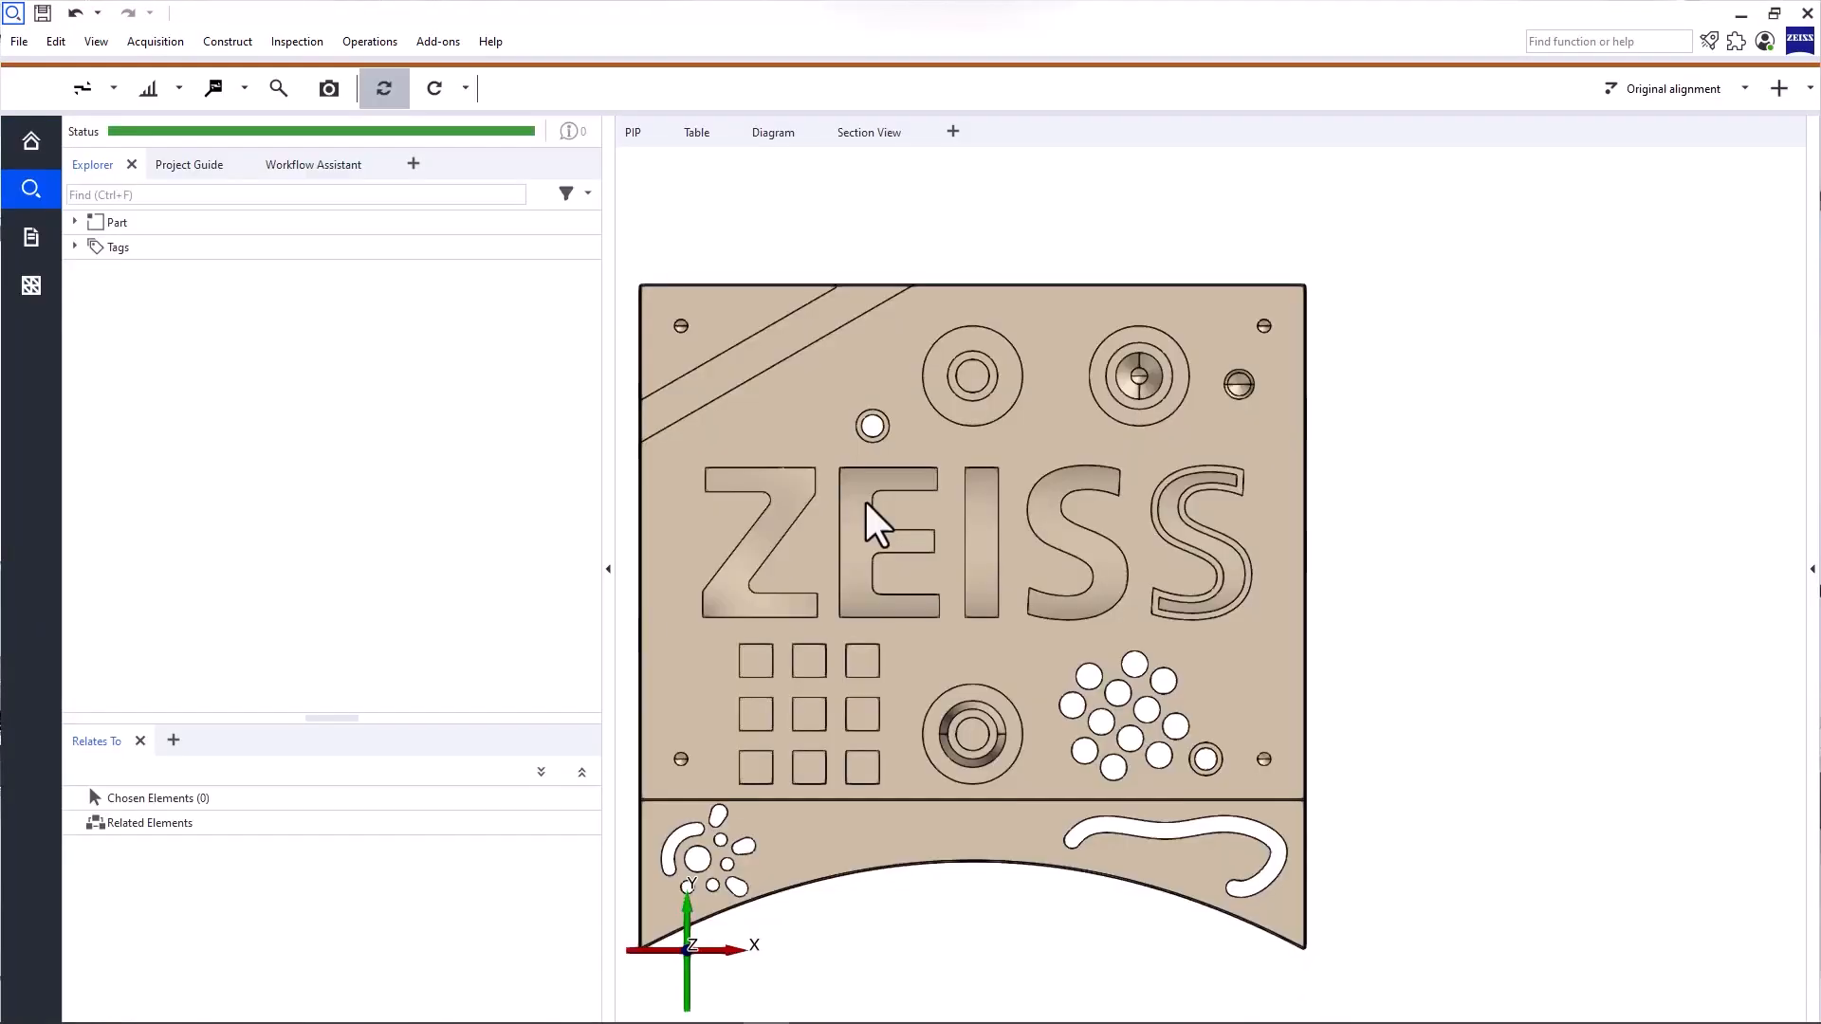
{"action": "left_click", "coordinate": [114, 225]}
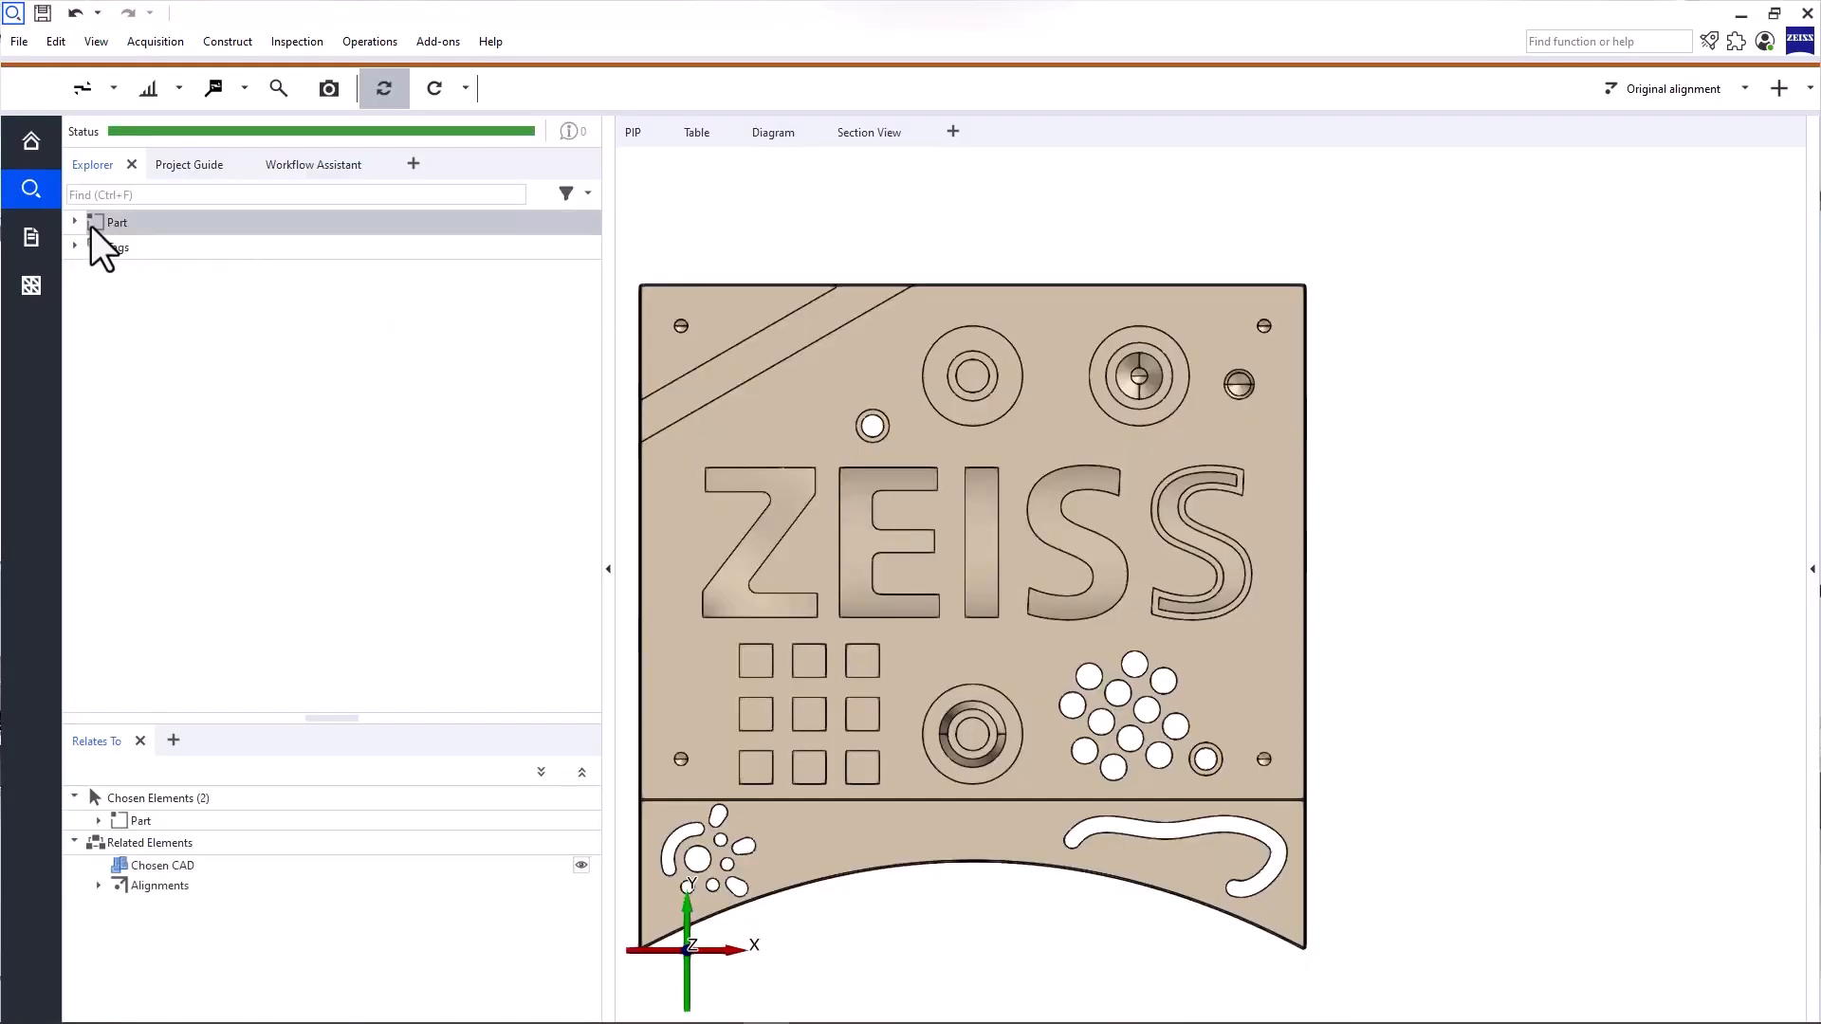
{"action": "left_click", "coordinate": [74, 221]}
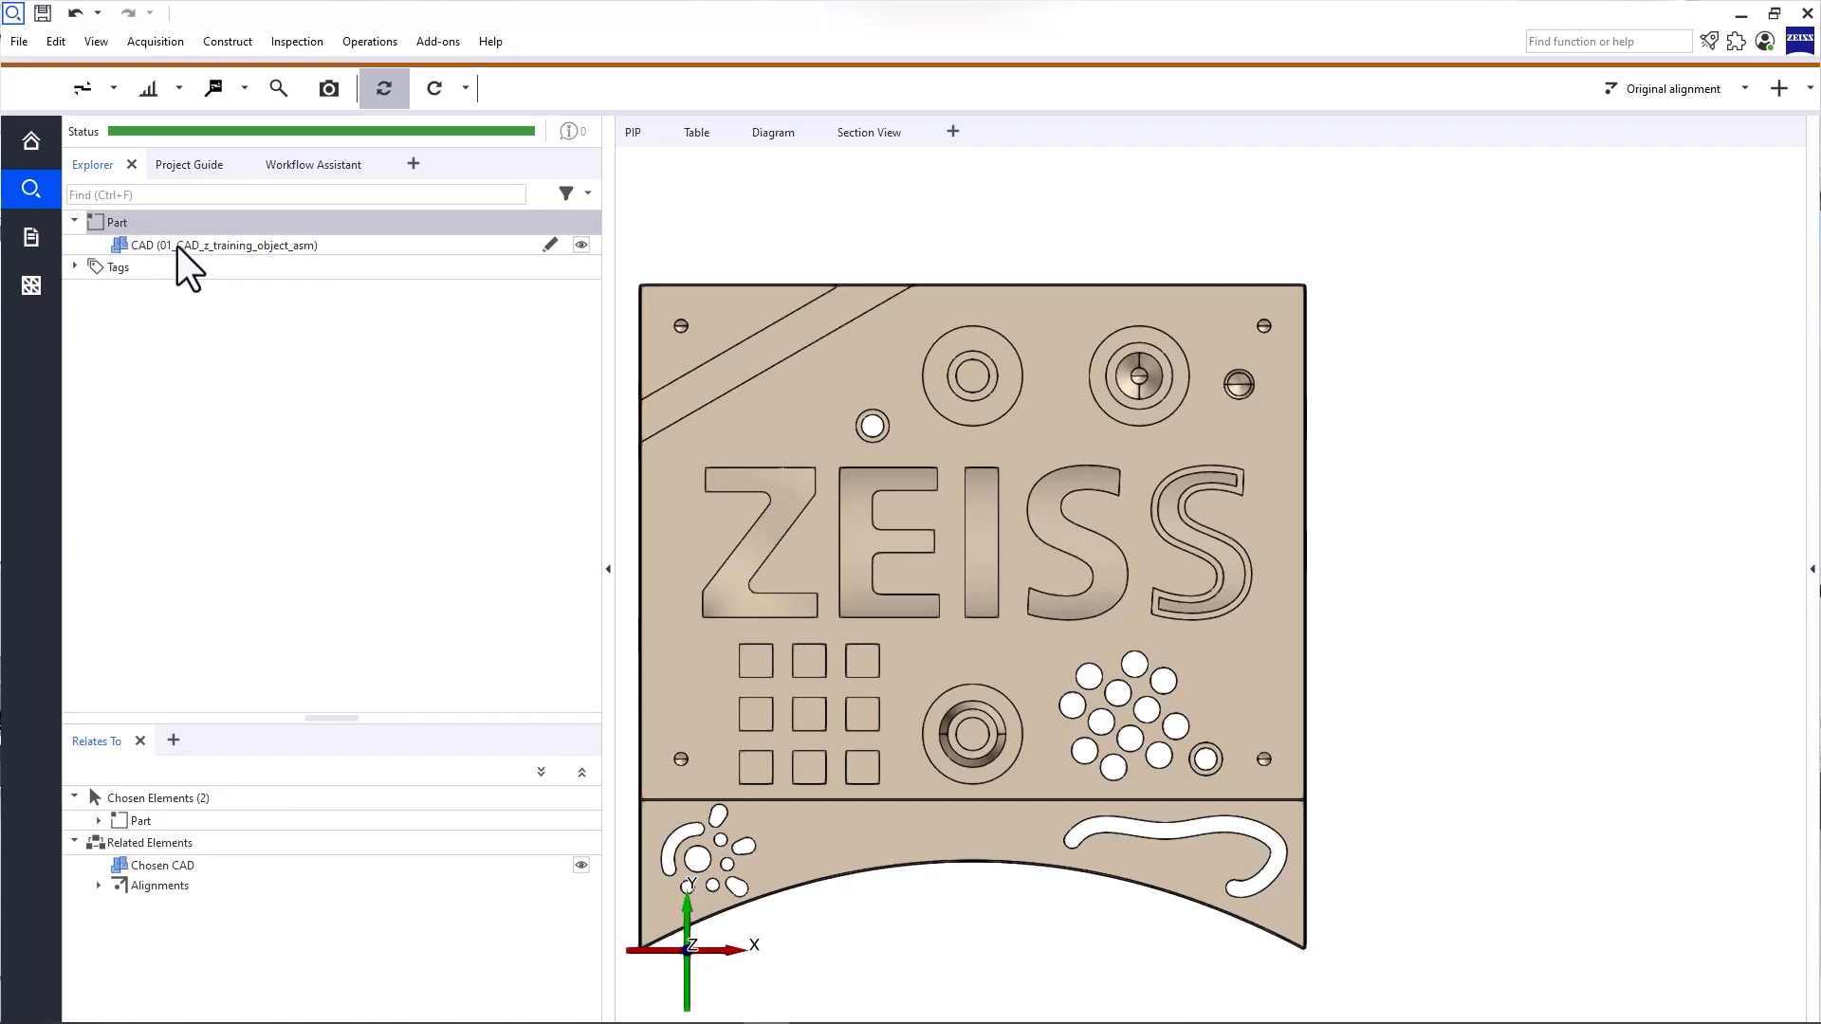
{"action": "left_click", "coordinate": [319, 248]}
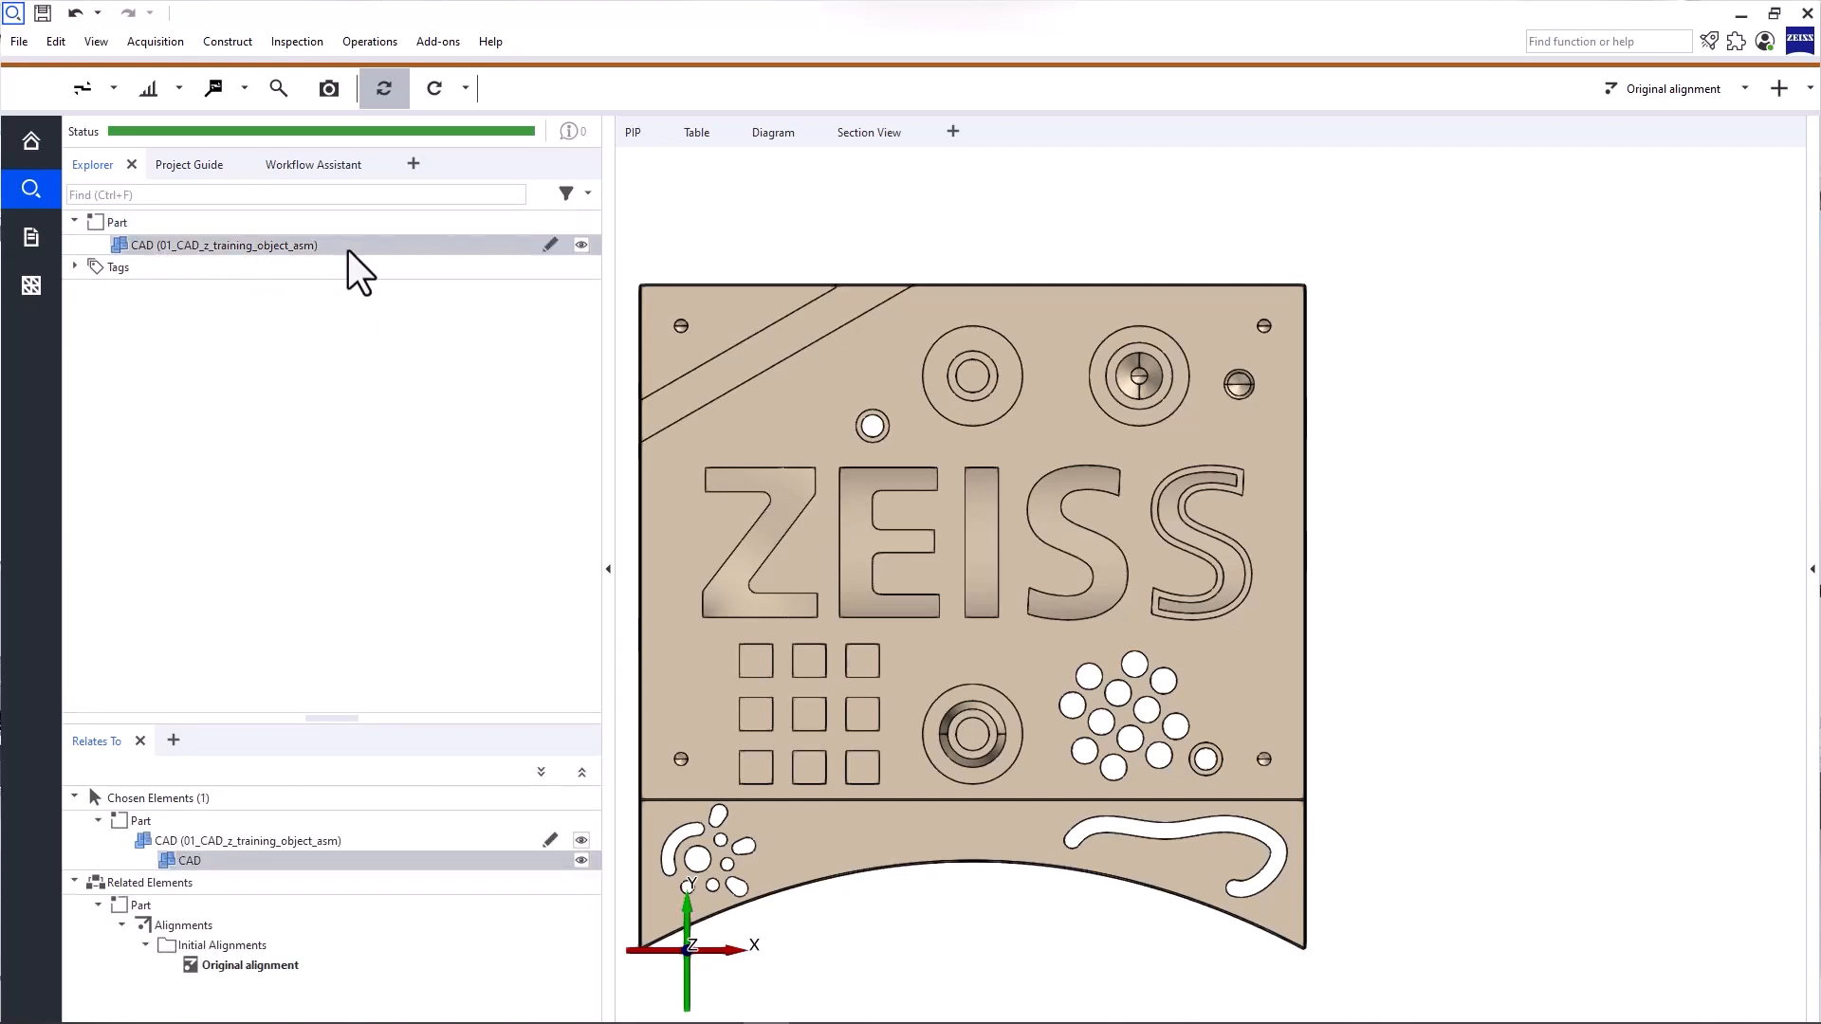
- Add the mesh file 02_Mesh_ZEISS Training Object.g3d to the existing part, and compare its mesh and CAD elements in the part's structure
{"action": "left_click", "coordinate": [145, 224]}
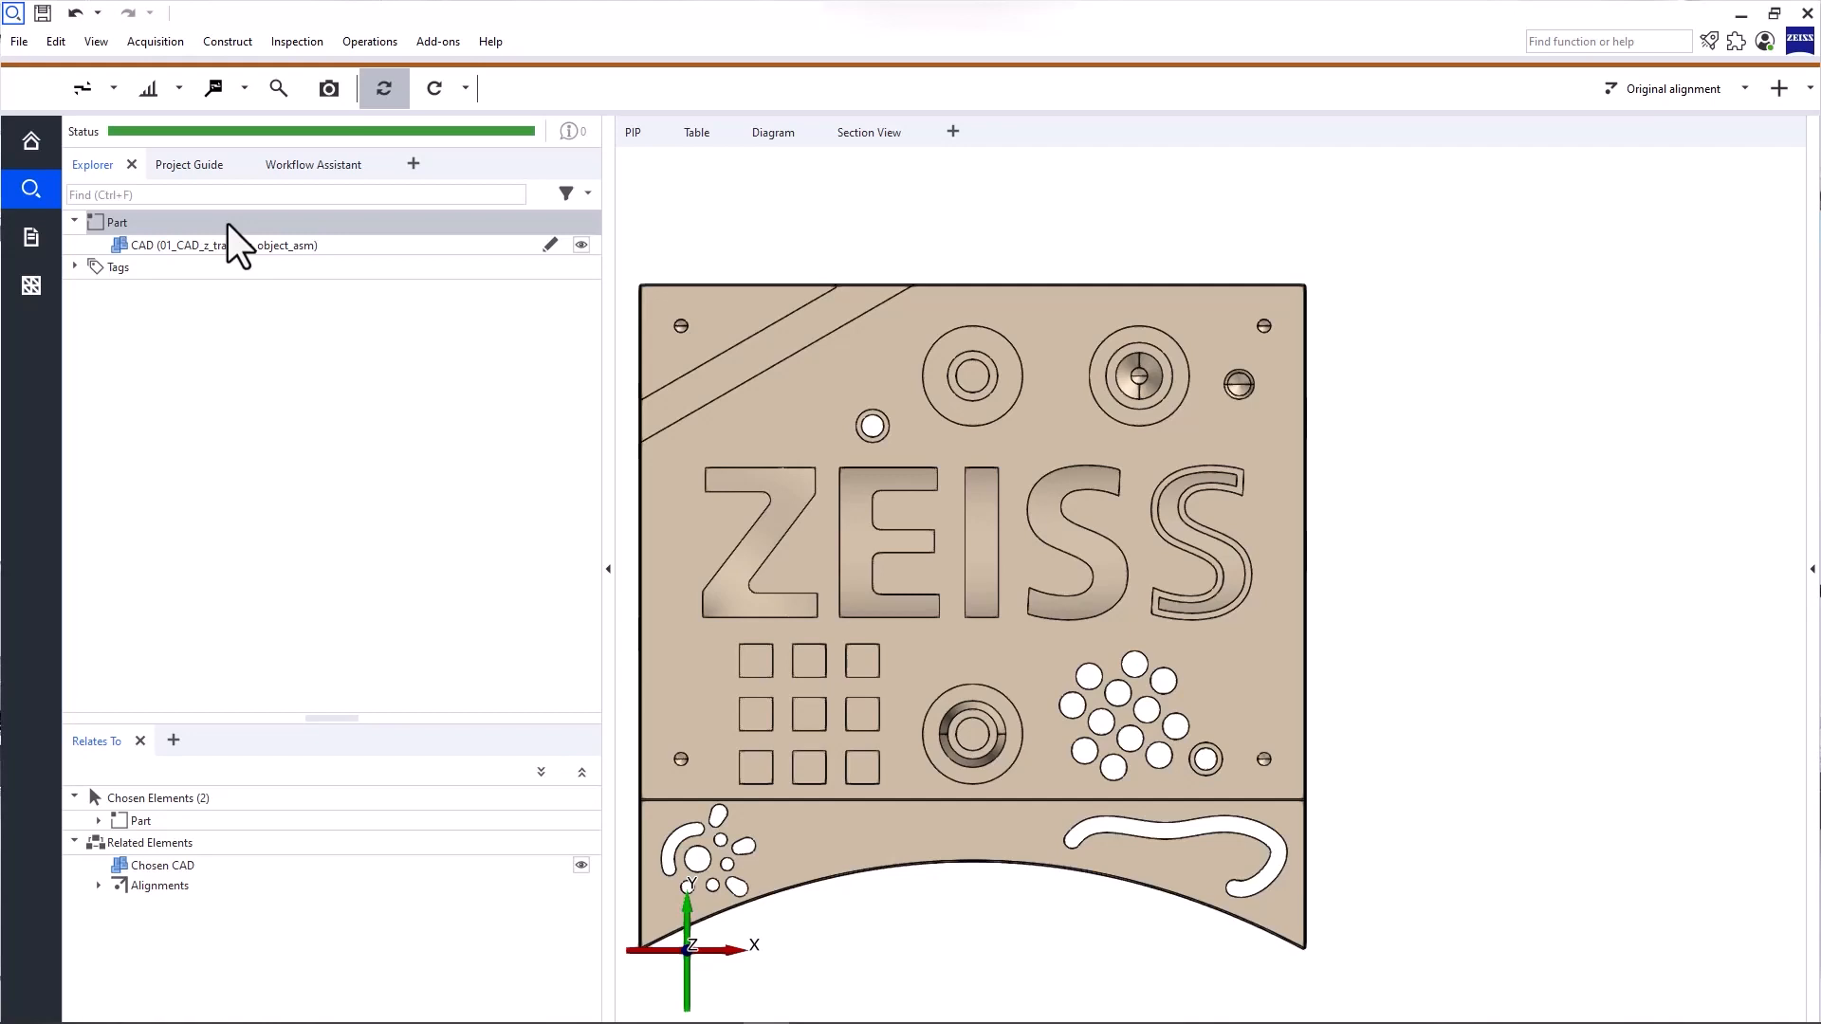
{"action": "key", "text": "alt+Tab"}
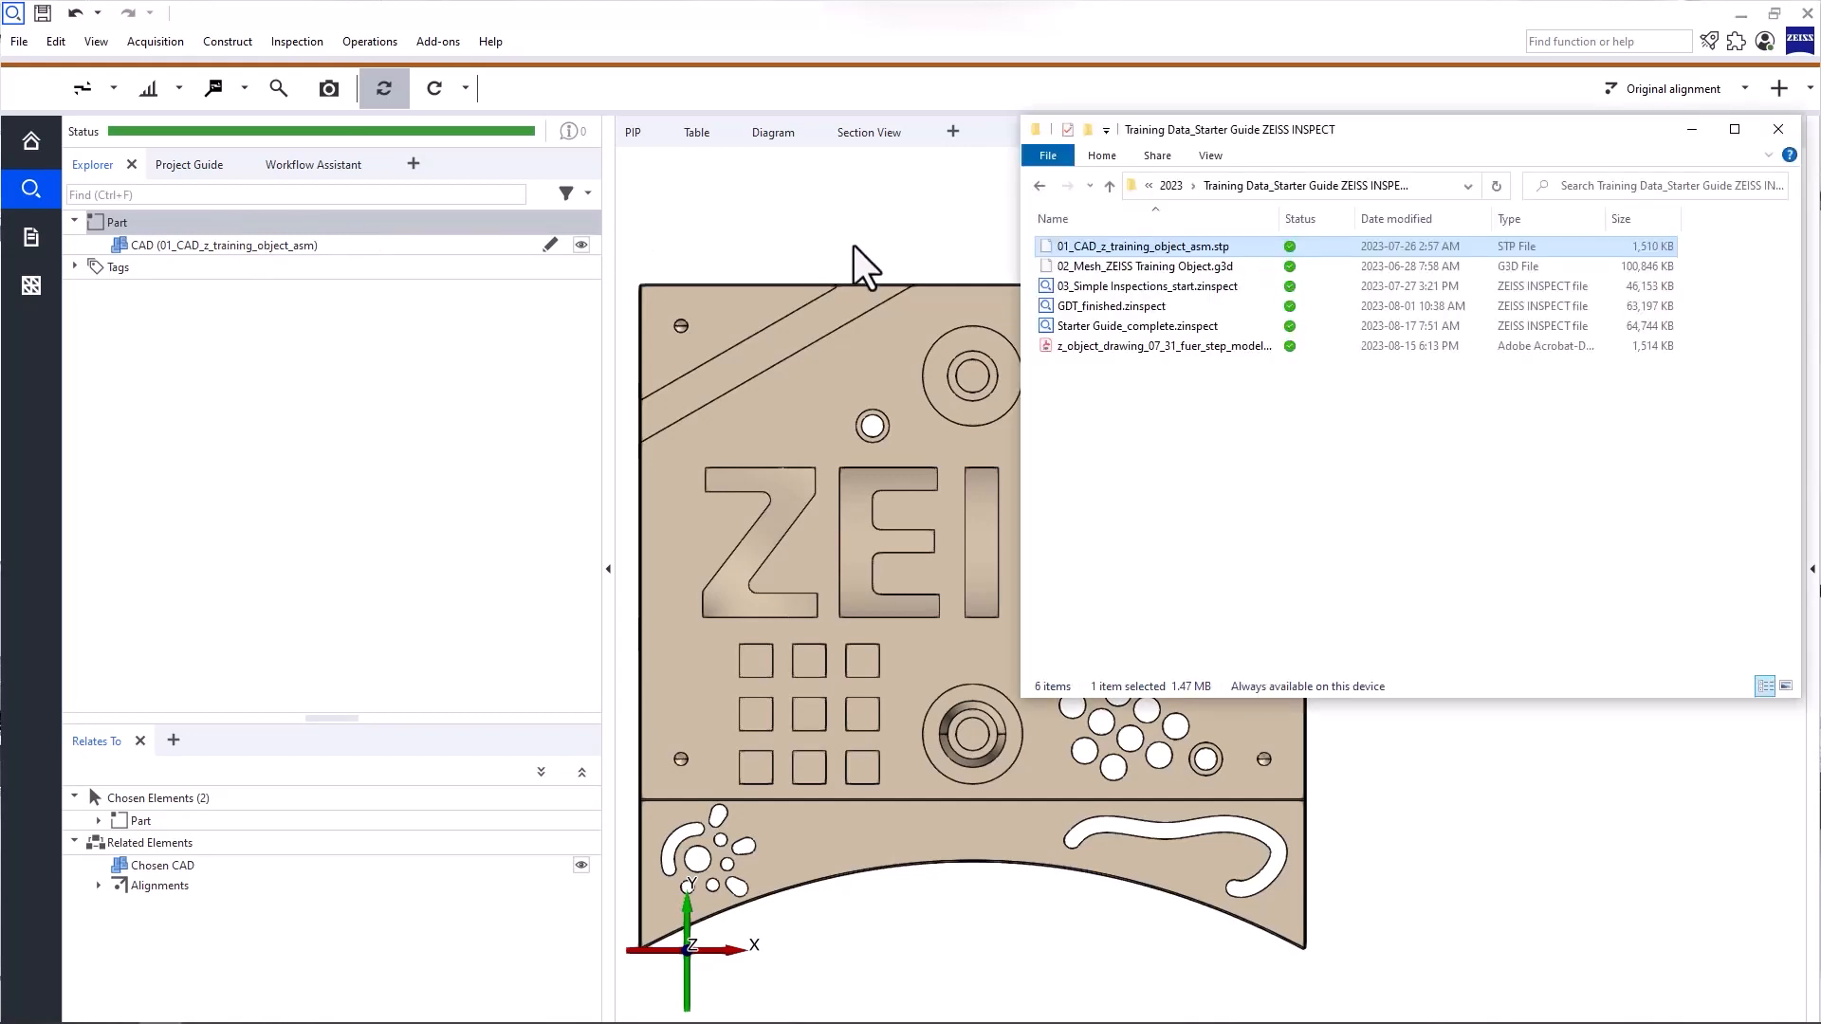
{"action": "left_click_drag", "start_coordinate": [1158, 270], "coordinate": [903, 323]}
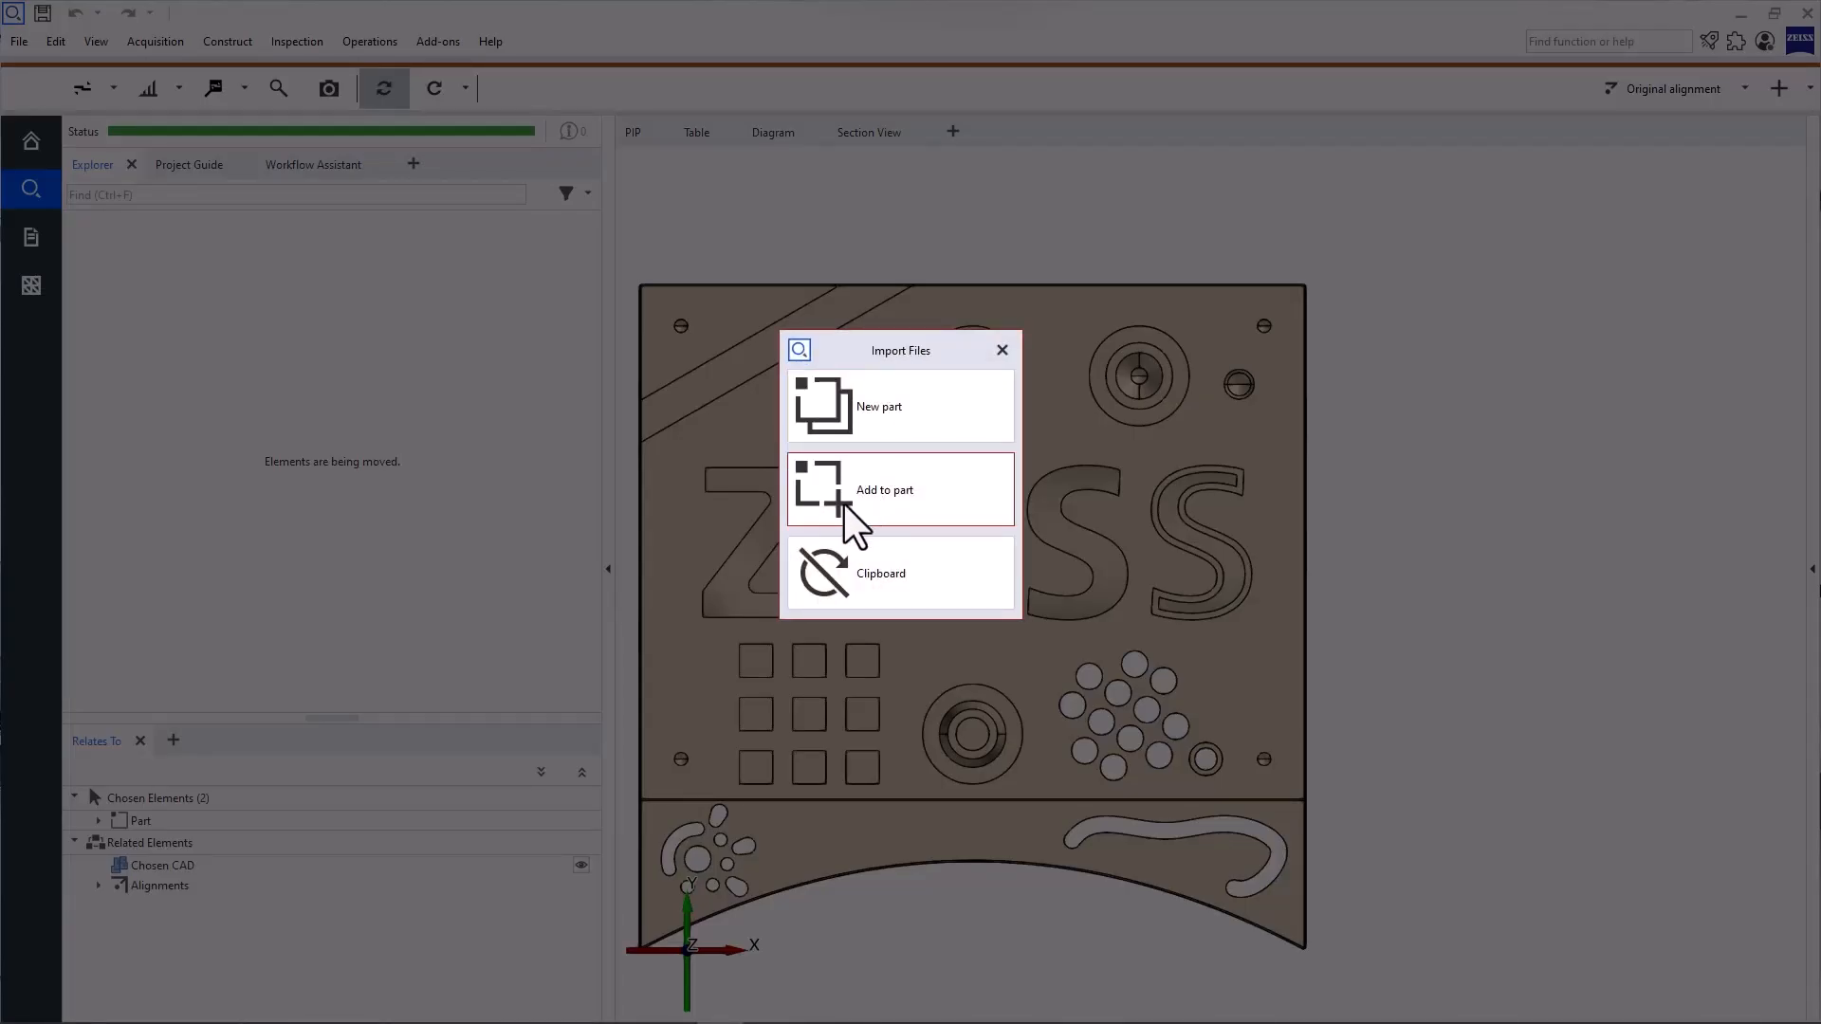
{"action": "left_click", "coordinate": [924, 504]}
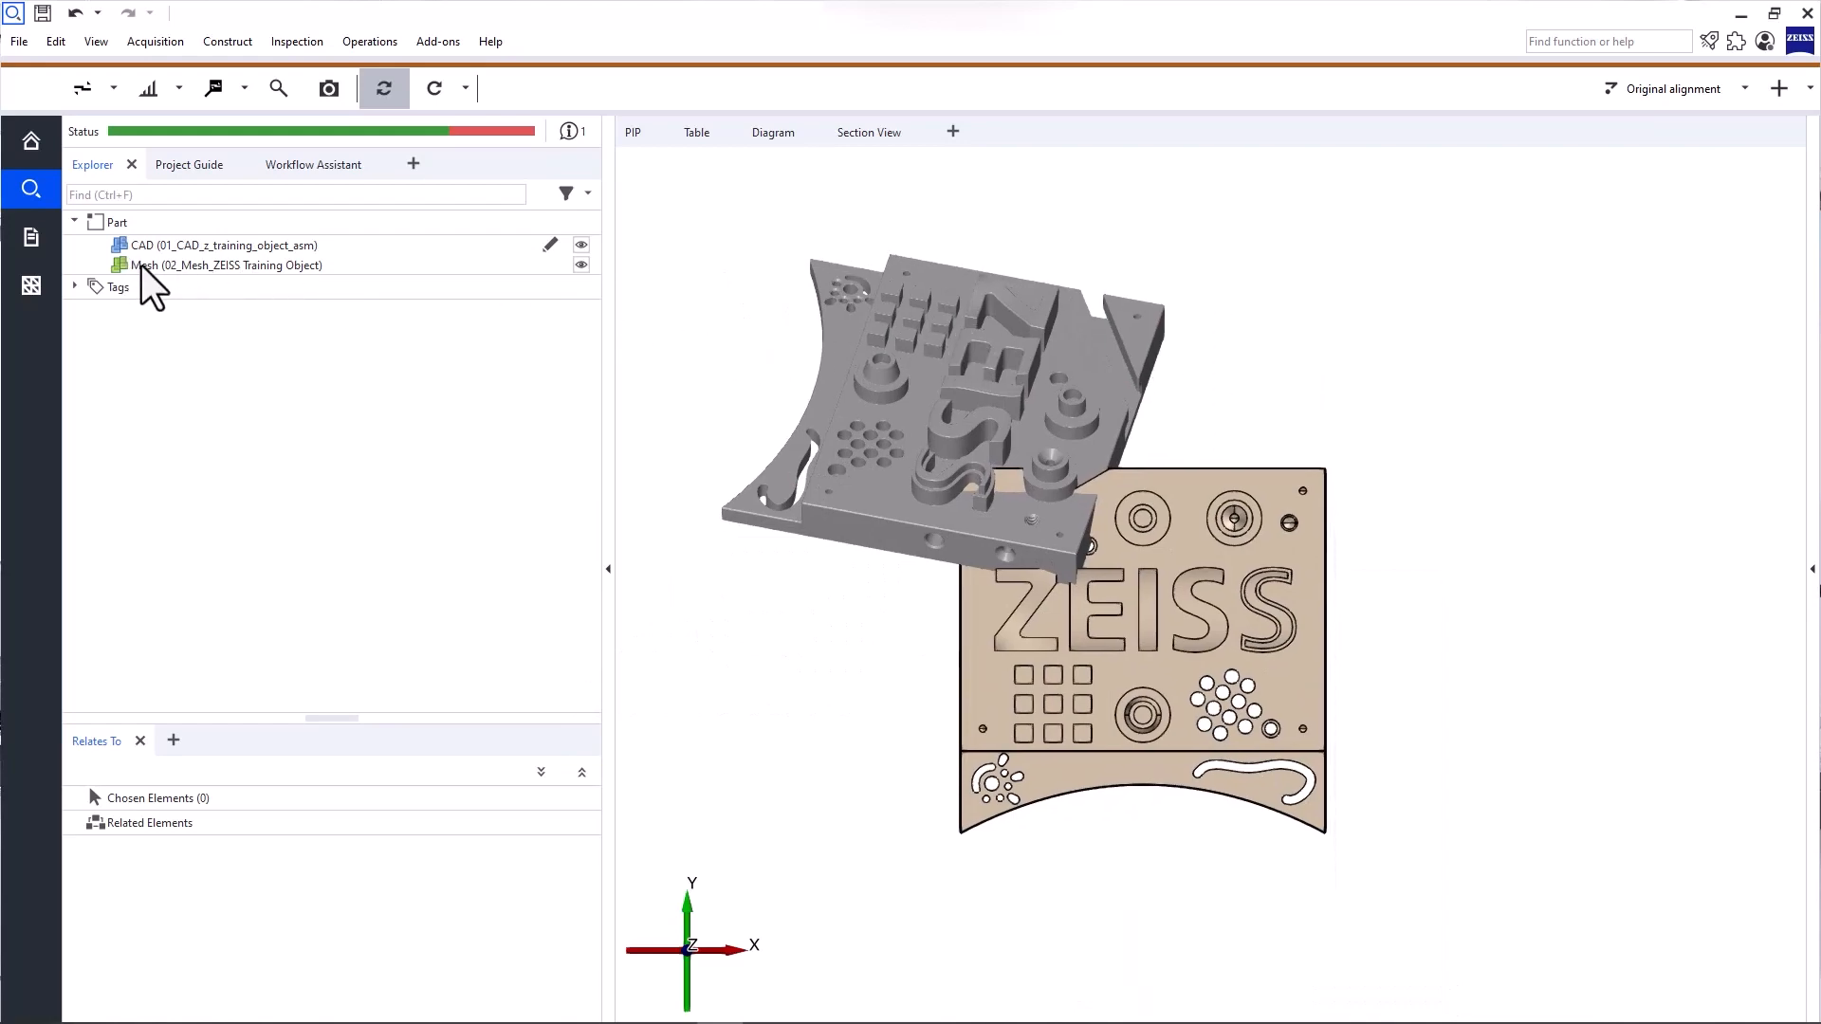
{"action": "left_click", "coordinate": [175, 265]}
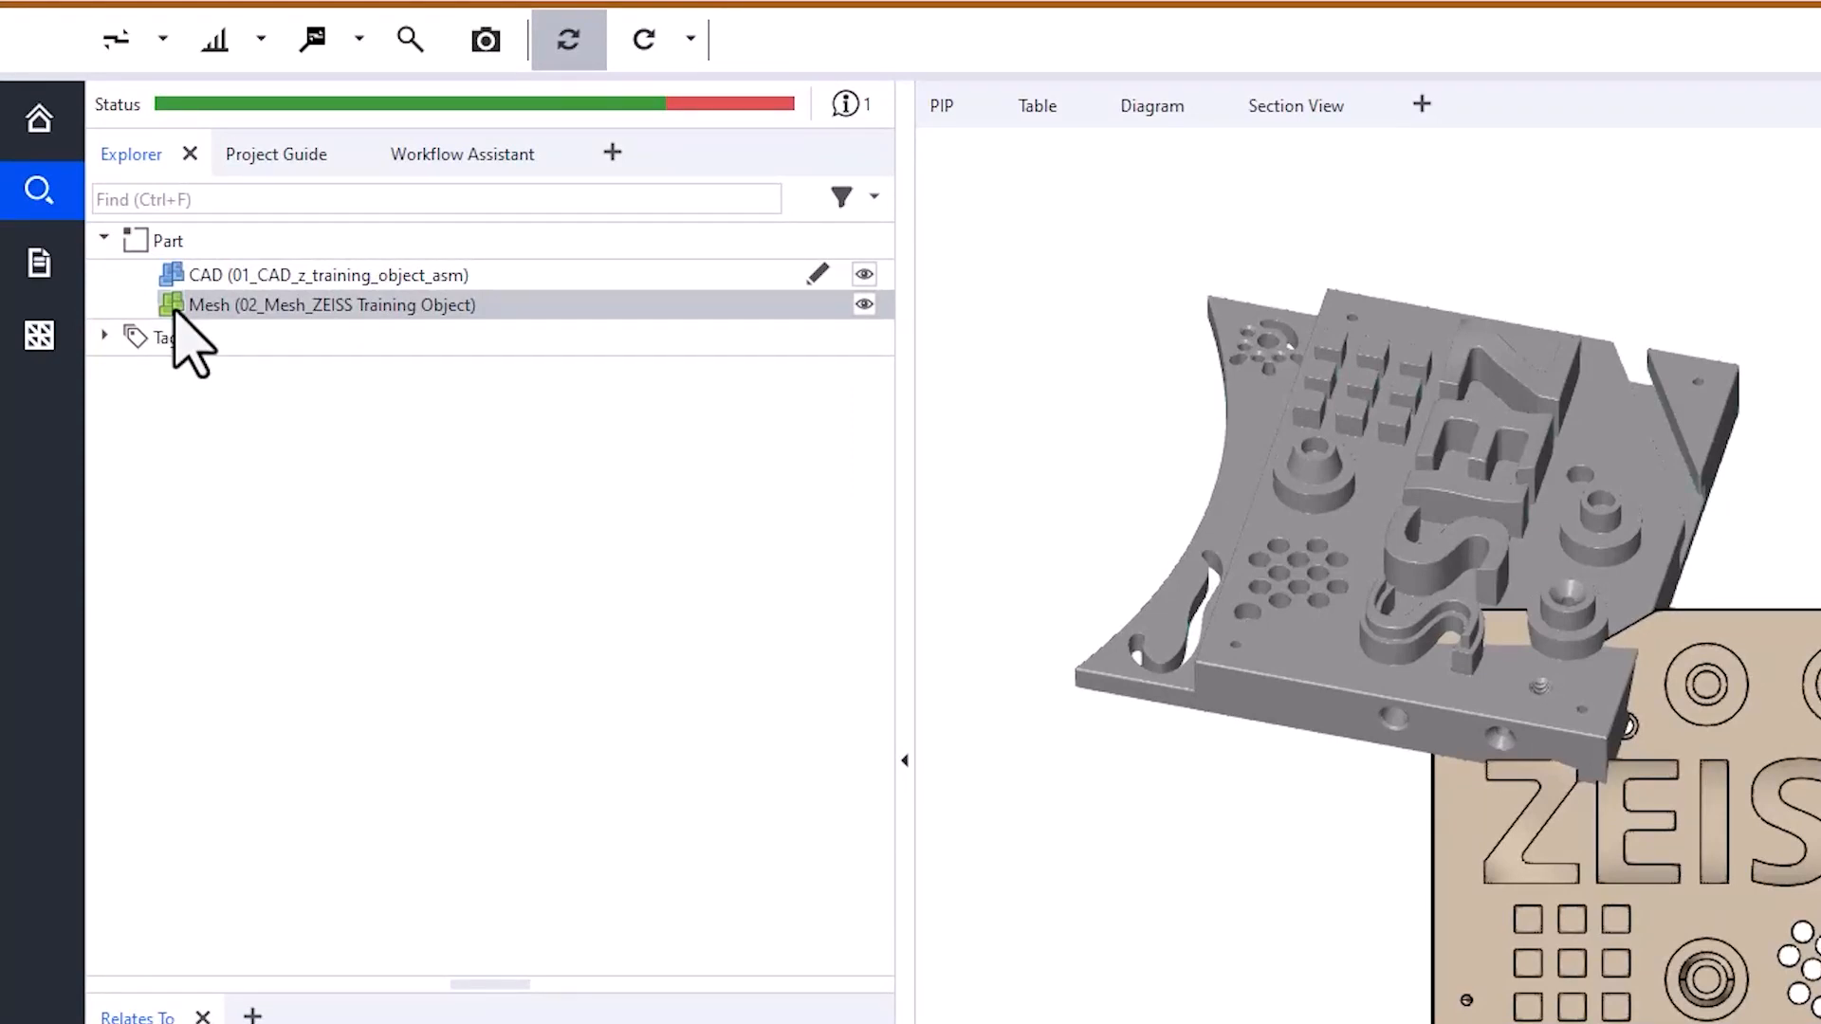
{"action": "left_click", "coordinate": [182, 277]}
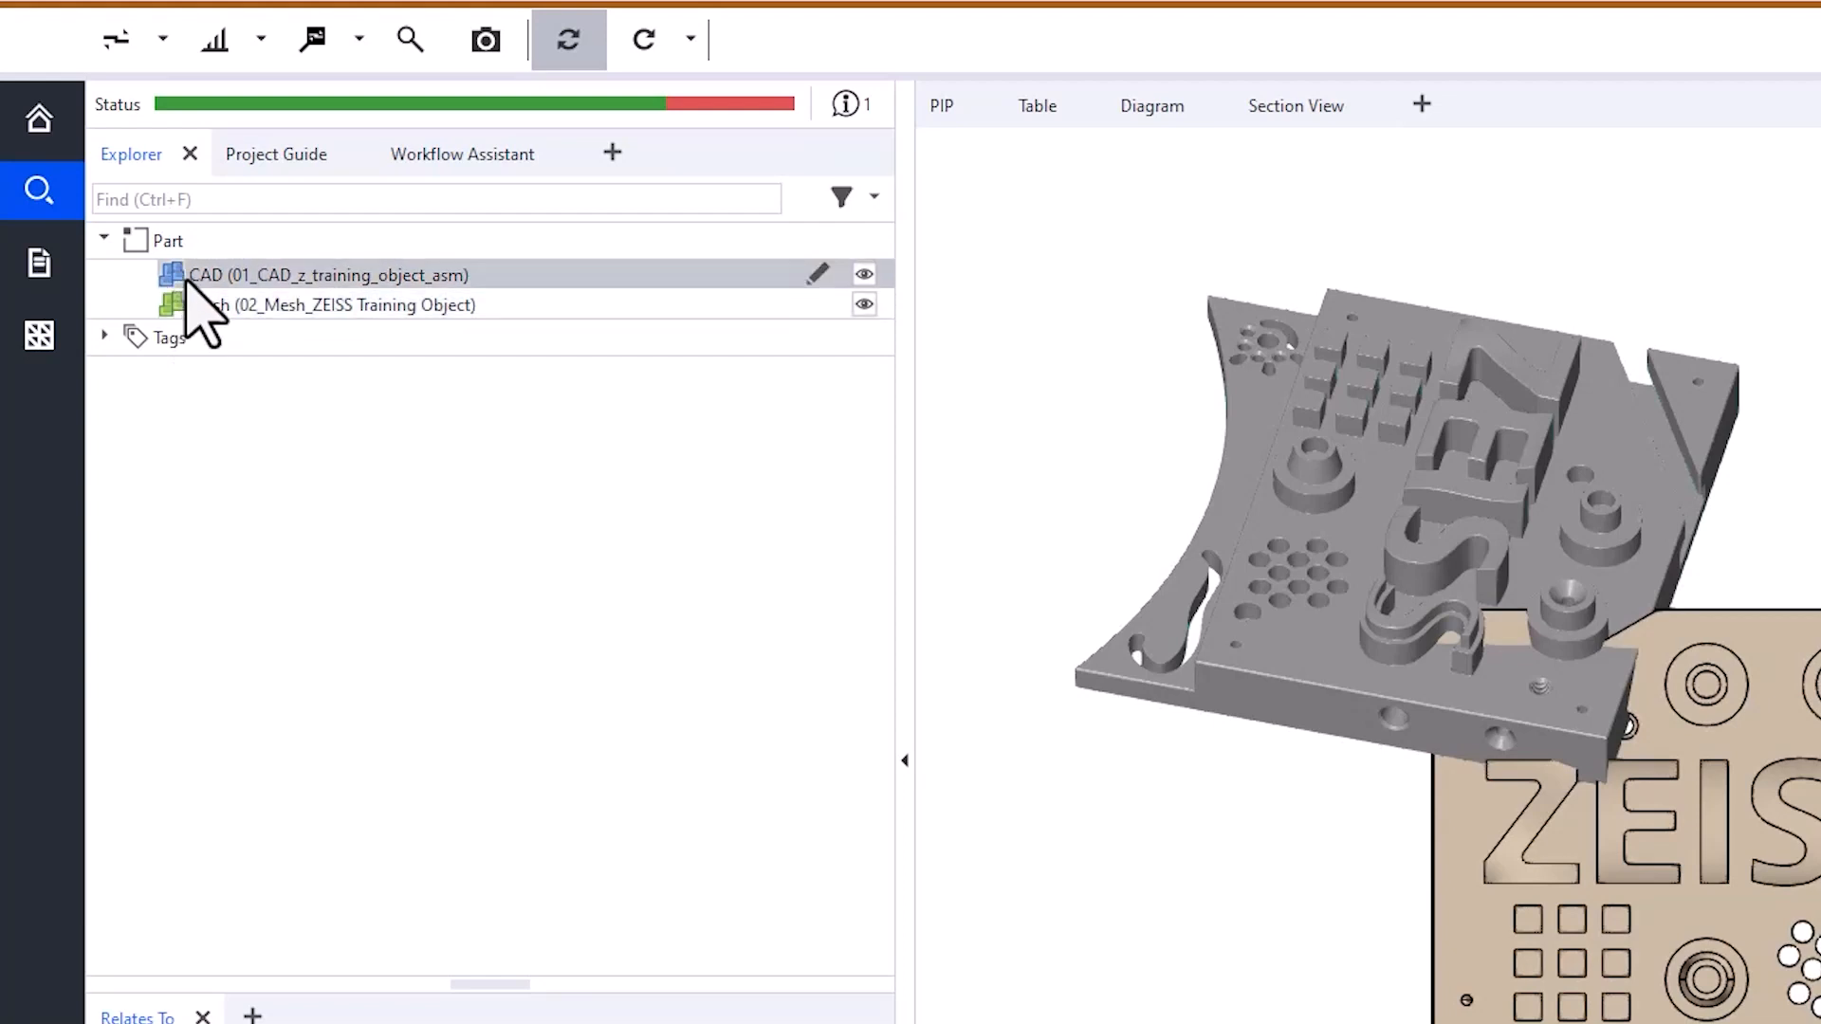
{"action": "left_click", "coordinate": [174, 304]}
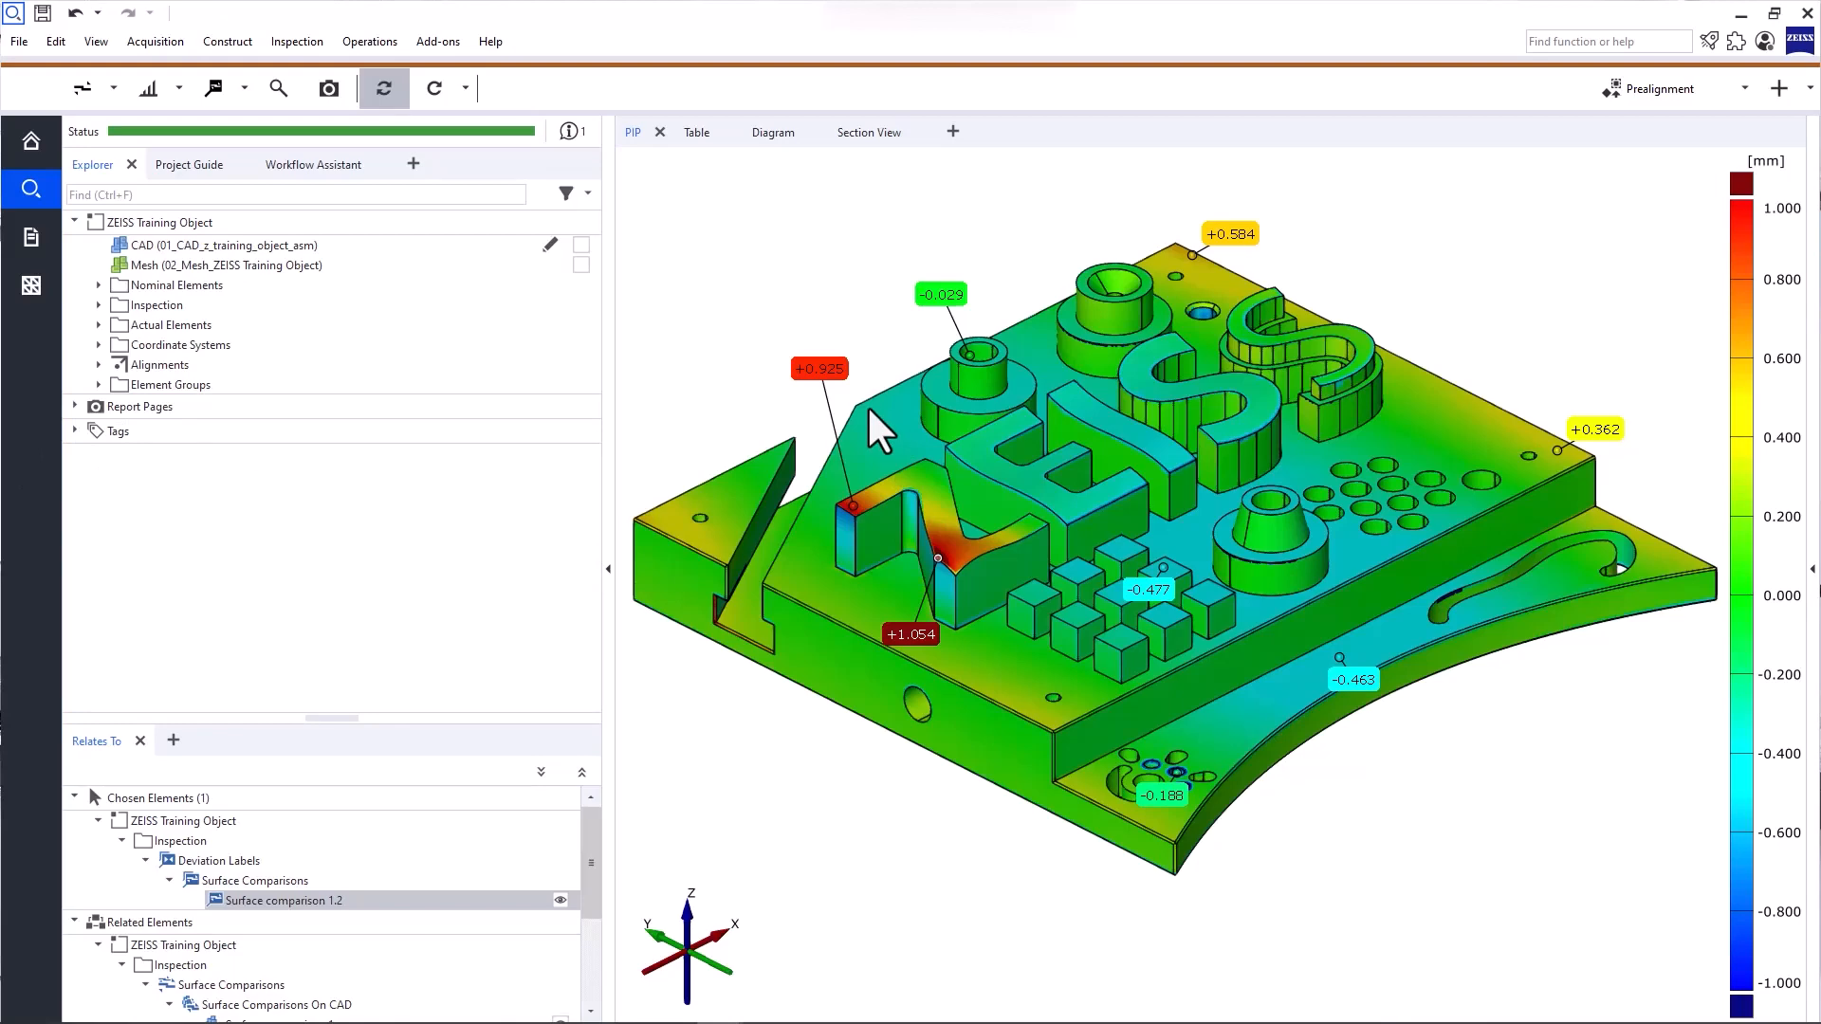
- Replace the ZEISS Training Object's mesh with mesh 2_replace in part.g3d and recalculate the project with report pages
{"action": "left_click", "coordinate": [99, 305]}
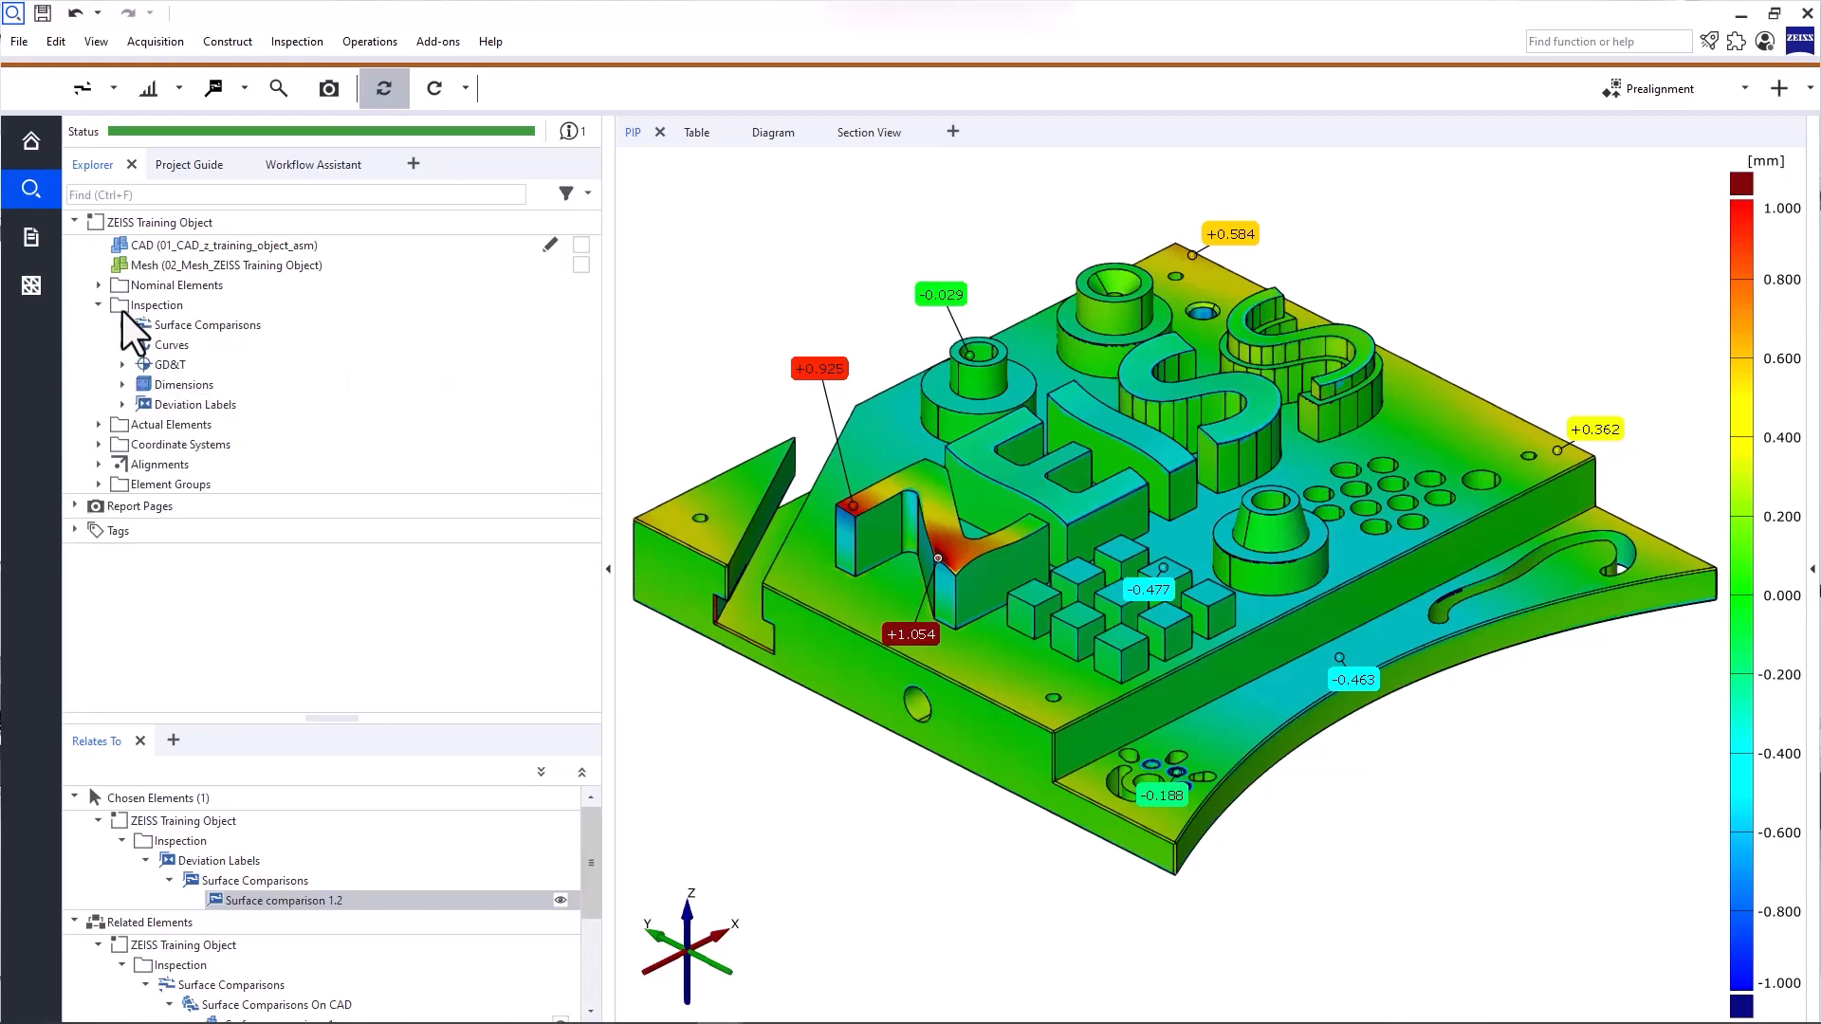
{"action": "left_click", "coordinate": [75, 504]}
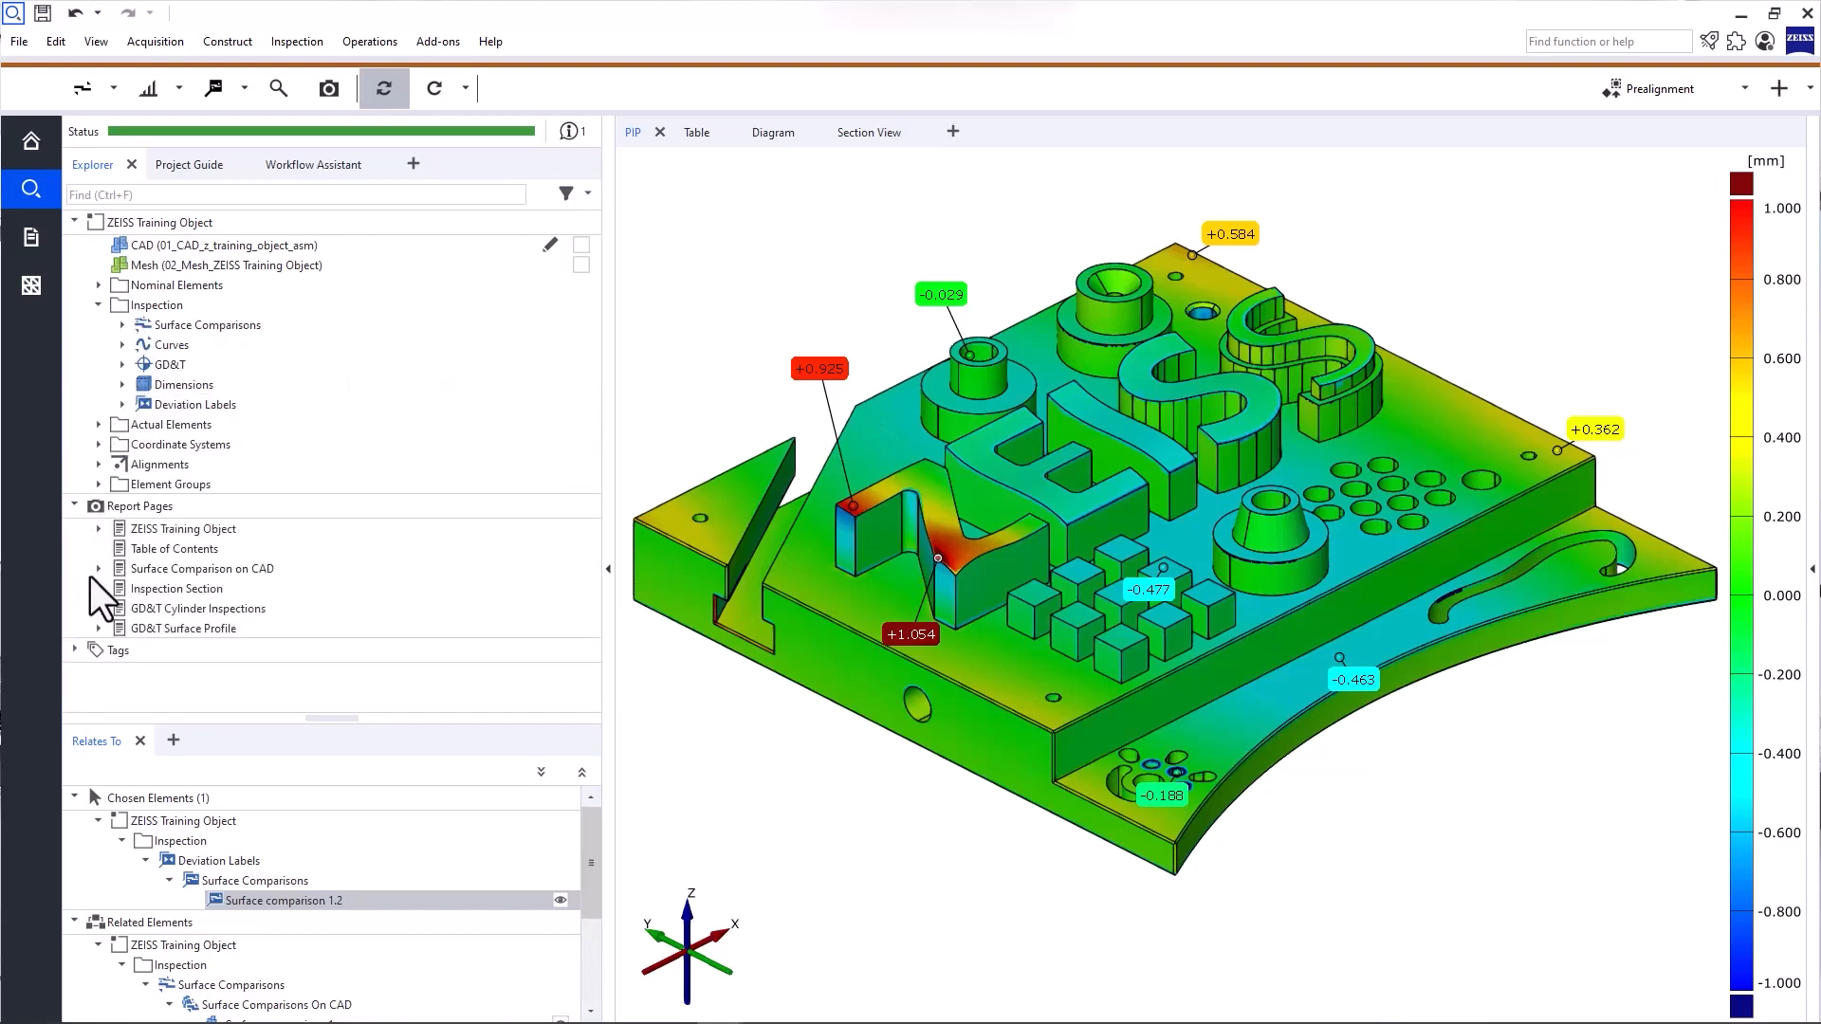
{"action": "key", "text": "alt+Tab"}
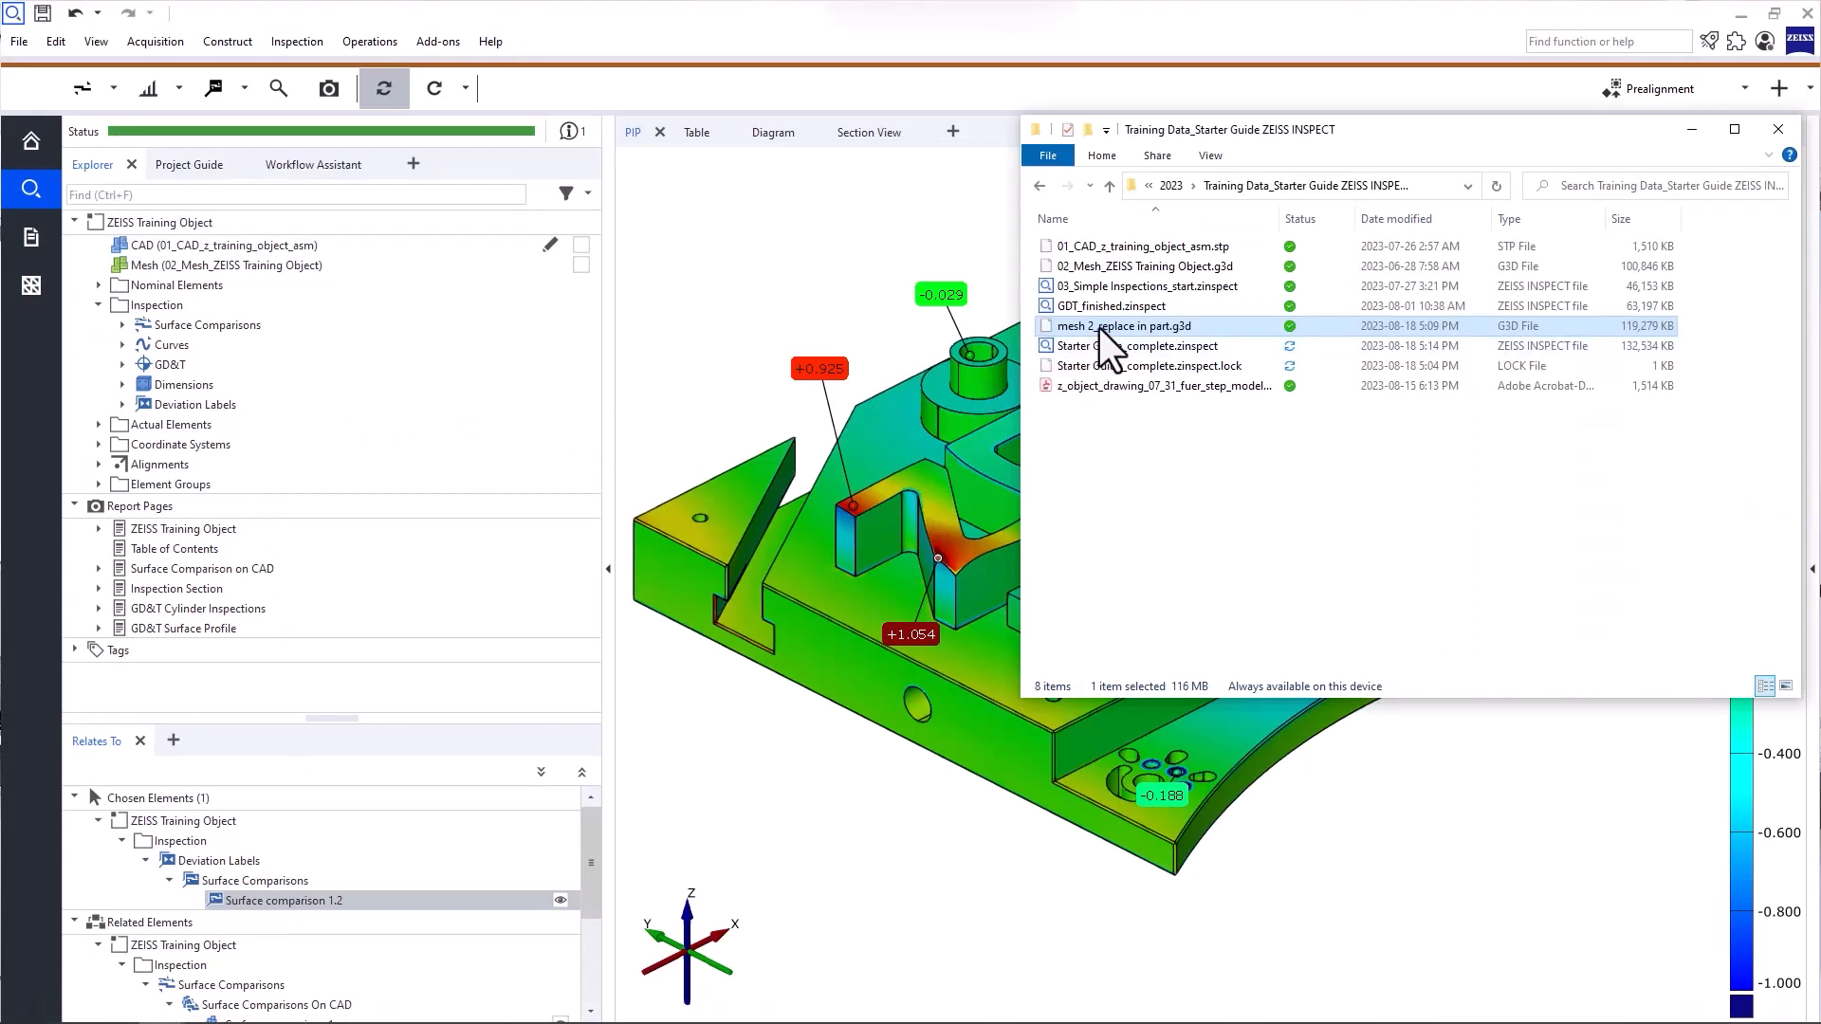
{"action": "left_click_drag", "start_coordinate": [1100, 329], "coordinate": [946, 541]}
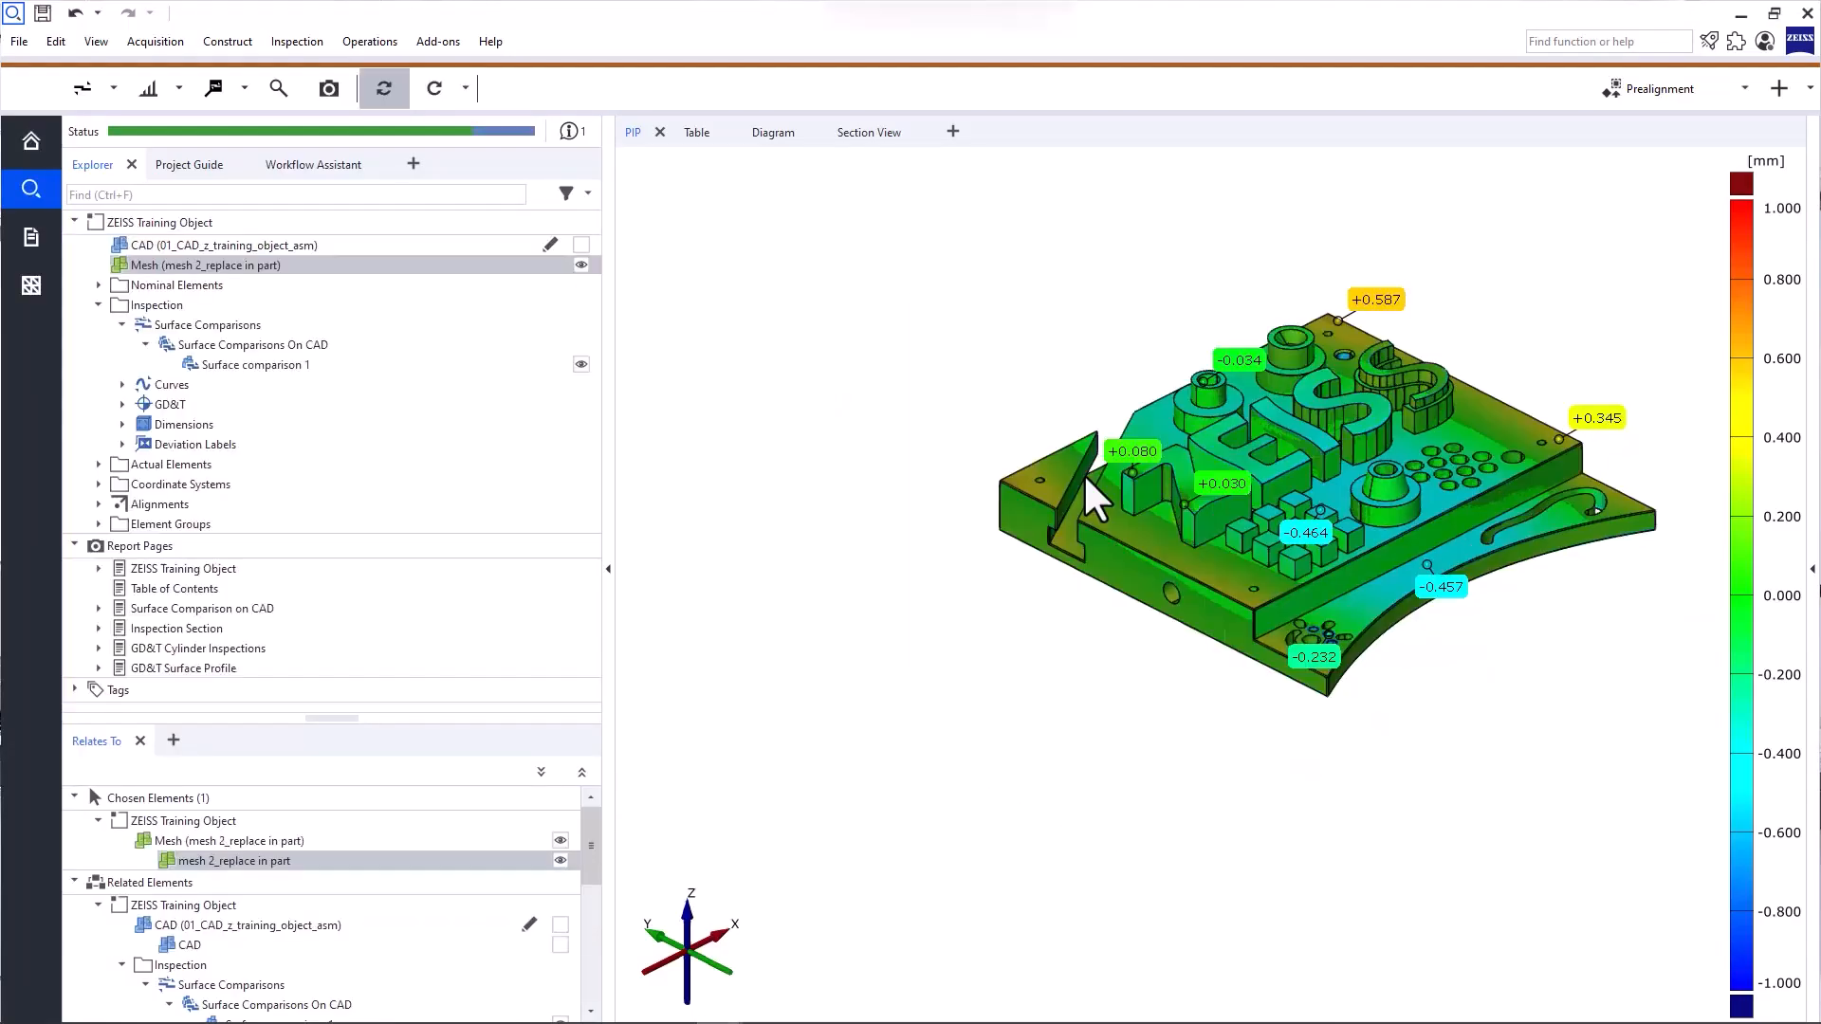
{"action": "left_click", "coordinate": [465, 90]}
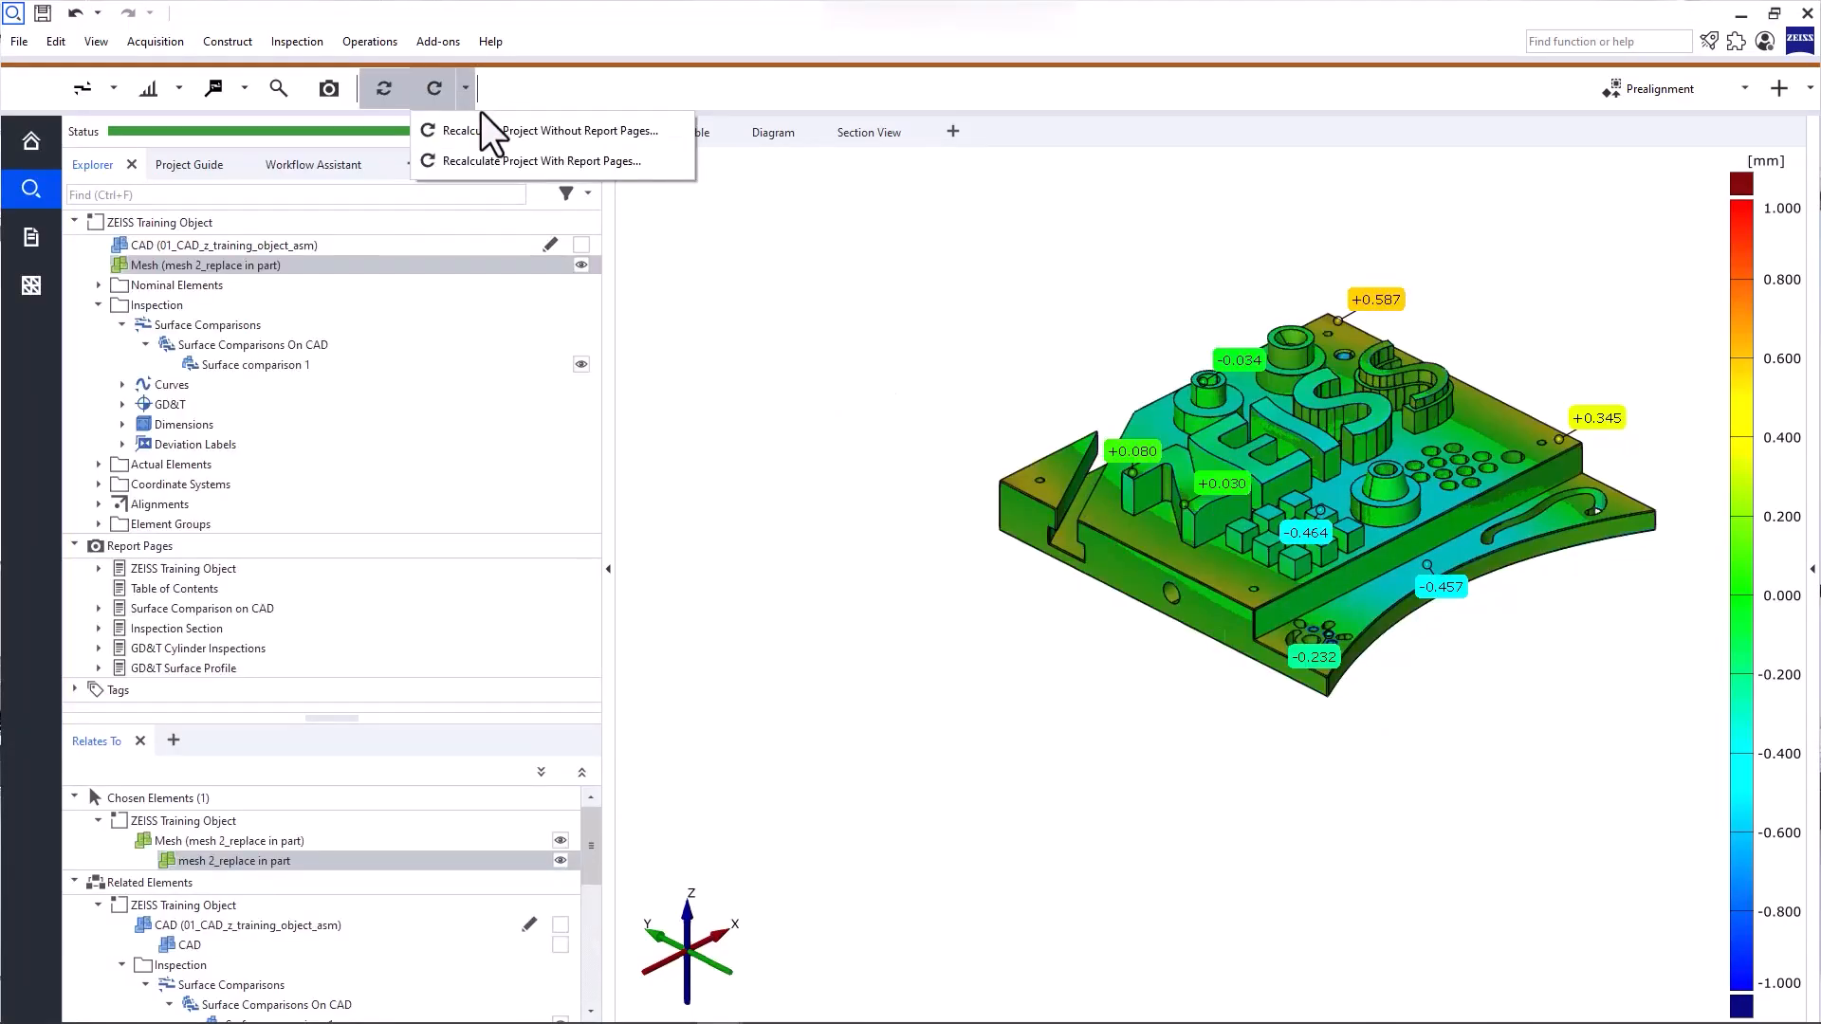
{"action": "left_click", "coordinate": [664, 161]}
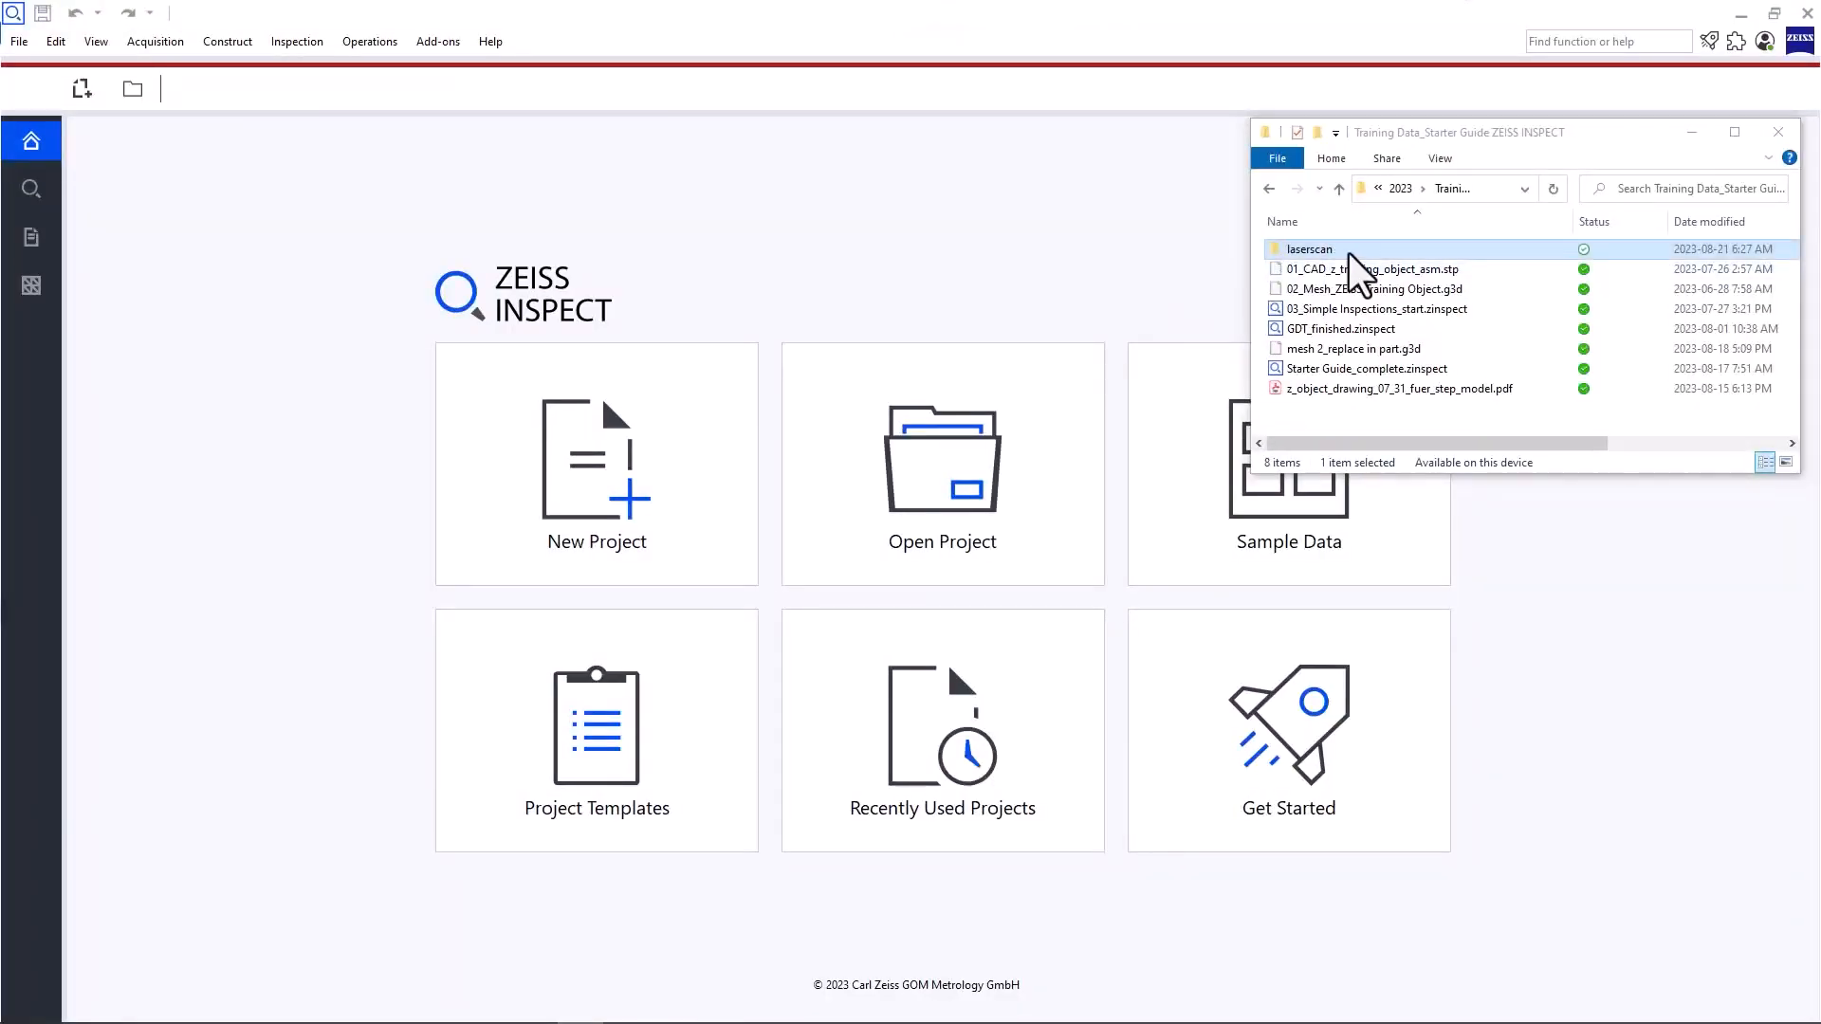
- Import the laserscan folder into an empty project as a new part, and expand the part down to its individual scanner point clouds
{"action": "left_click_drag", "start_coordinate": [1350, 254], "coordinate": [1049, 414]}
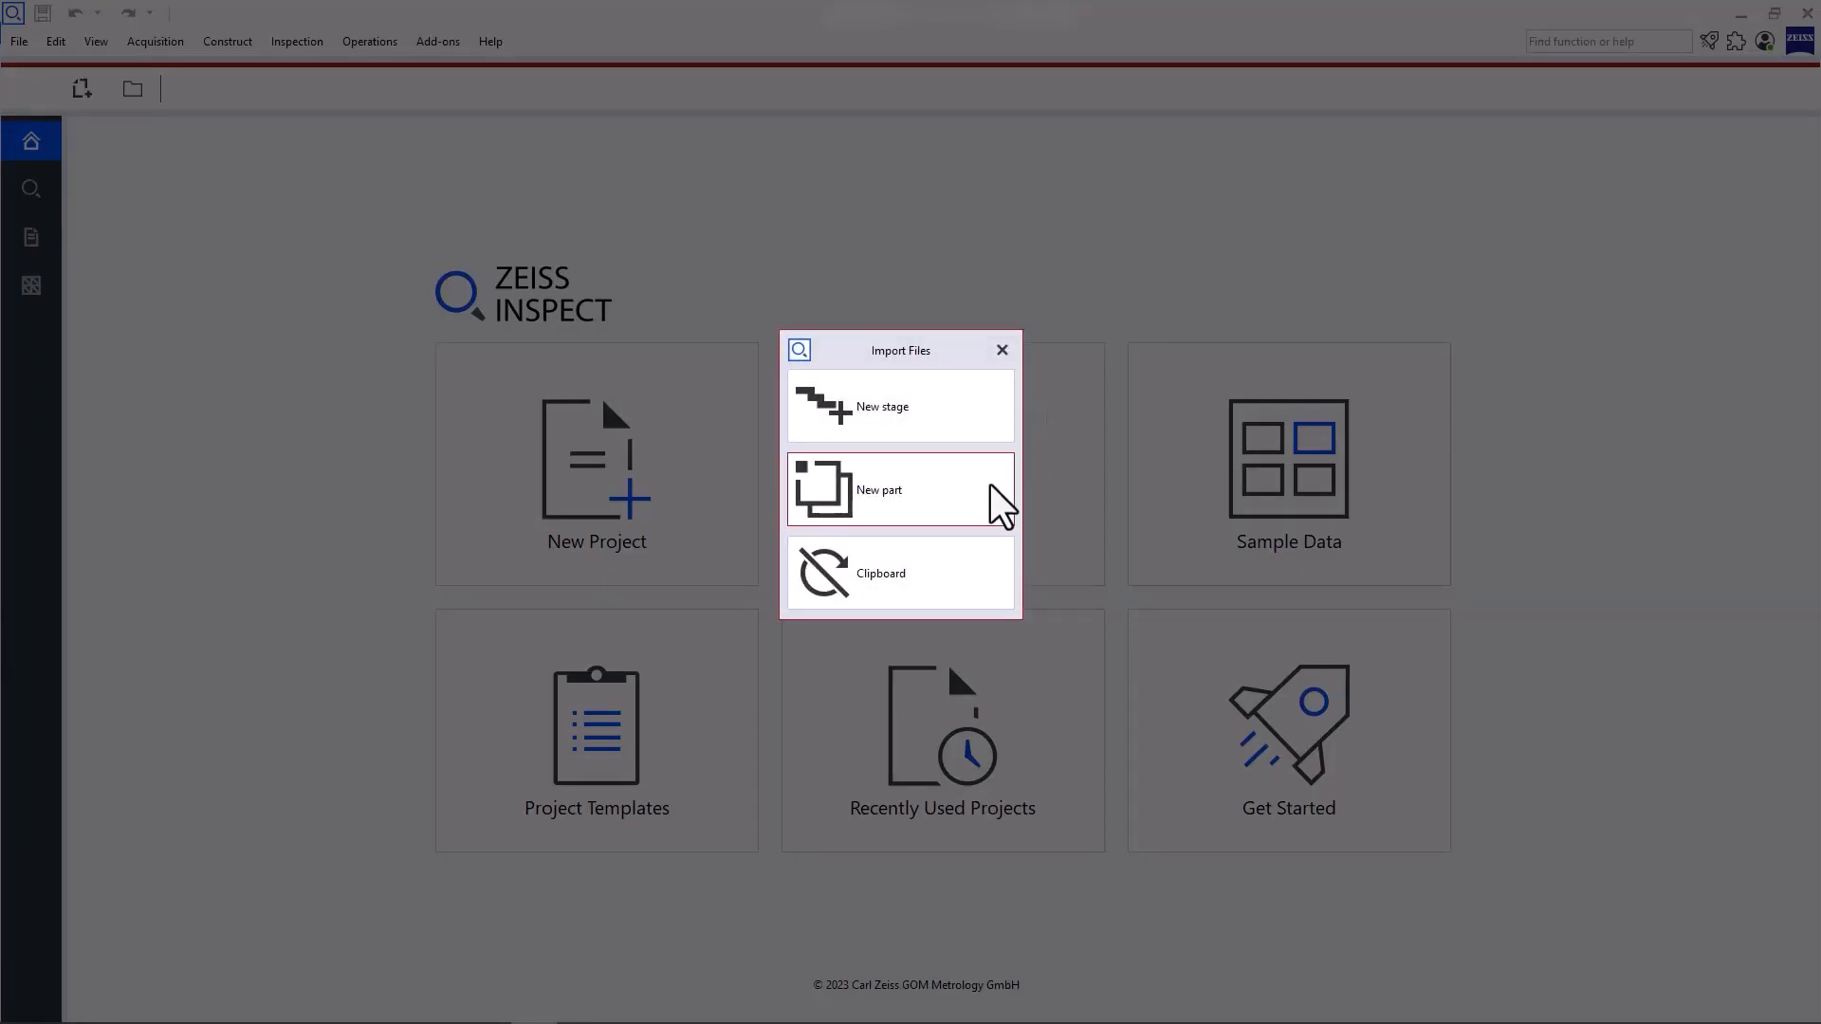
{"action": "left_click", "coordinate": [991, 489]}
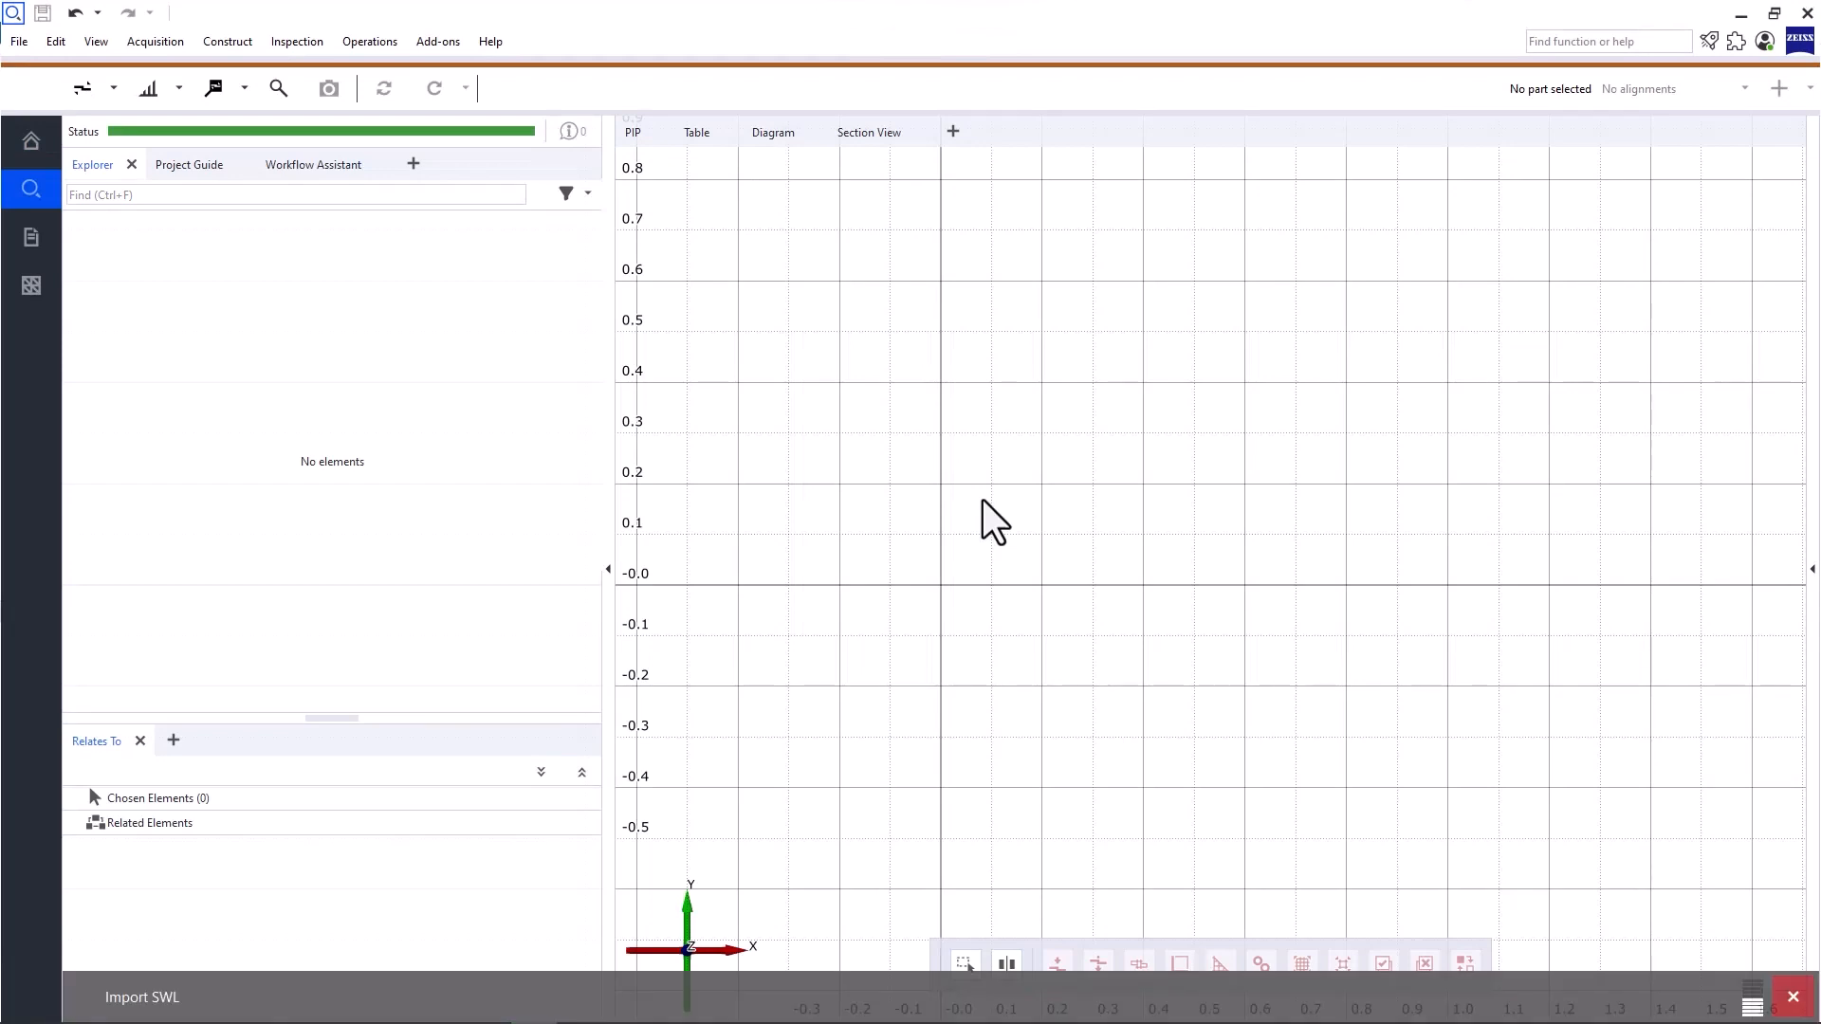
{"action": "left_click_drag", "start_coordinate": [959, 577], "coordinate": [1242, 702]}
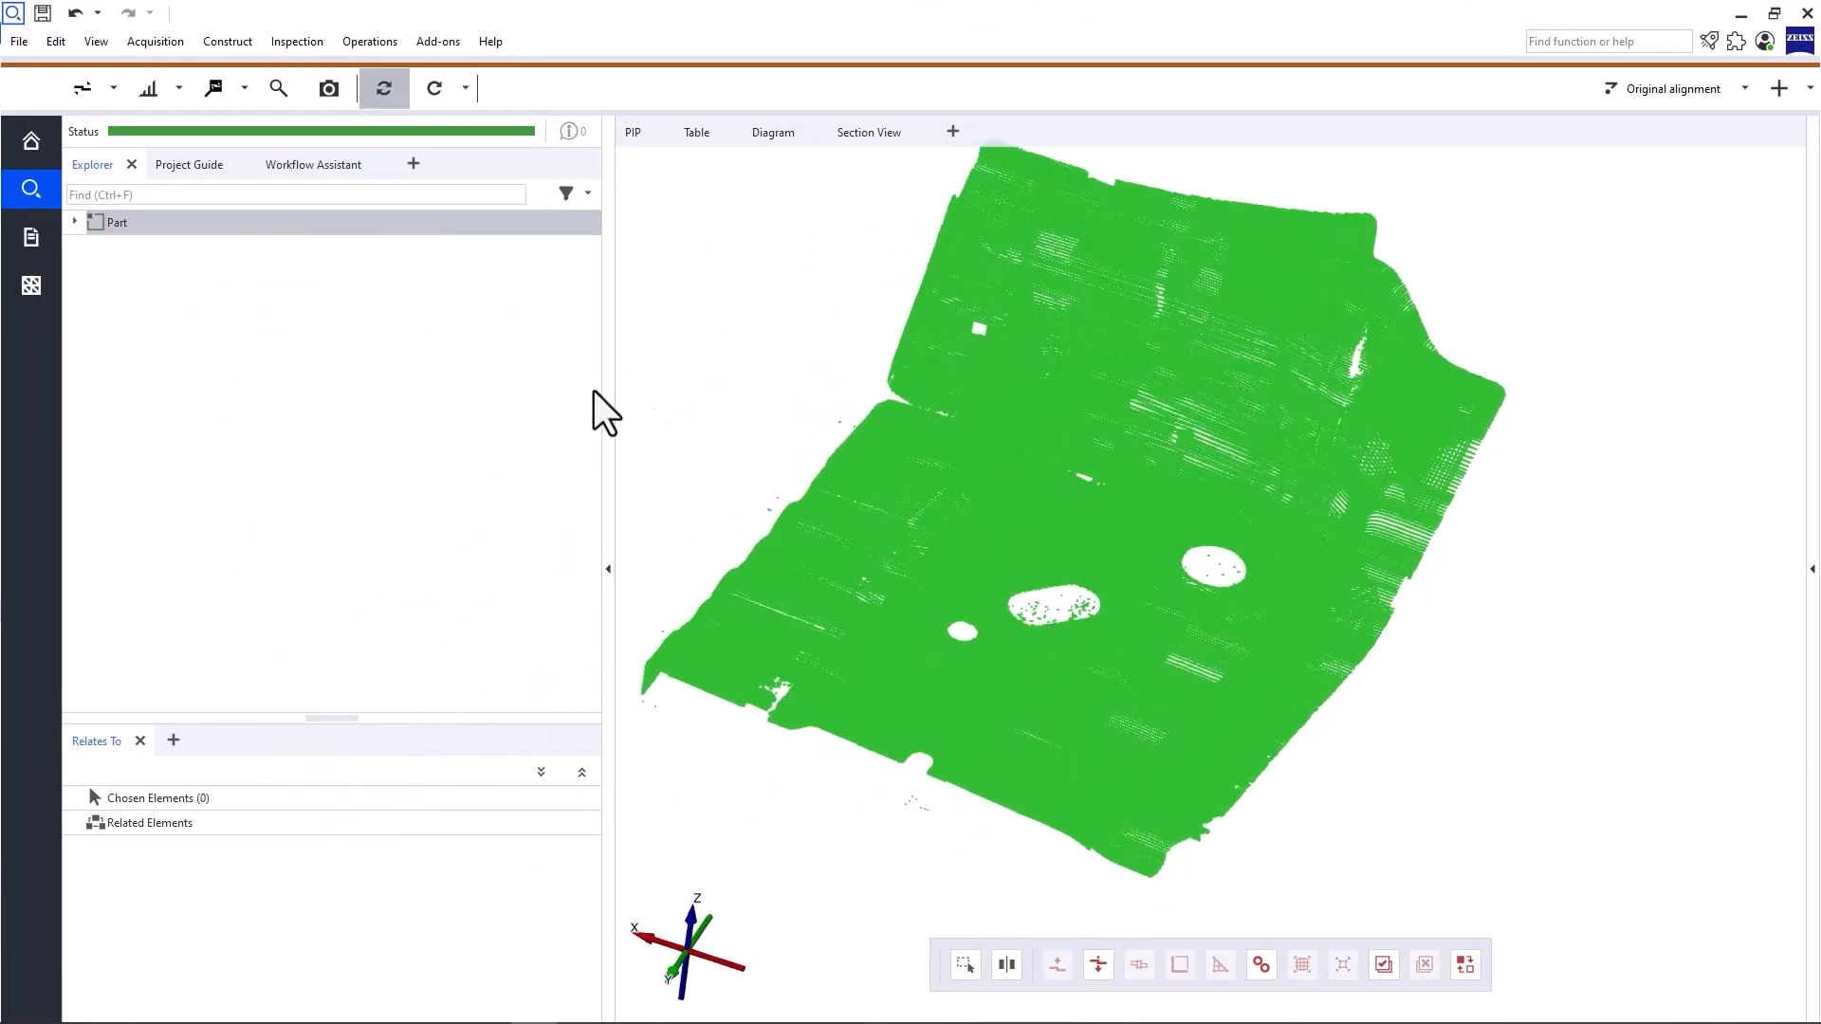
{"action": "left_click", "coordinate": [75, 221]}
{"action": "left_click", "coordinate": [98, 244]}
{"action": "left_click", "coordinate": [122, 263]}
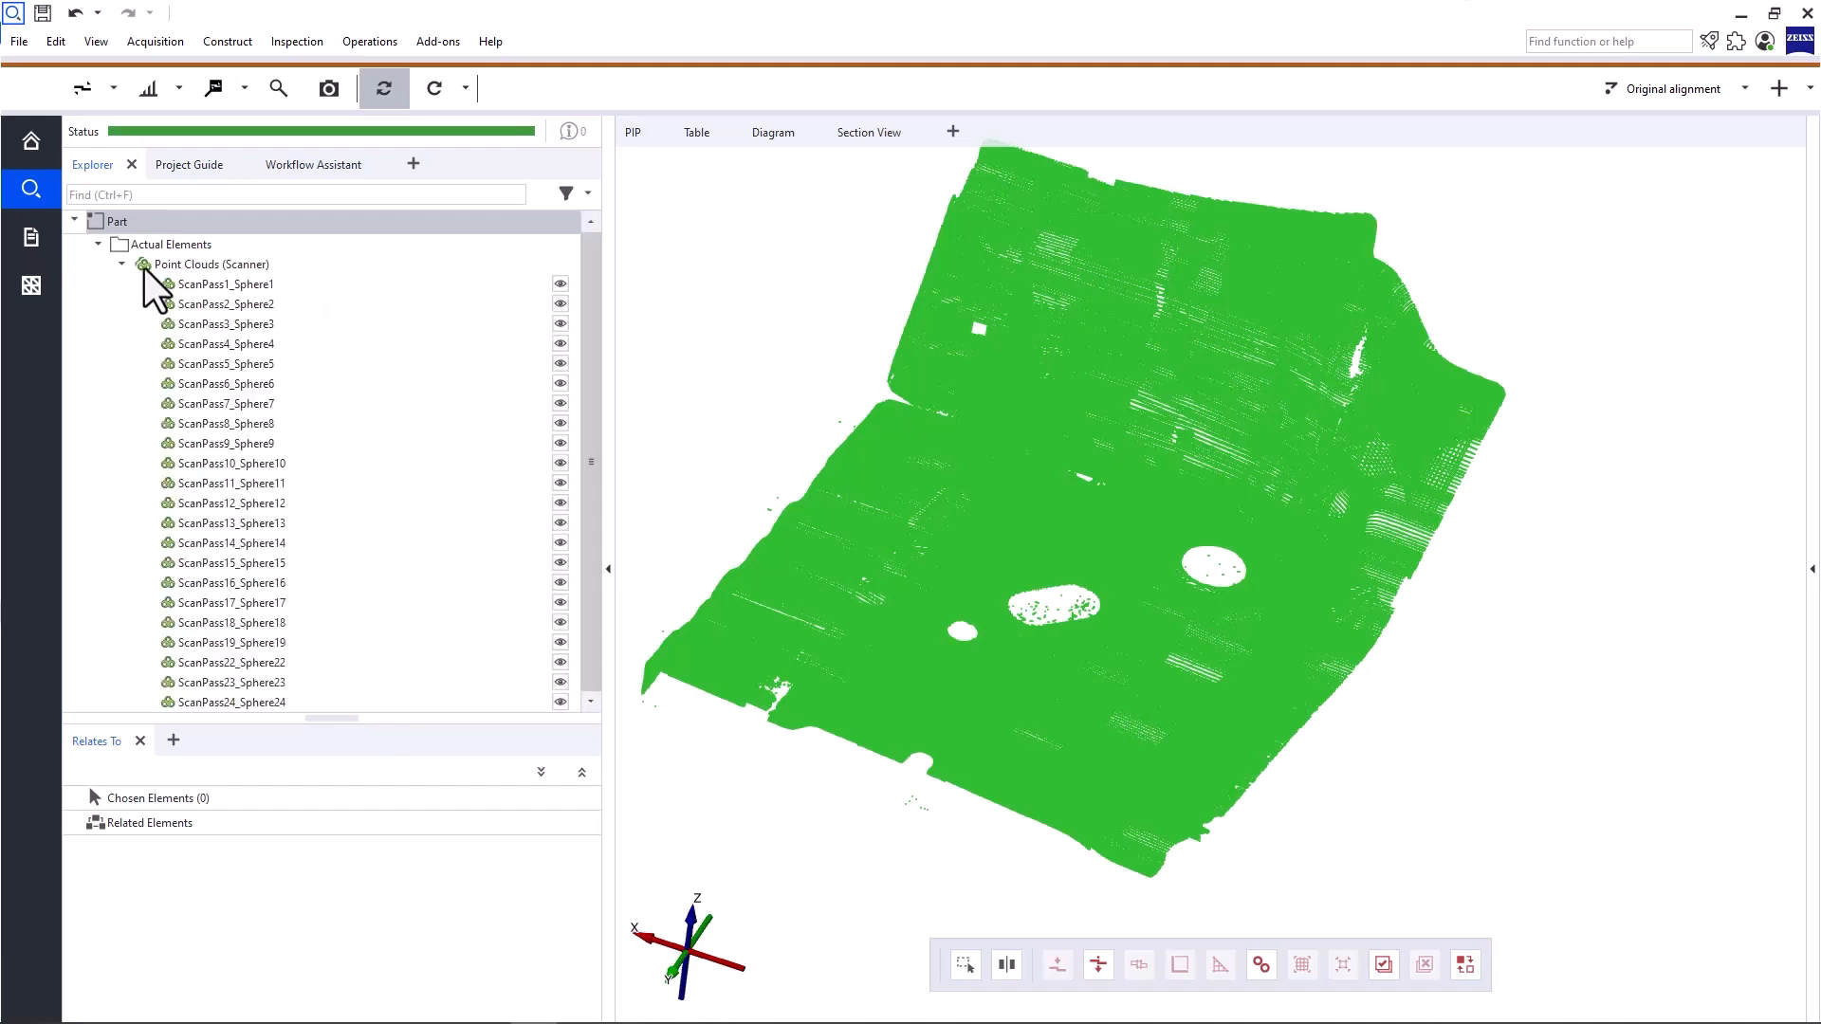
- Polygonize all points of the scanner point clouds into Surface 1, with 0.0000 mm minimum point distance, 0.5000 mm maximum noise and 10.0000 mm maximum edge length
{"action": "left_click", "coordinate": [370, 41]}
{"action": "mouse_move", "coordinate": [398, 197]}
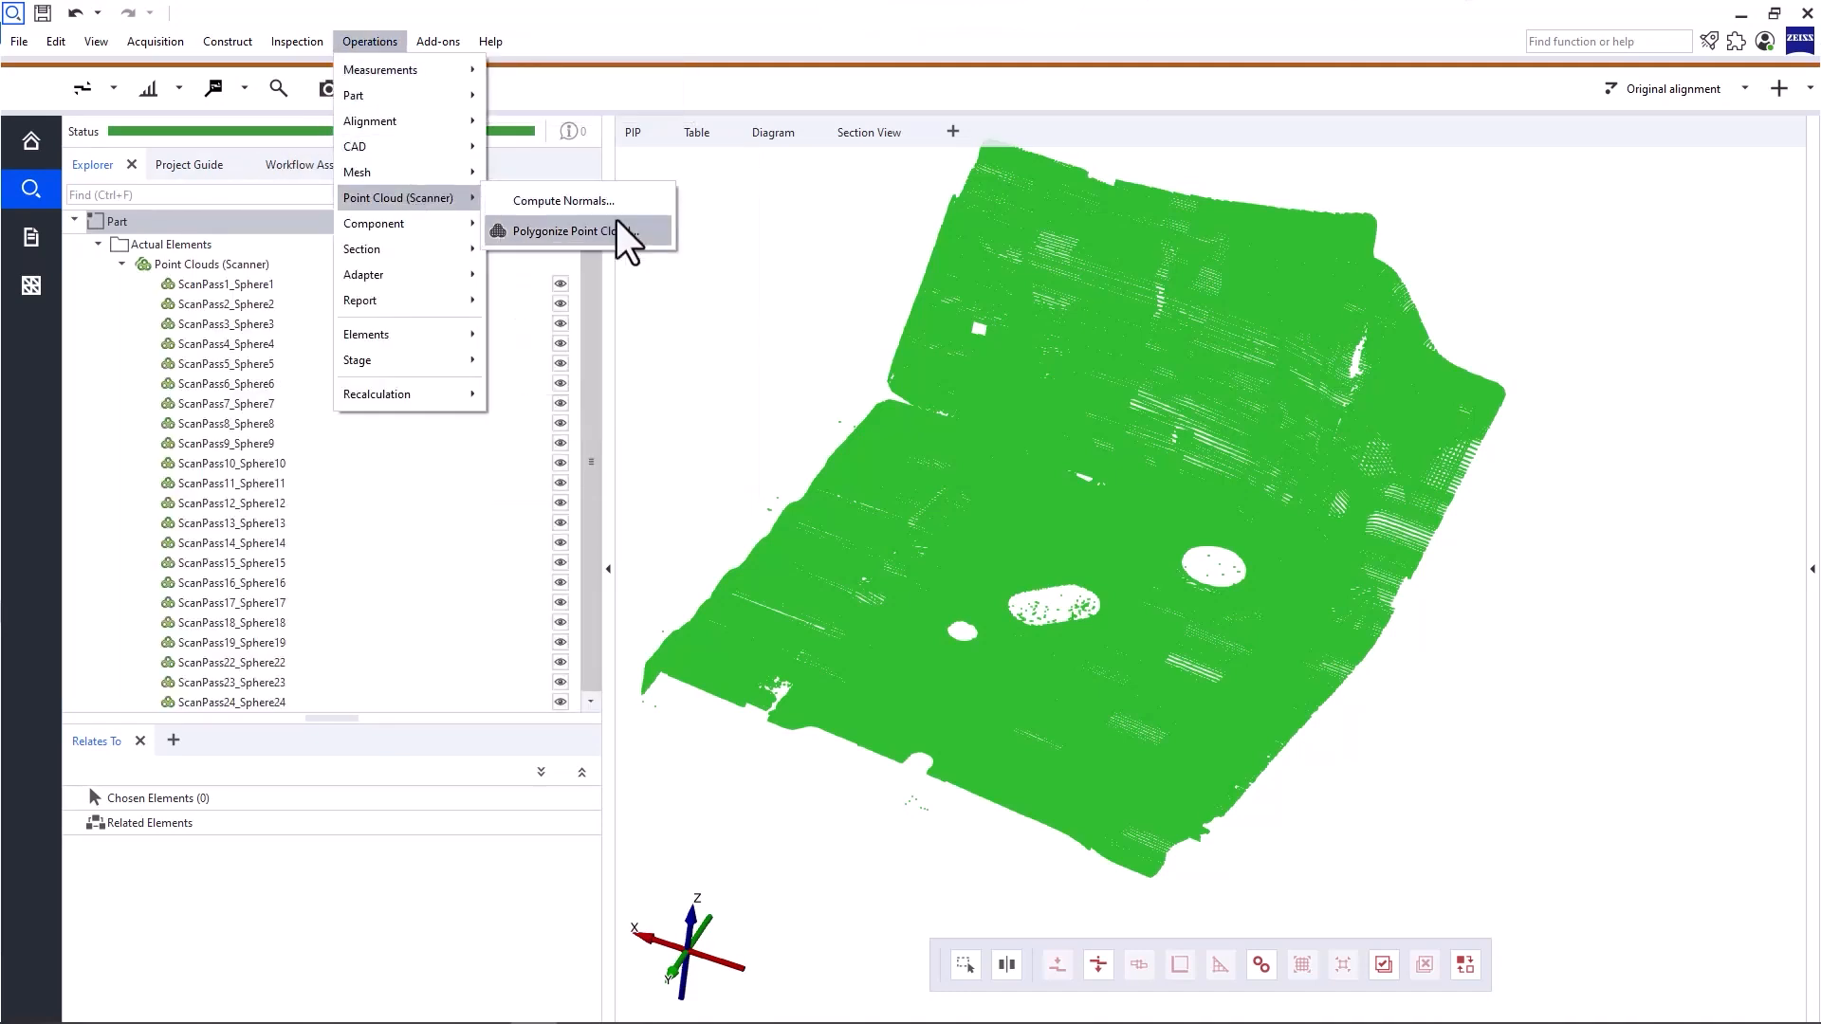
{"action": "left_click", "coordinate": [626, 232]}
{"action": "left_click", "coordinate": [1390, 967]}
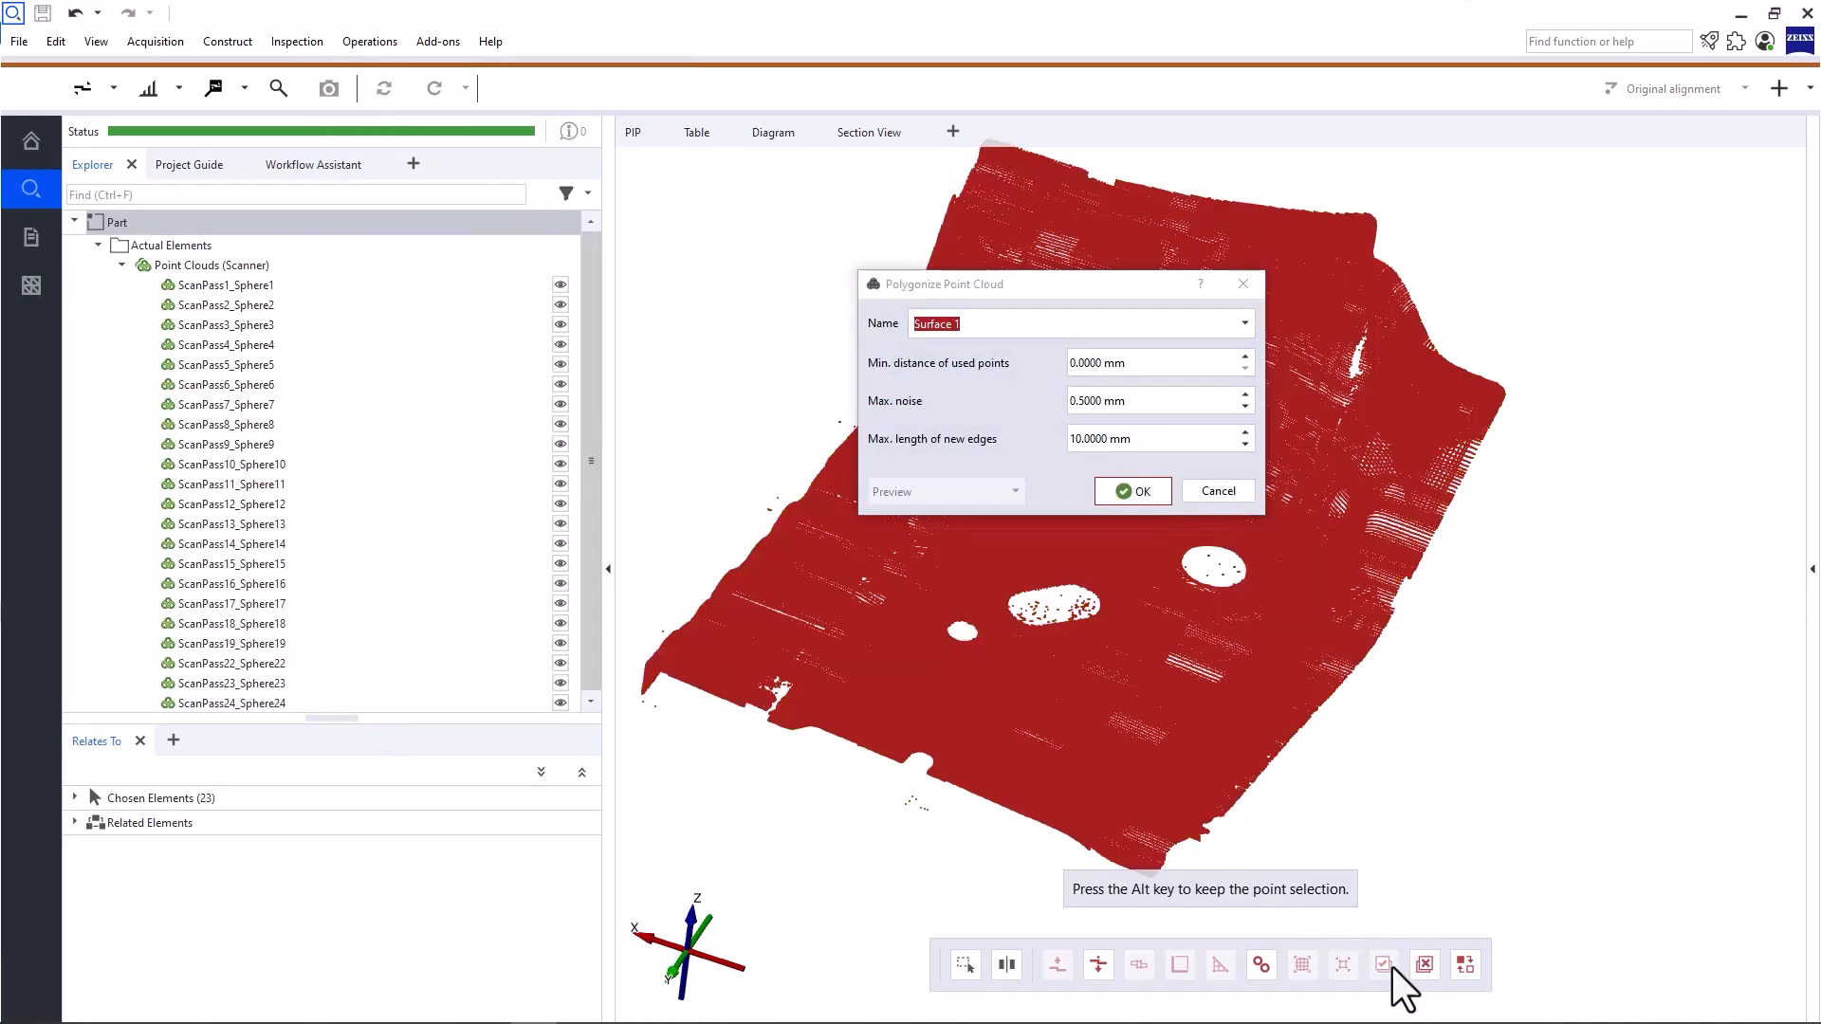
{"action": "left_click", "coordinate": [1131, 495]}
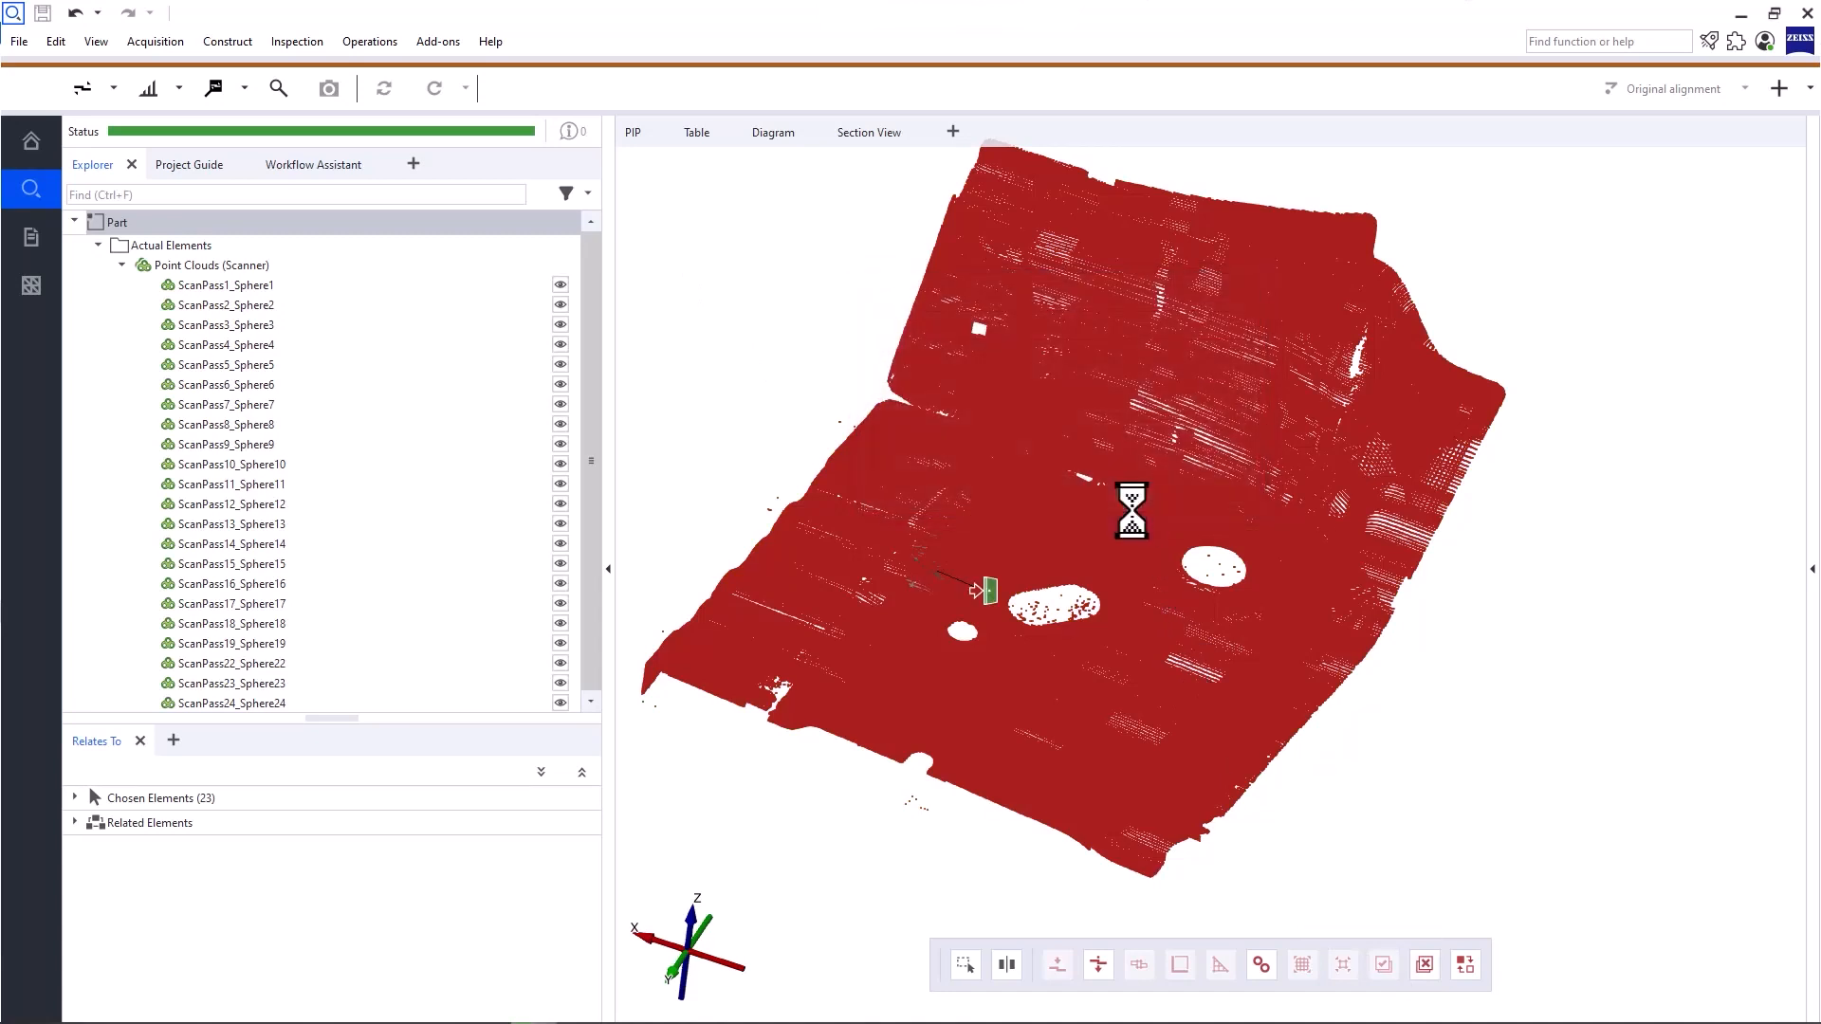